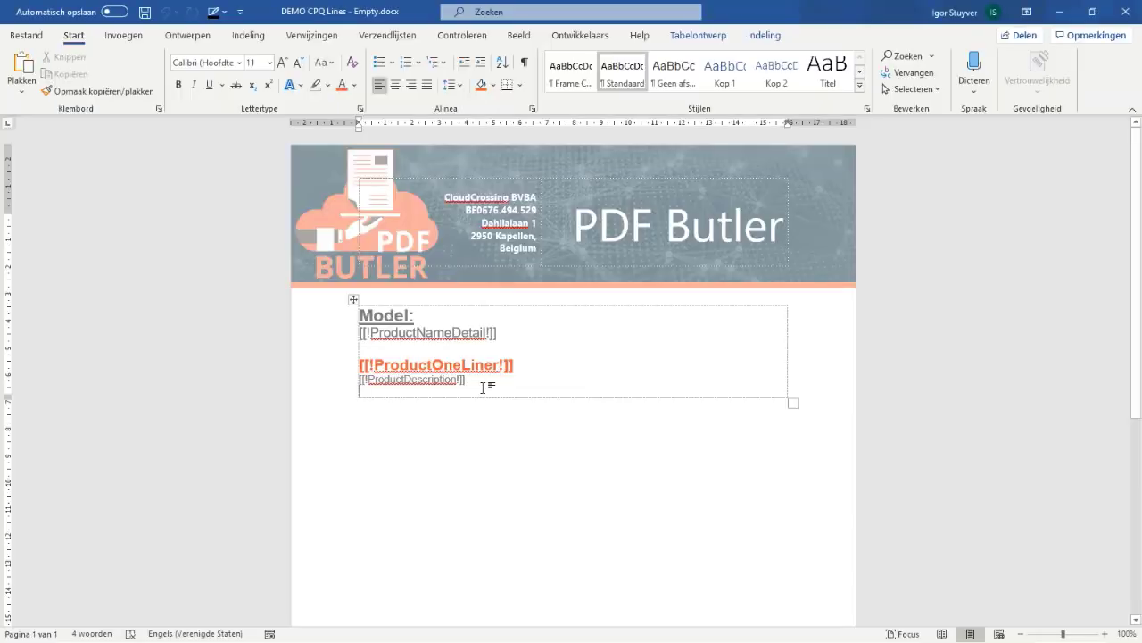
- Add an empty line below [[!ProductDescription!]] and choose a 1x1 table size from Insert
{"action": "key", "text": "Return"}
{"action": "key", "text": "Return"}
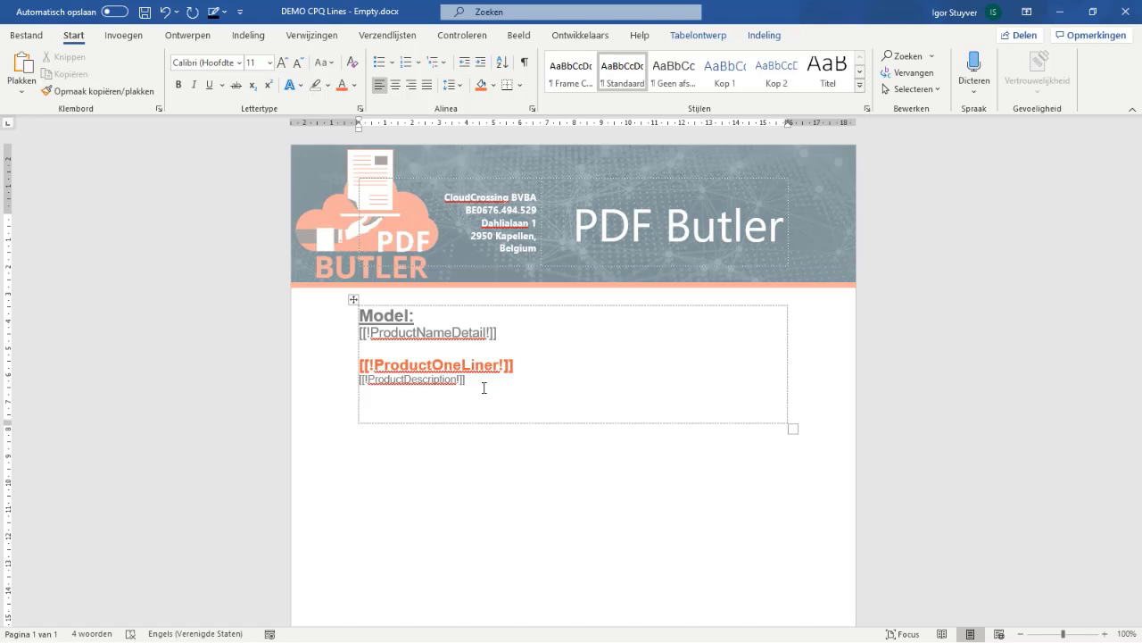
{"action": "left_click", "coordinate": [123, 36]}
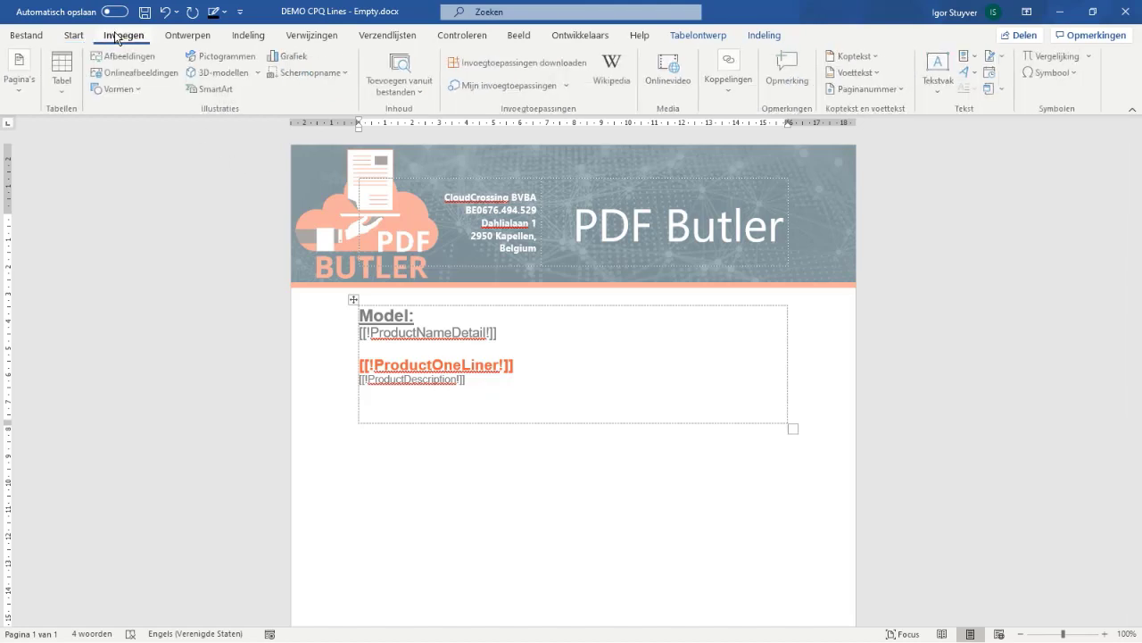
{"action": "left_click", "coordinate": [63, 94]}
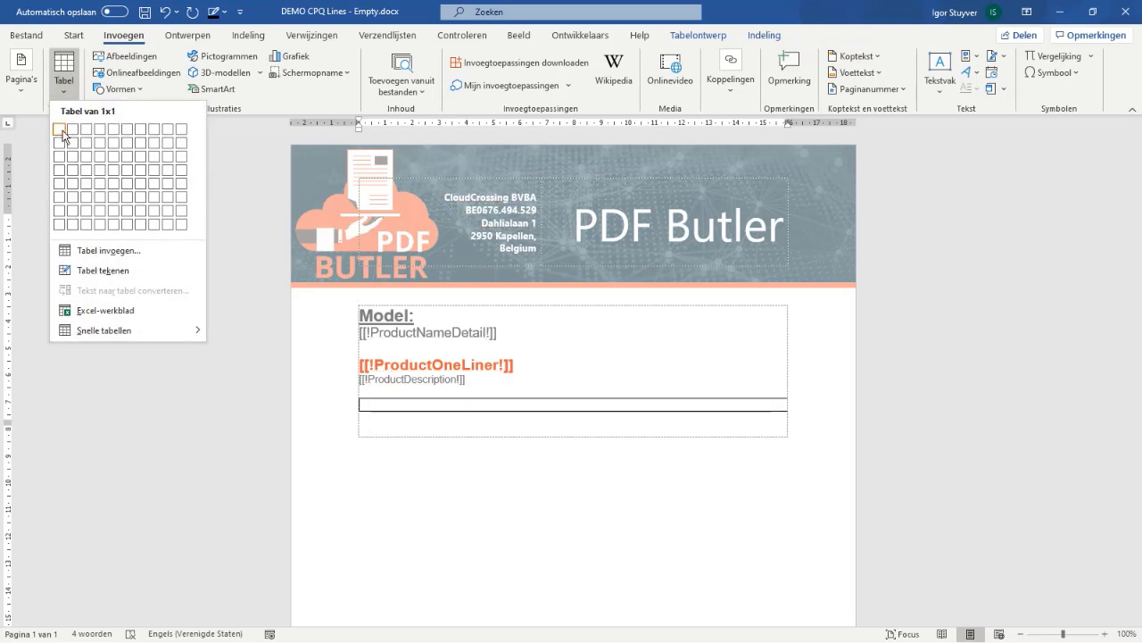
- Insert the 1x1 table and set its default left and right cell margins to 0 cm
{"action": "left_click", "coordinate": [60, 131]}
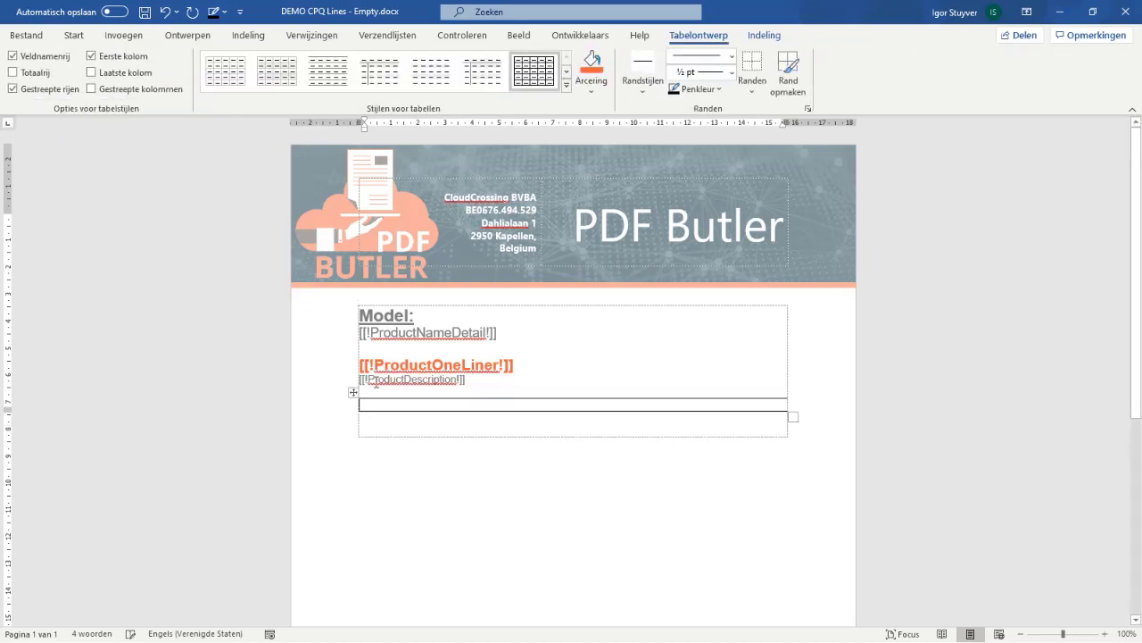
{"action": "right_click", "coordinate": [382, 406]}
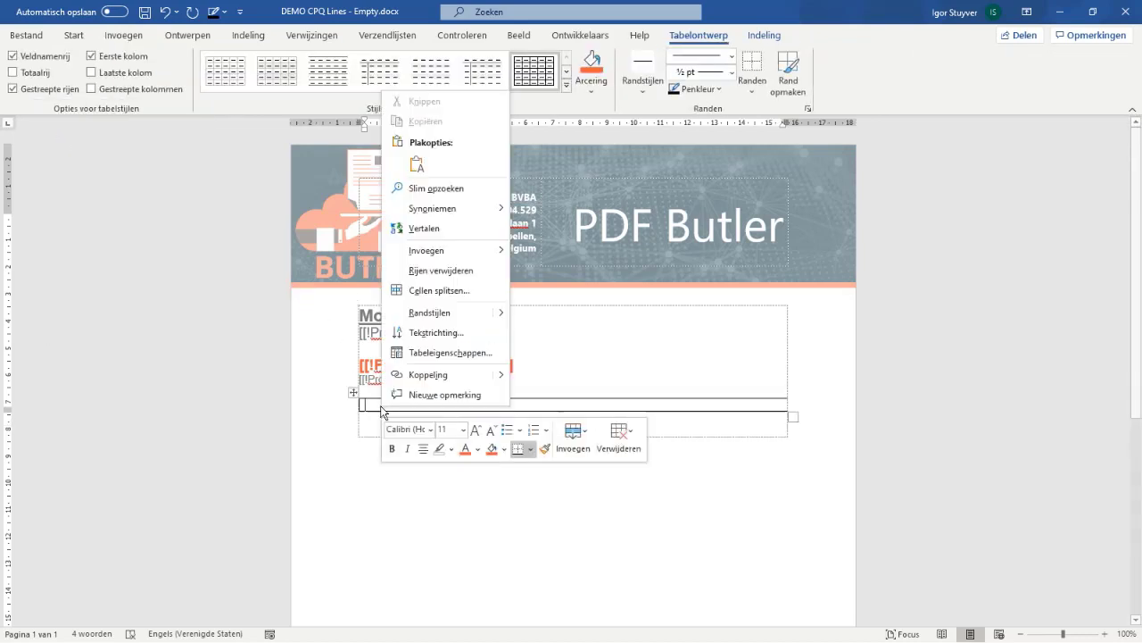
{"action": "left_click", "coordinate": [467, 359]}
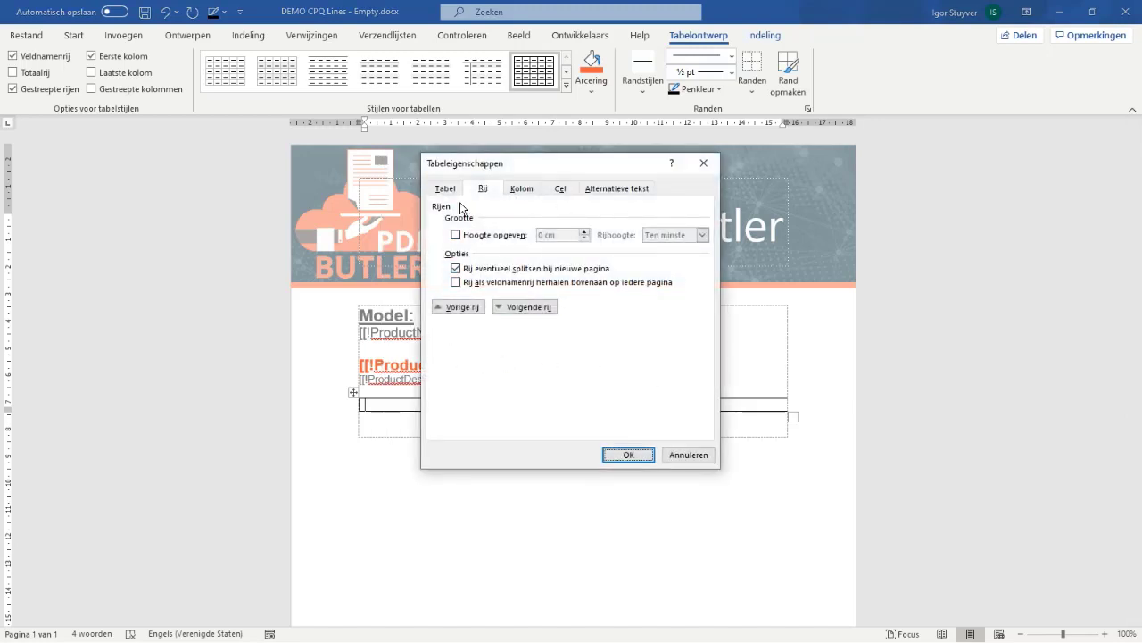
{"action": "left_click", "coordinate": [446, 188]}
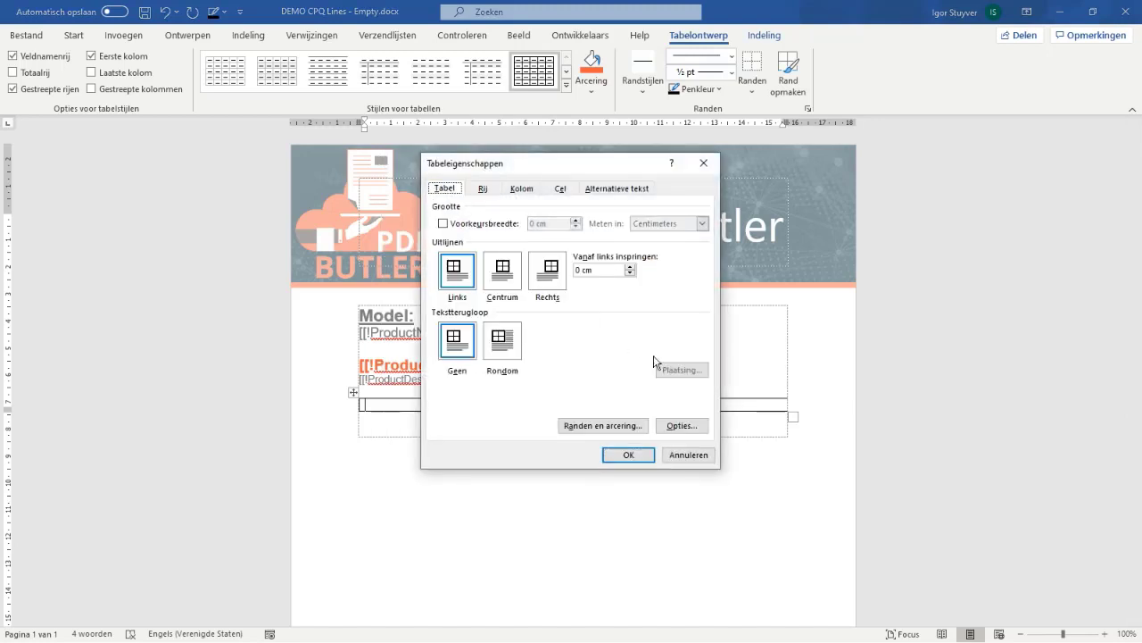
{"action": "left_click", "coordinate": [682, 426]}
{"action": "left_click", "coordinate": [660, 277]}
{"action": "left_click", "coordinate": [660, 277]}
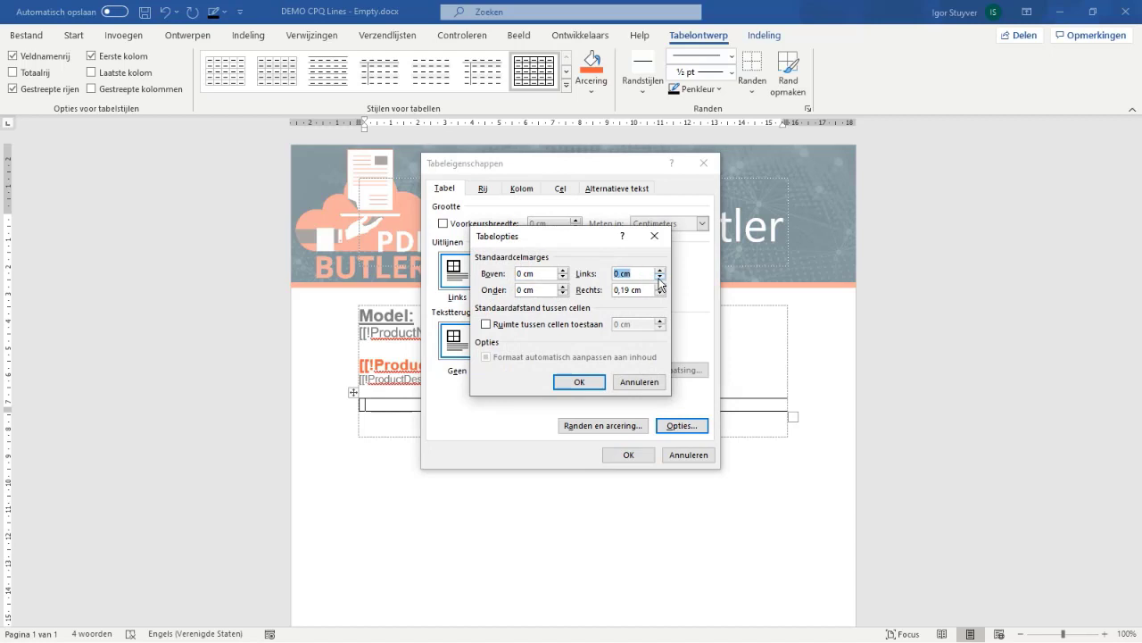
{"action": "left_click", "coordinate": [659, 294]}
{"action": "left_click", "coordinate": [660, 294]}
{"action": "left_click", "coordinate": [579, 382]}
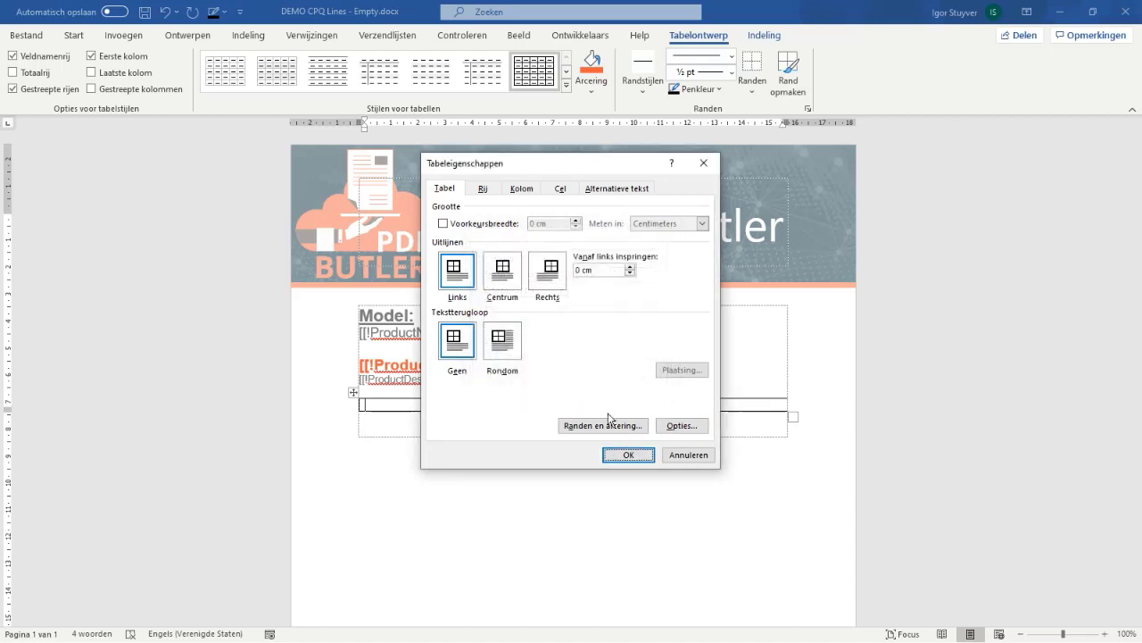
{"action": "left_click", "coordinate": [629, 455]}
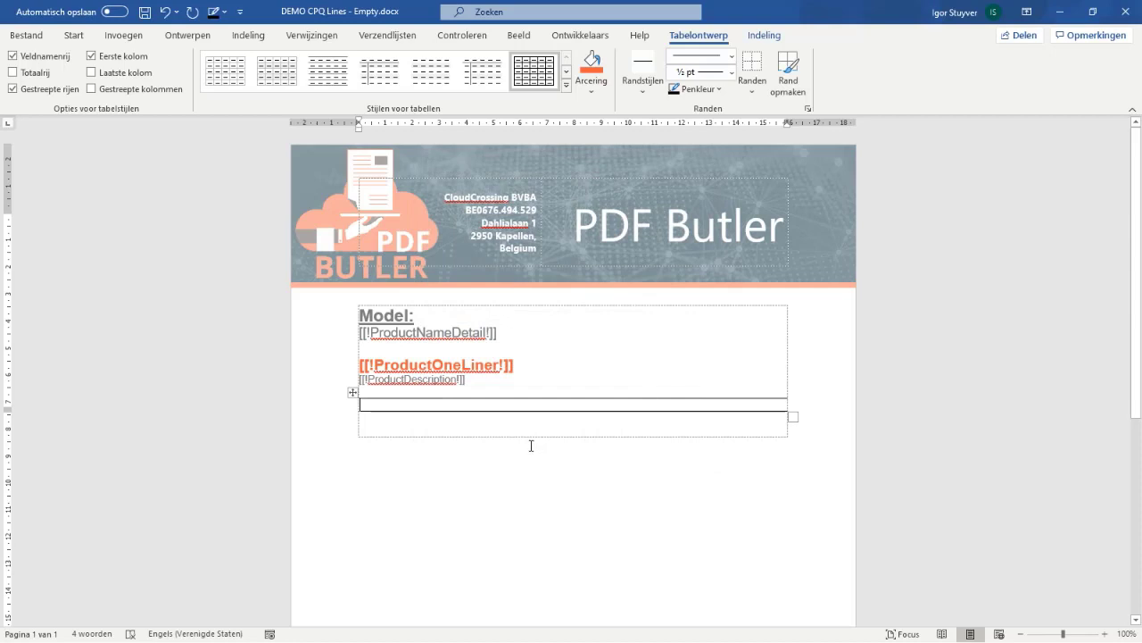
- Paste 'Option pack: [[!OptionFamily!]]' into the nested table cell
{"action": "left_click", "coordinate": [357, 403]}
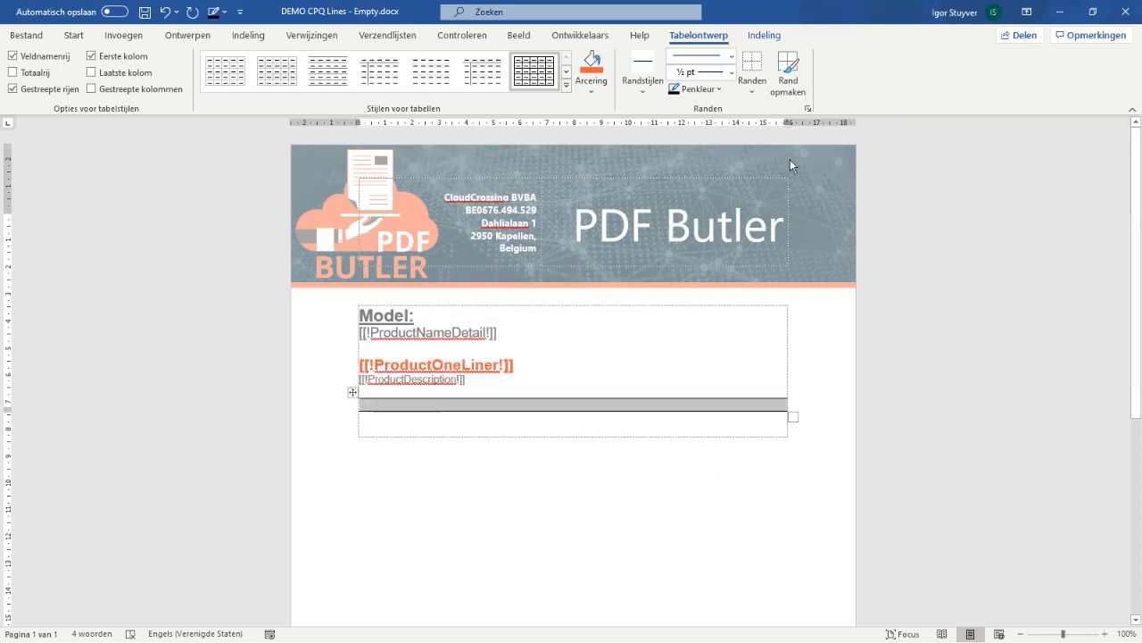
{"action": "left_click", "coordinate": [431, 404]}
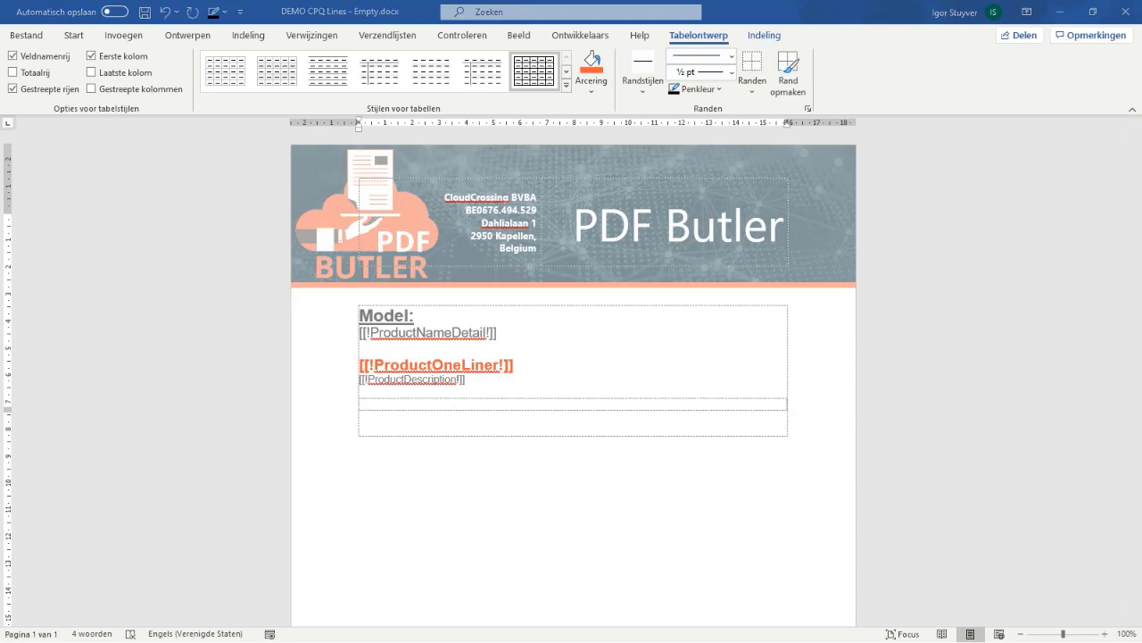
{"action": "type", "text": "Option pack: [[!OptionFamily!]]"}
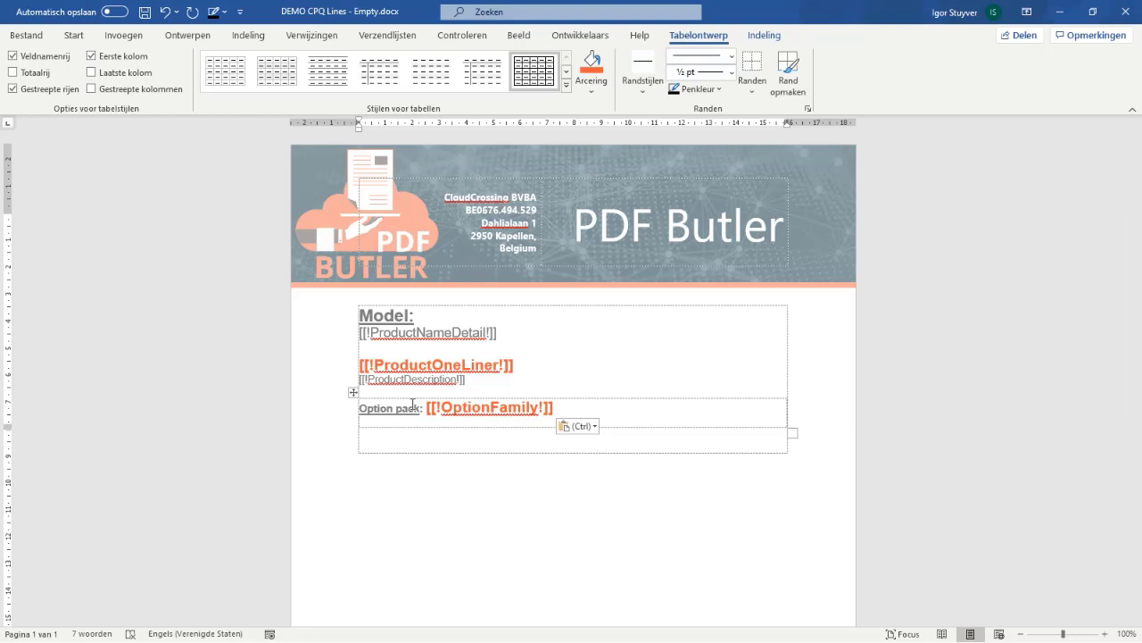
- Add empty lines below the nested table and paste the 'Total One-off:' label
{"action": "key", "text": "Return"}
{"action": "key", "text": "Tab"}
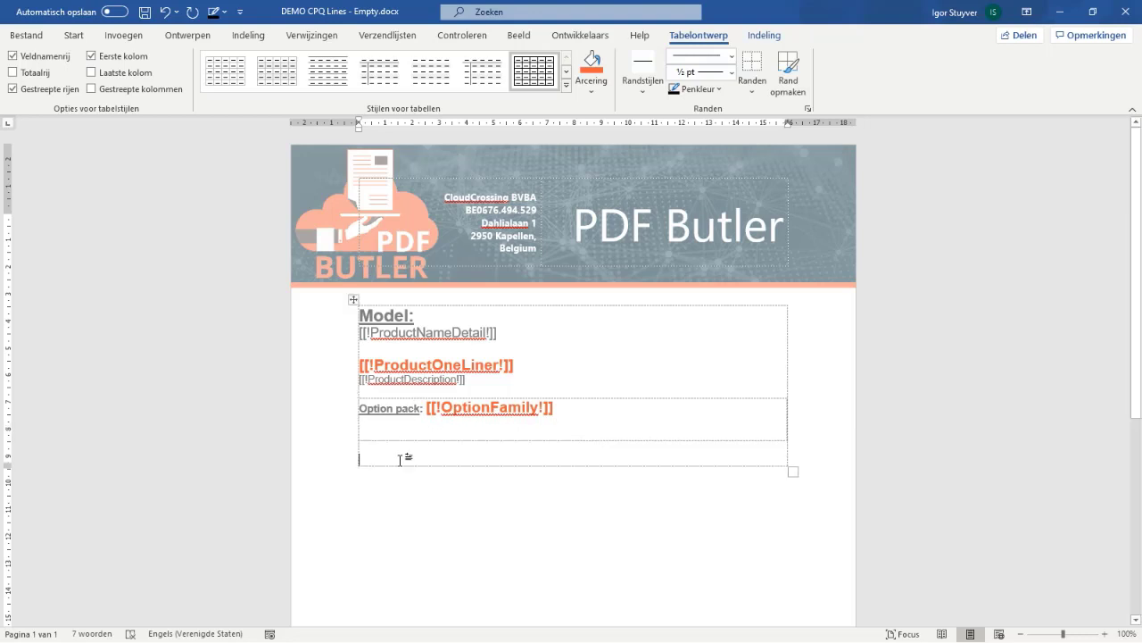
{"action": "key", "text": "Return"}
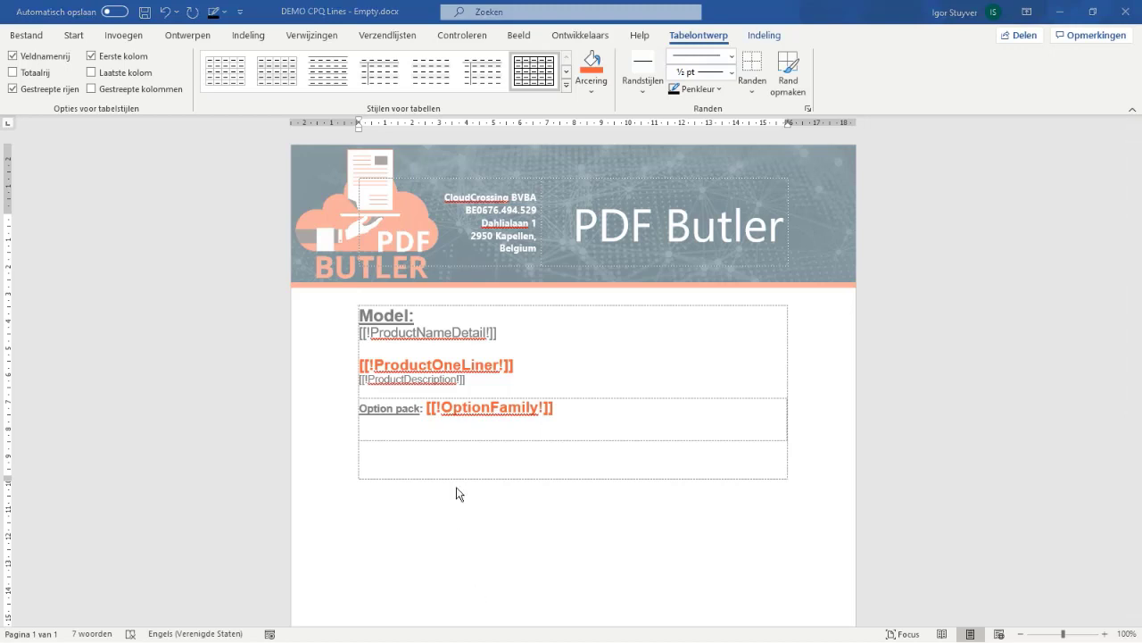
{"action": "type", "text": "Total One-off:"}
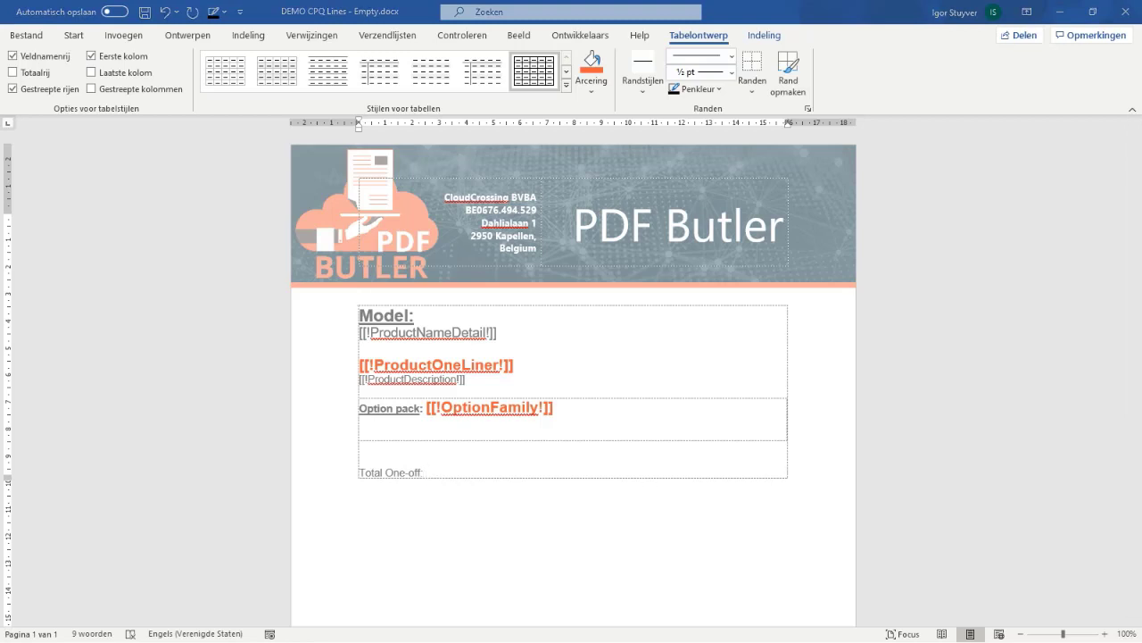
- Paste [[!TotalPrice!]] after 'Total One-off:' and check the product and Option pack tables
{"action": "left_click", "coordinate": [460, 471]}
{"action": "type", "text": "[[!TotalPrice!]]"}
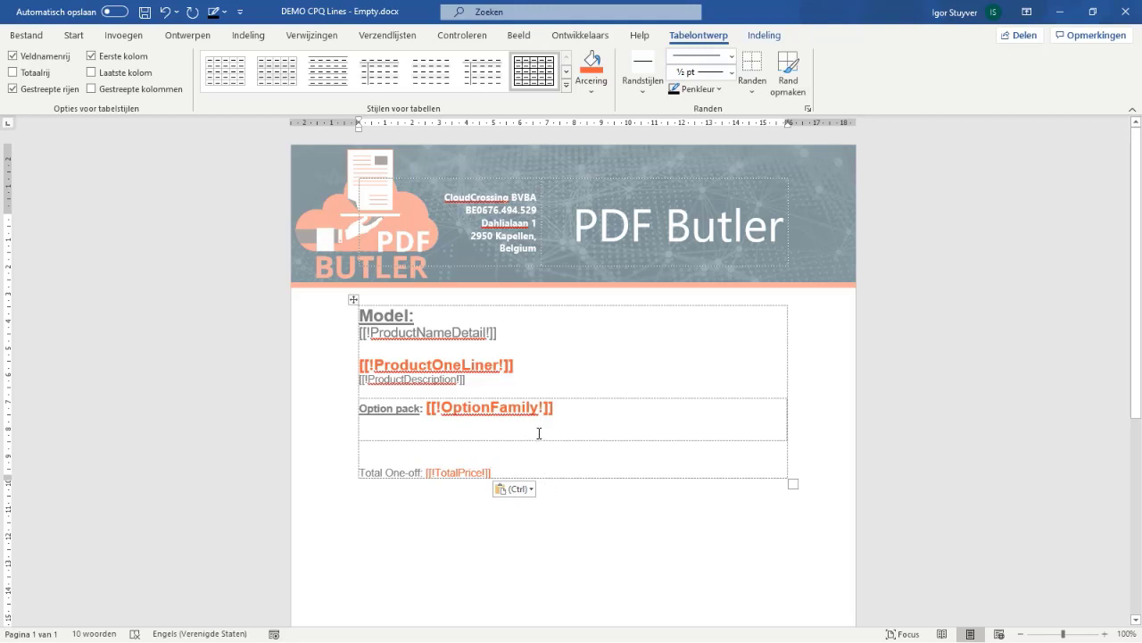
{"action": "left_click", "coordinate": [354, 300]}
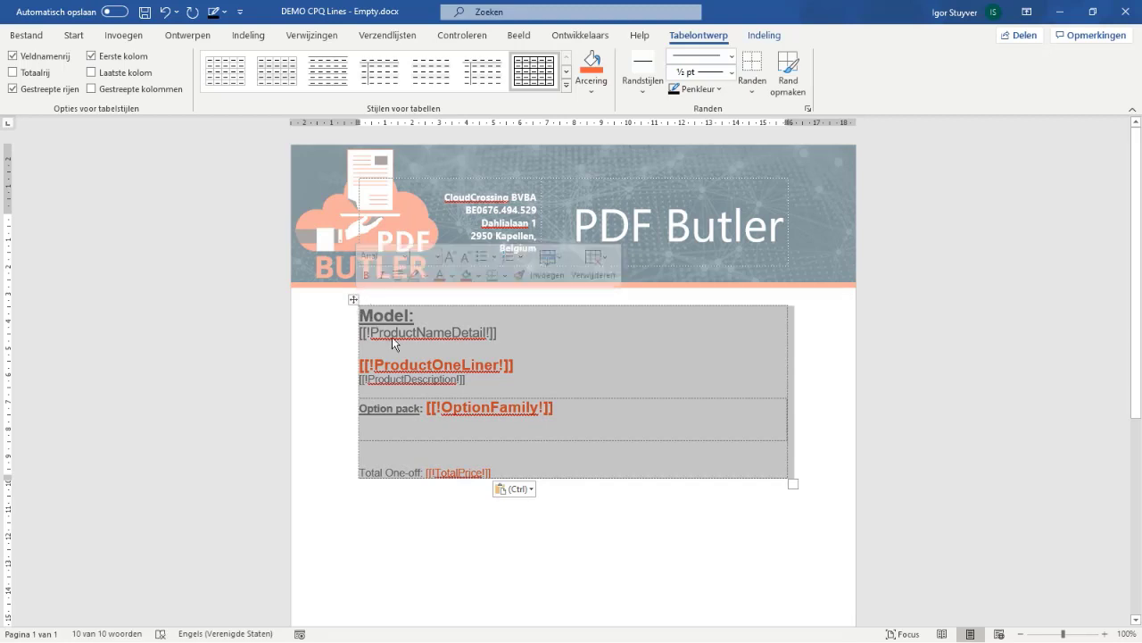
{"action": "left_click", "coordinate": [414, 422]}
{"action": "left_click", "coordinate": [354, 392]}
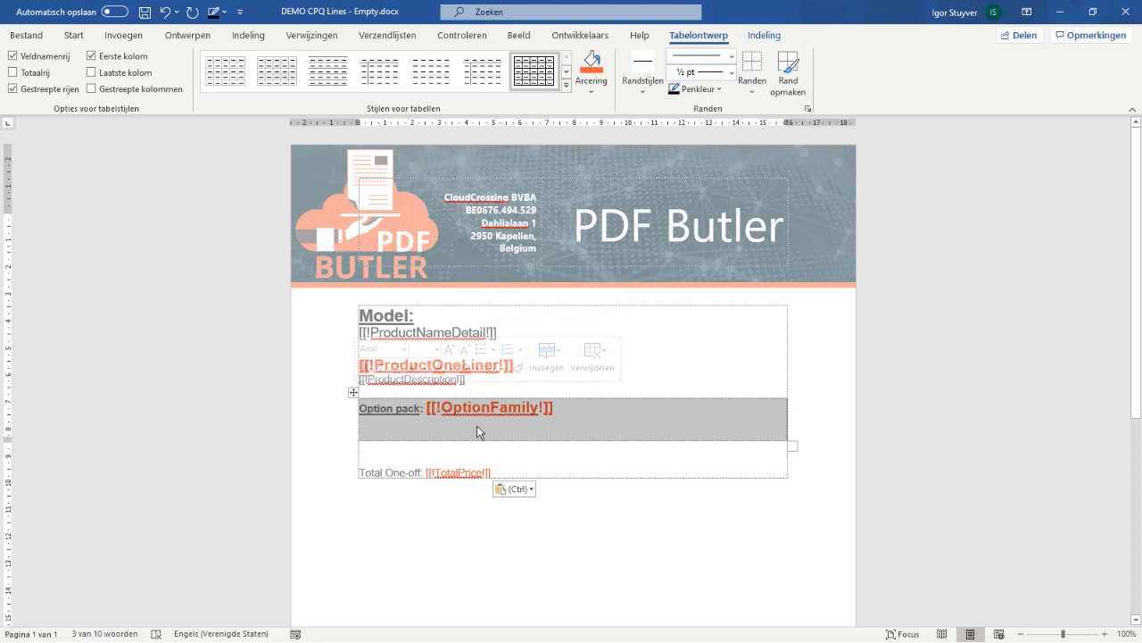
{"action": "left_click", "coordinate": [529, 420]}
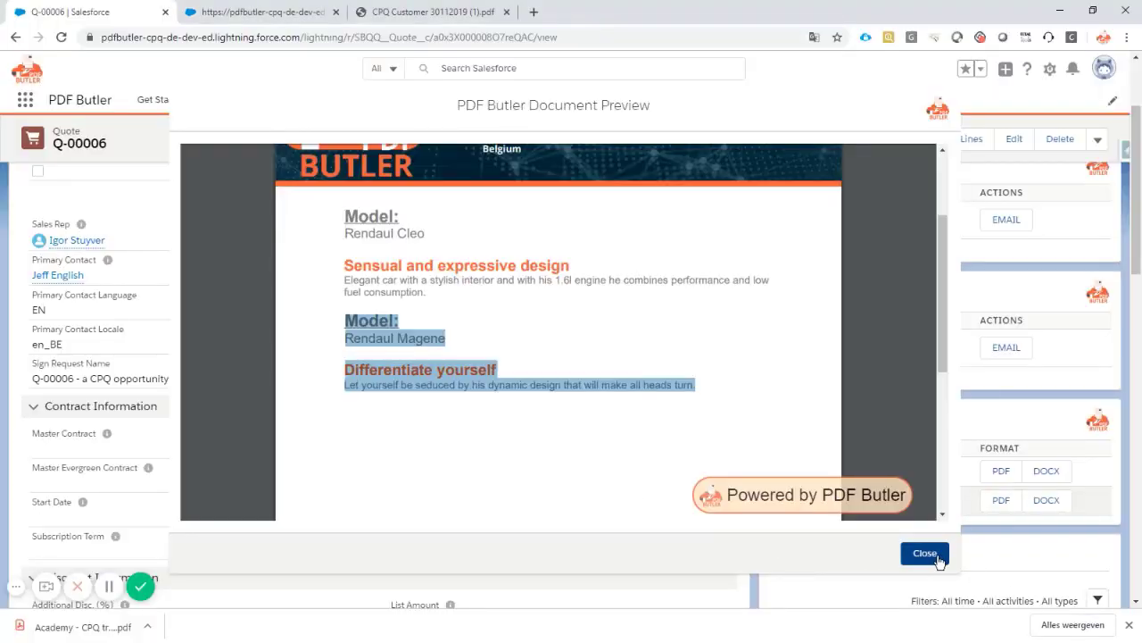
- Open quote Q-00006's line editor in Salesforce and re-check the nested Option pack table in Word
{"action": "left_click", "coordinate": [933, 559]}
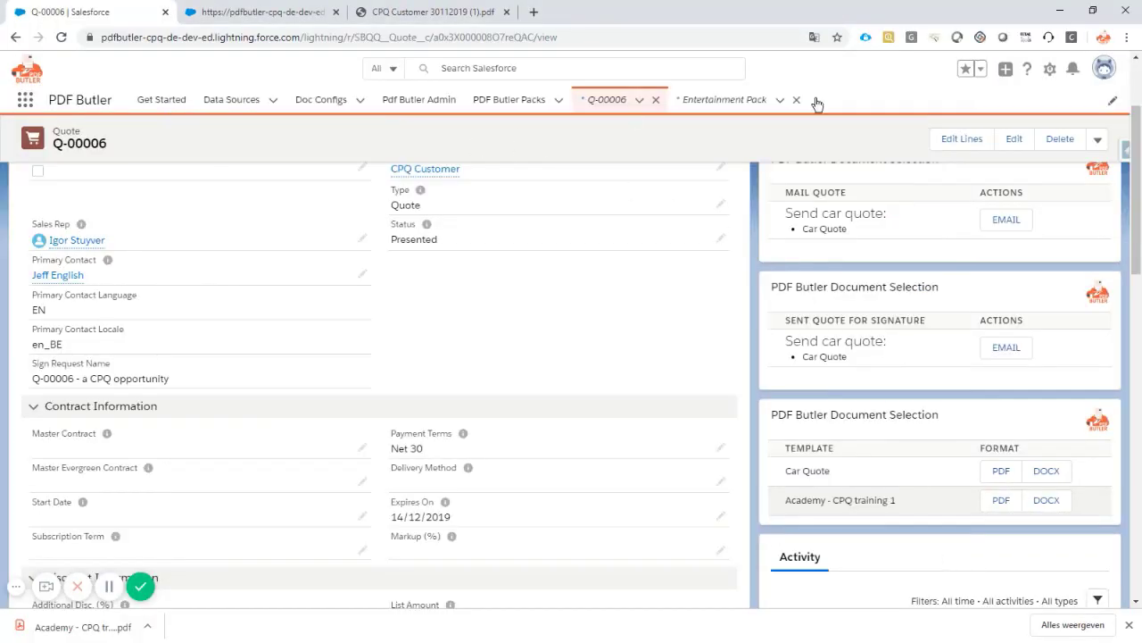
{"action": "left_click", "coordinate": [959, 140]}
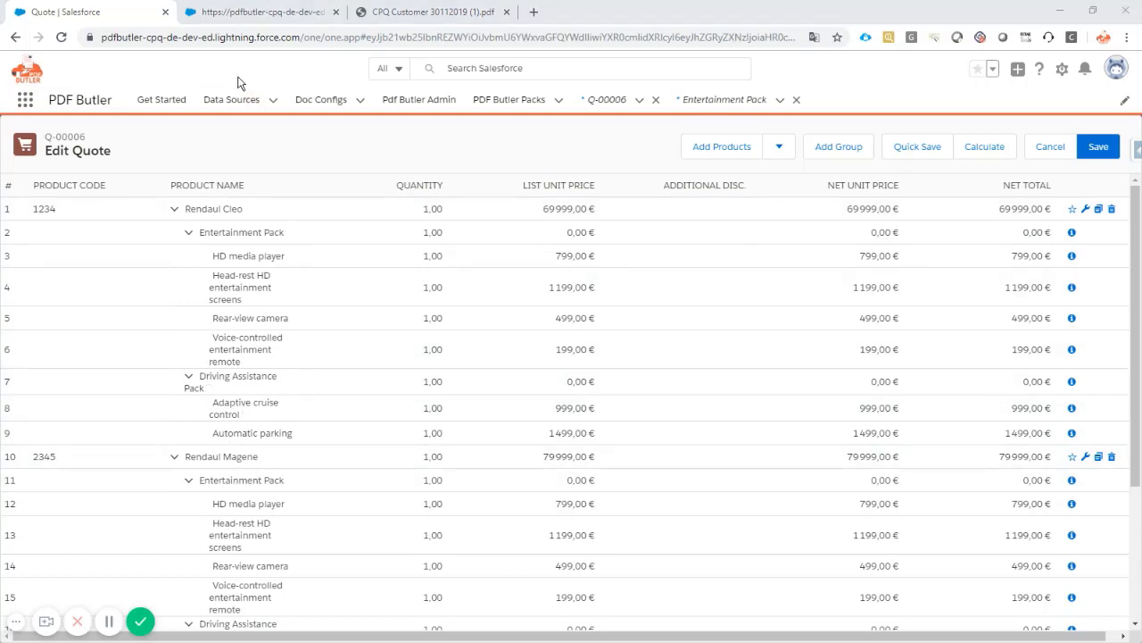
{"action": "key", "text": "alt+Tab"}
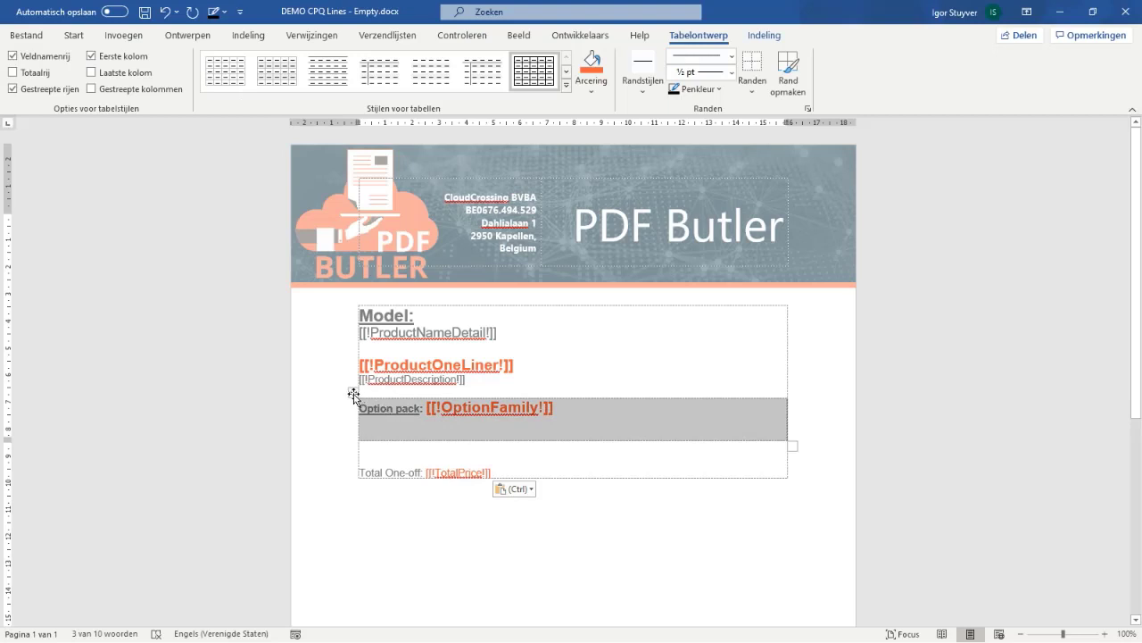
{"action": "left_click", "coordinate": [355, 402]}
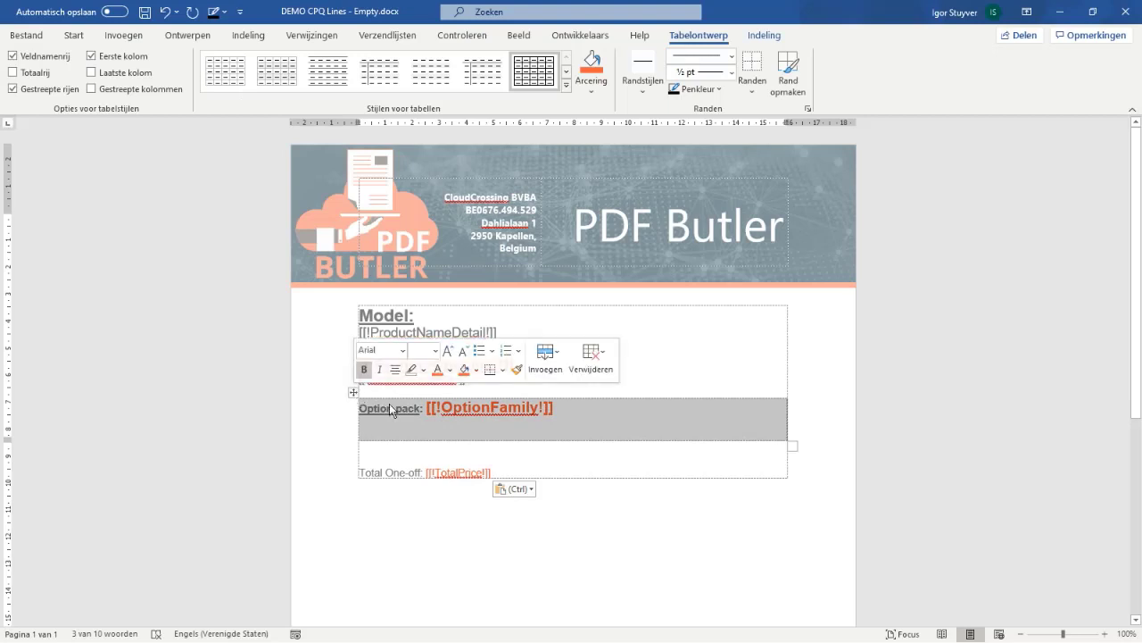
{"action": "left_click", "coordinate": [525, 415]}
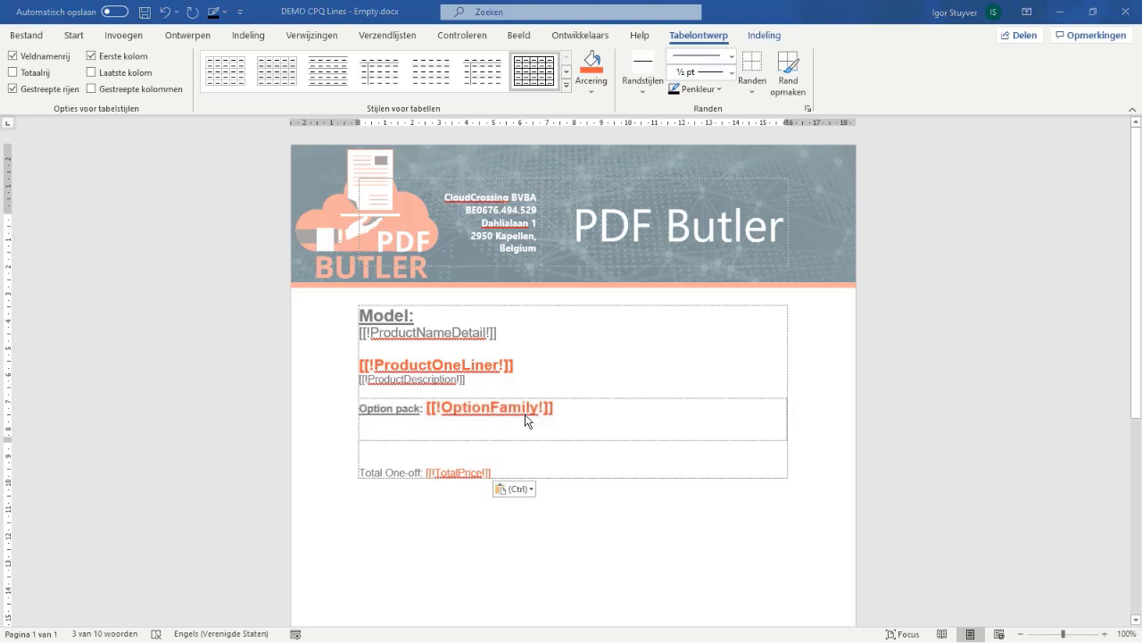
{"action": "key", "text": "alt+Tab"}
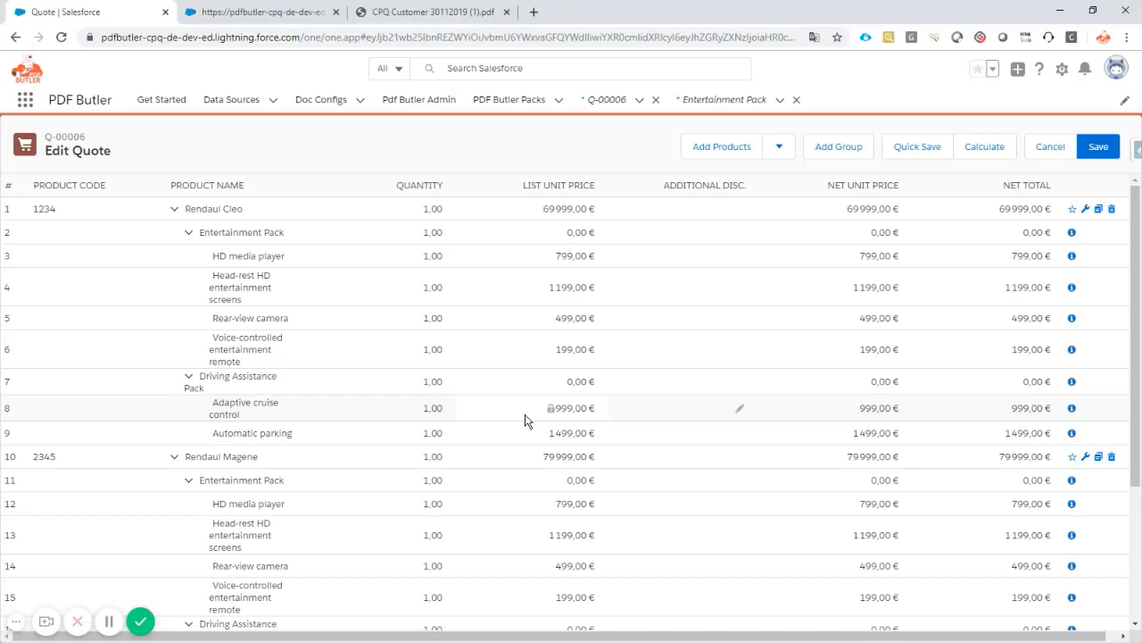
{"action": "left_click", "coordinate": [272, 100]}
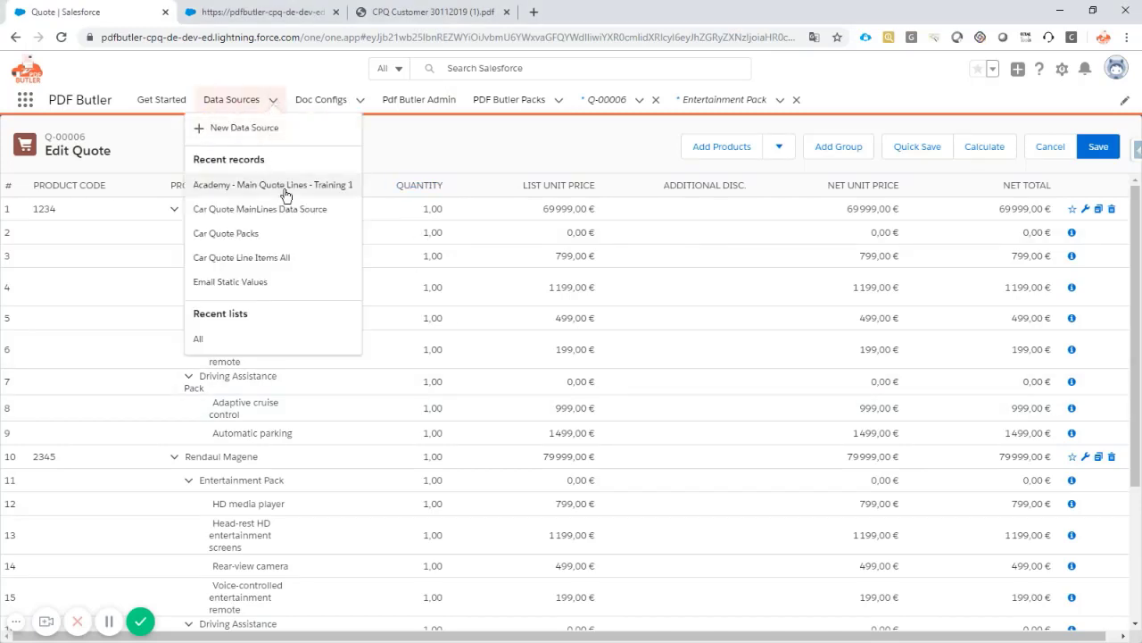
- Create SOQL data source 'Academy - Option Packs - Training 1' of type List of sObjects under Main Quote Lines
{"action": "left_click", "coordinate": [285, 193]}
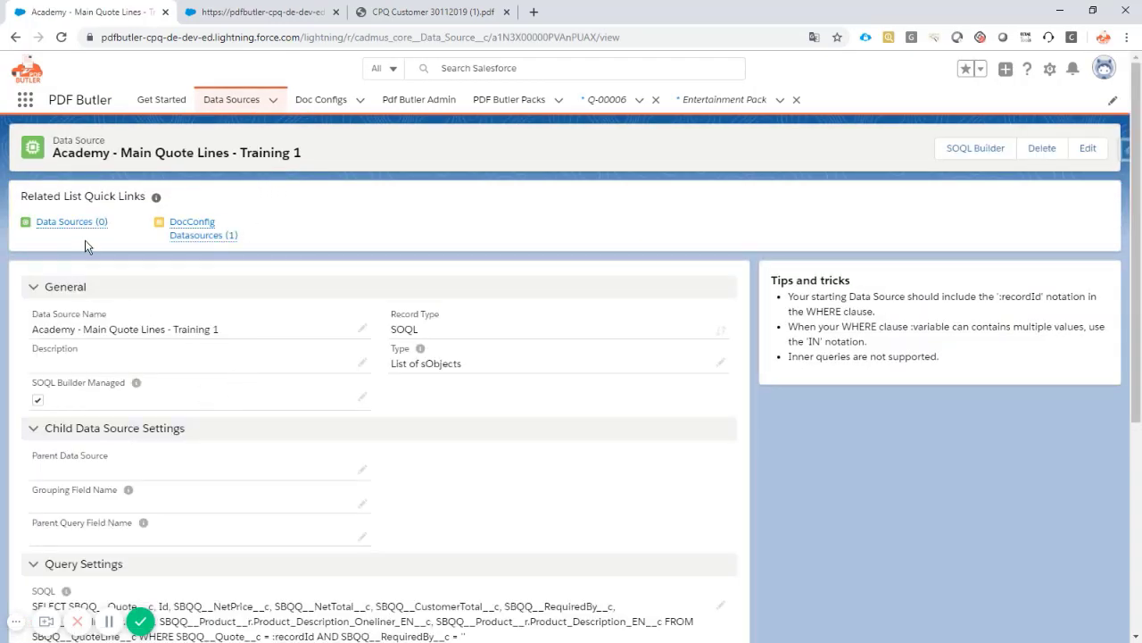
{"action": "mouse_move", "coordinate": [89, 224]}
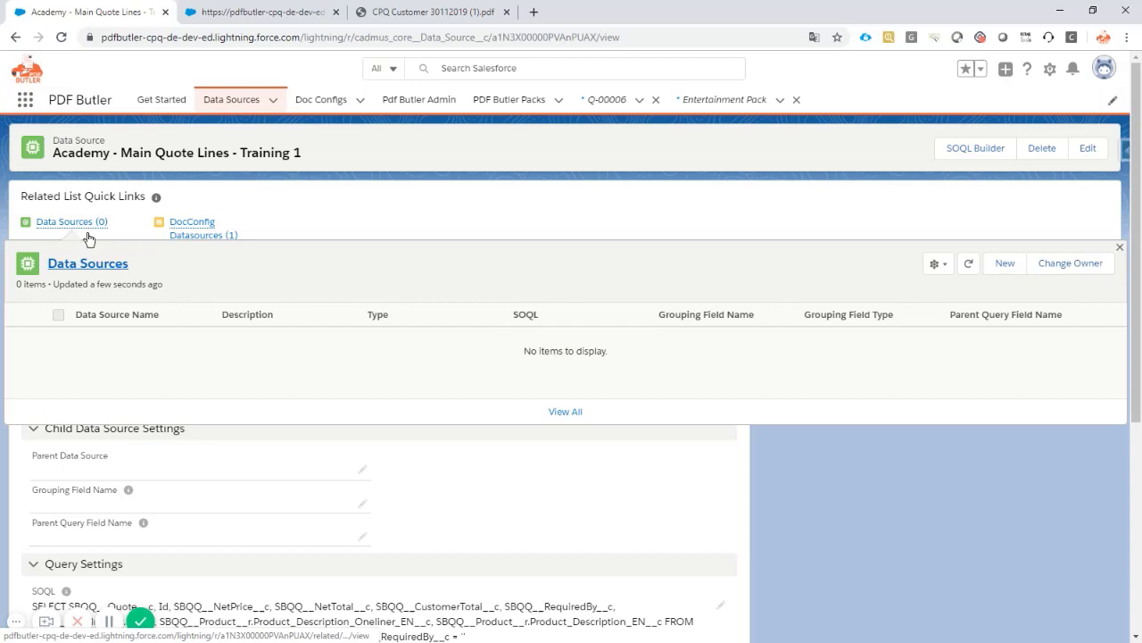
{"action": "left_click", "coordinate": [1006, 264]}
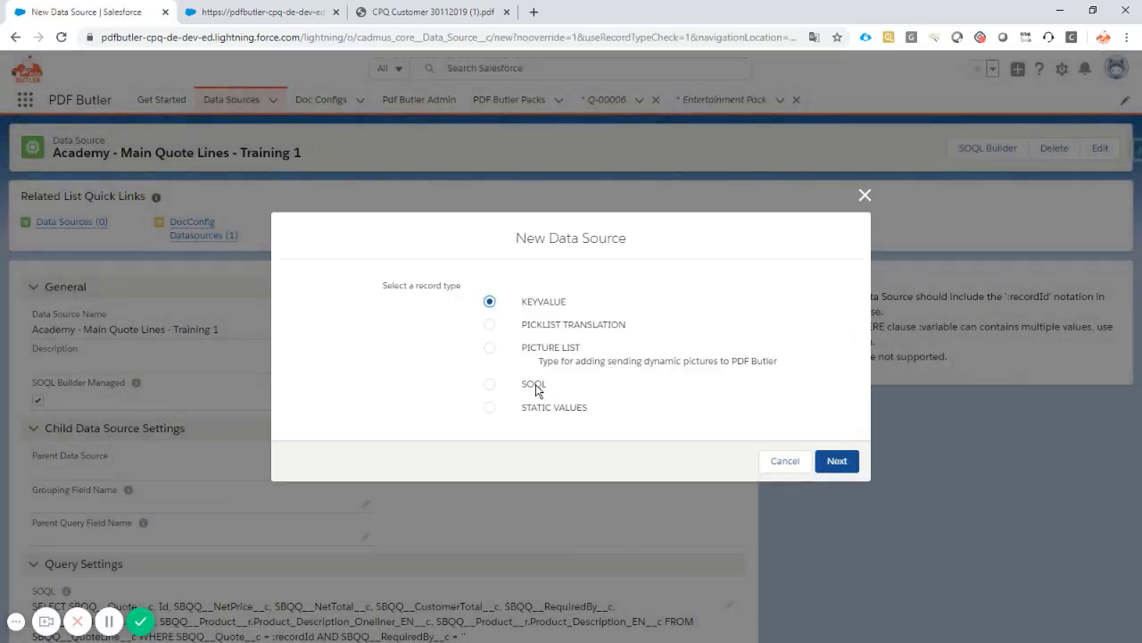
{"action": "left_click", "coordinate": [536, 384]}
{"action": "left_click", "coordinate": [836, 460]}
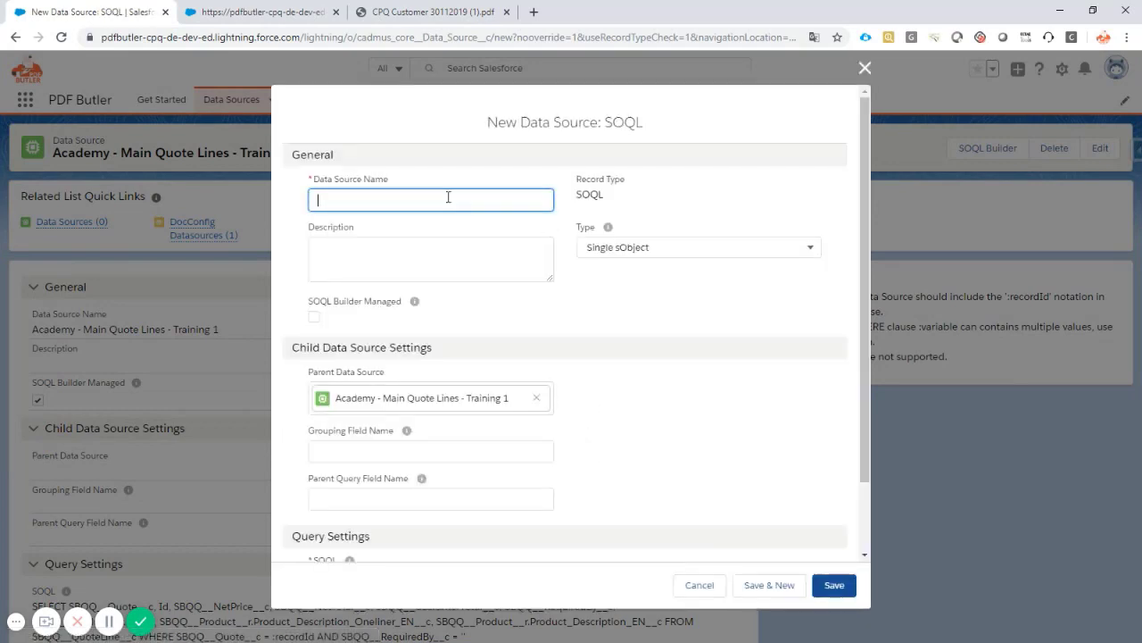
{"action": "type", "text": "Academy - Option Packs - Training 1"}
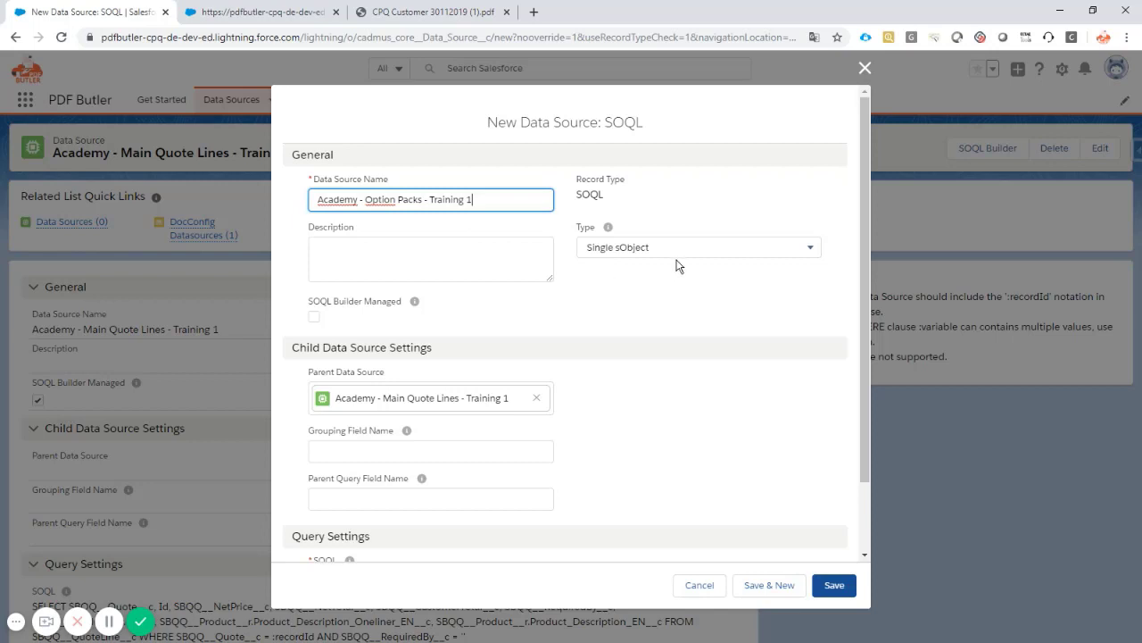
{"action": "left_click", "coordinate": [668, 251]}
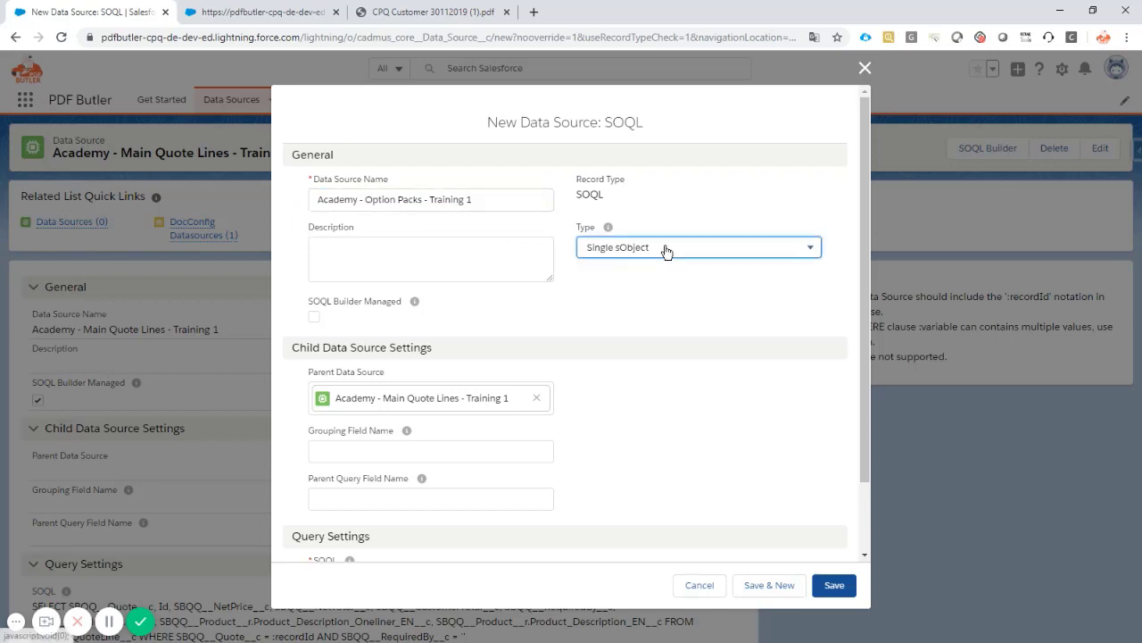
{"action": "left_click", "coordinate": [620, 304]}
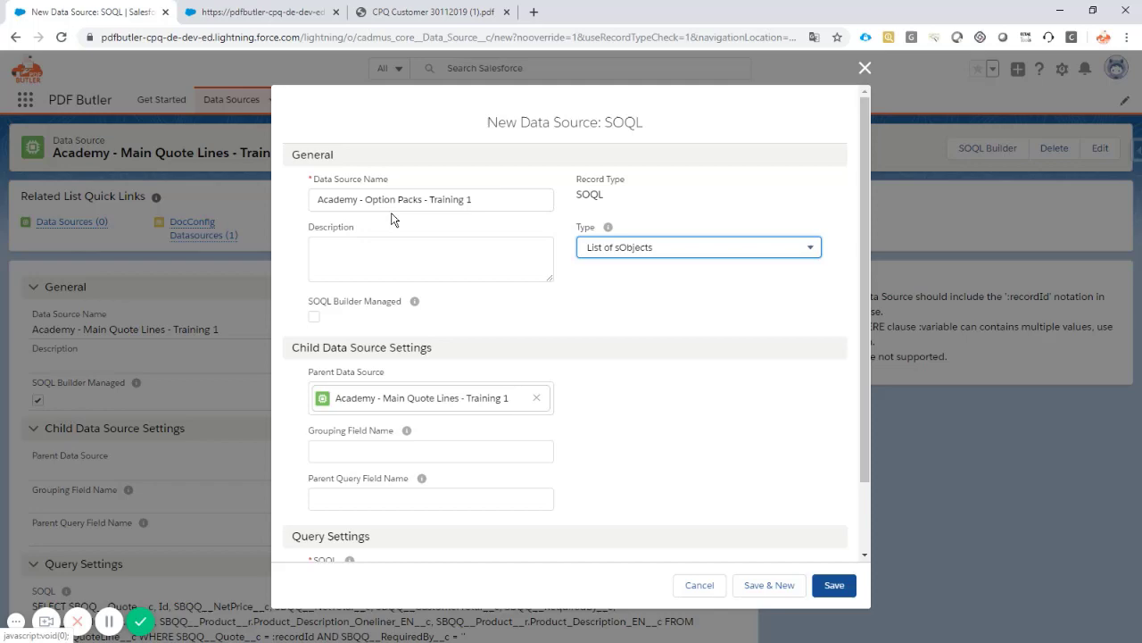
{"action": "left_click", "coordinate": [835, 585]}
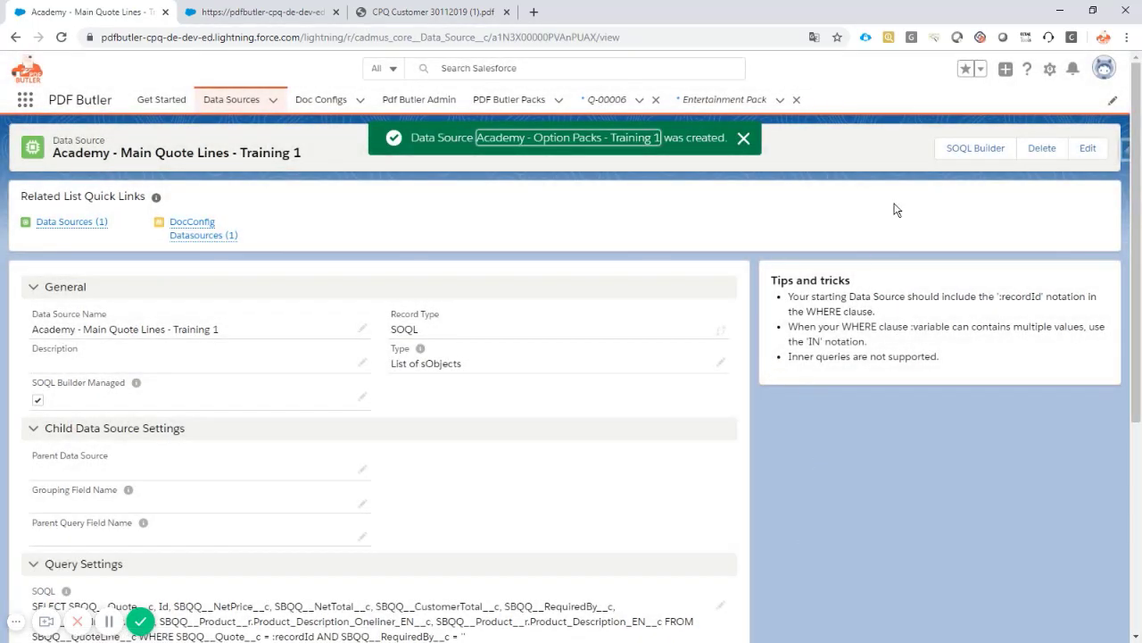
- Open the new data source's SOQL Builder, filter for 'quote', and pick Quote Line as the object
{"action": "left_click", "coordinate": [625, 137]}
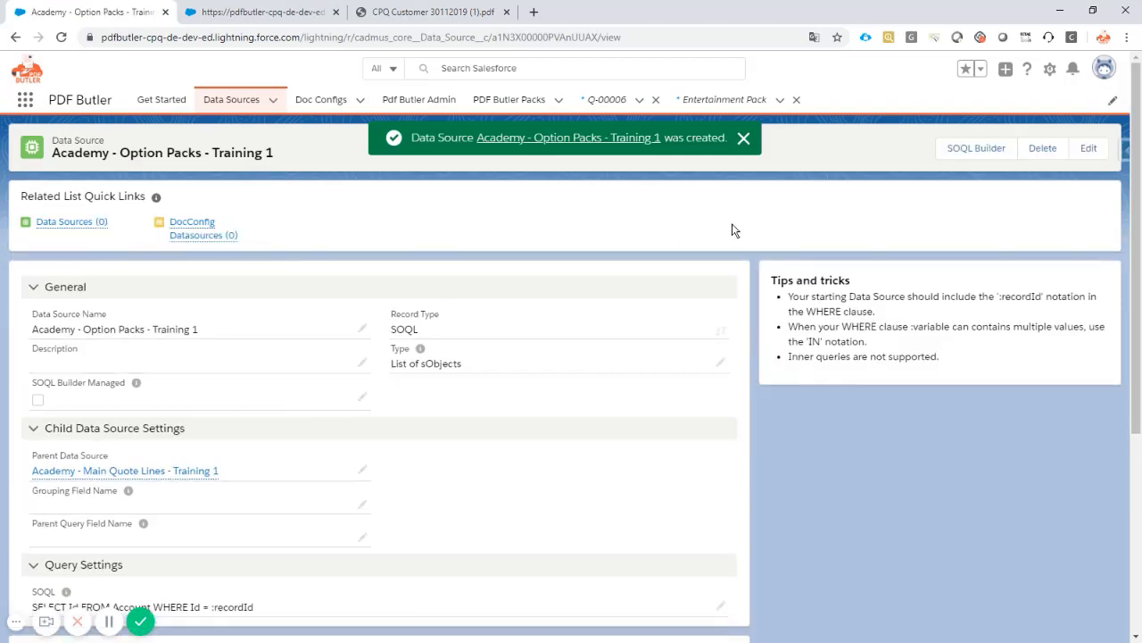
{"action": "left_click", "coordinate": [959, 152]}
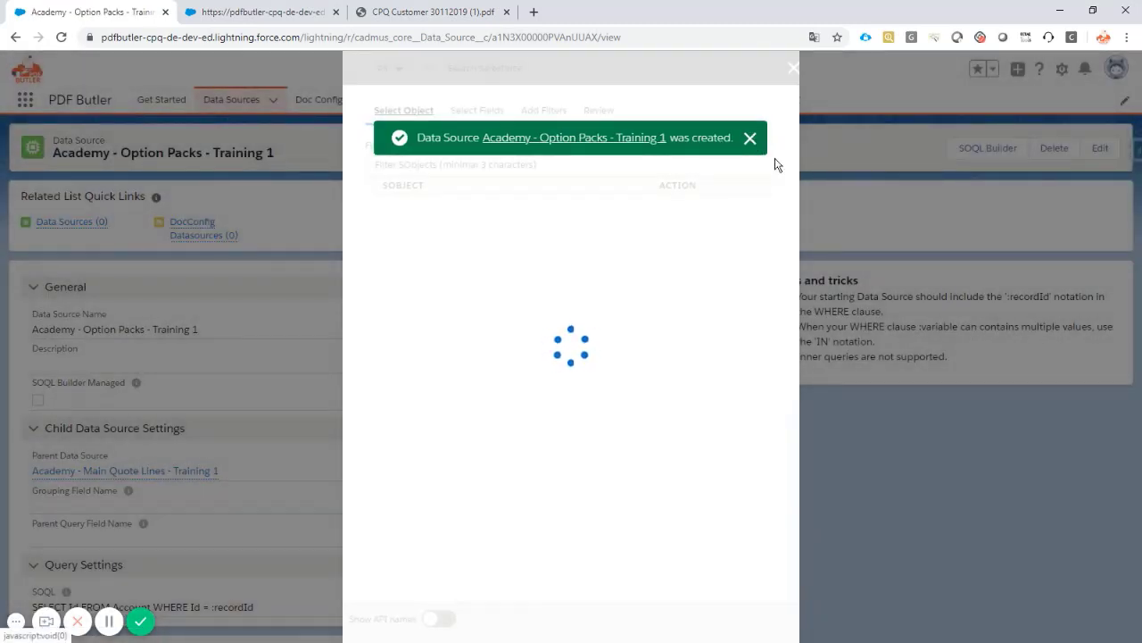
{"action": "left_click", "coordinate": [750, 139]}
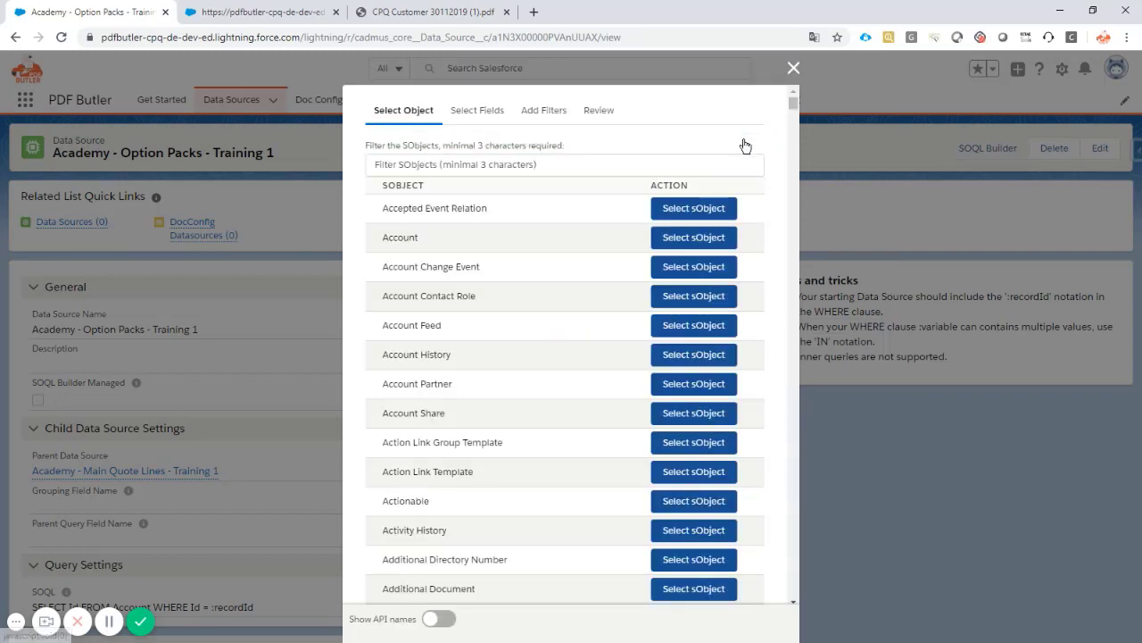
{"action": "left_click", "coordinate": [475, 161]}
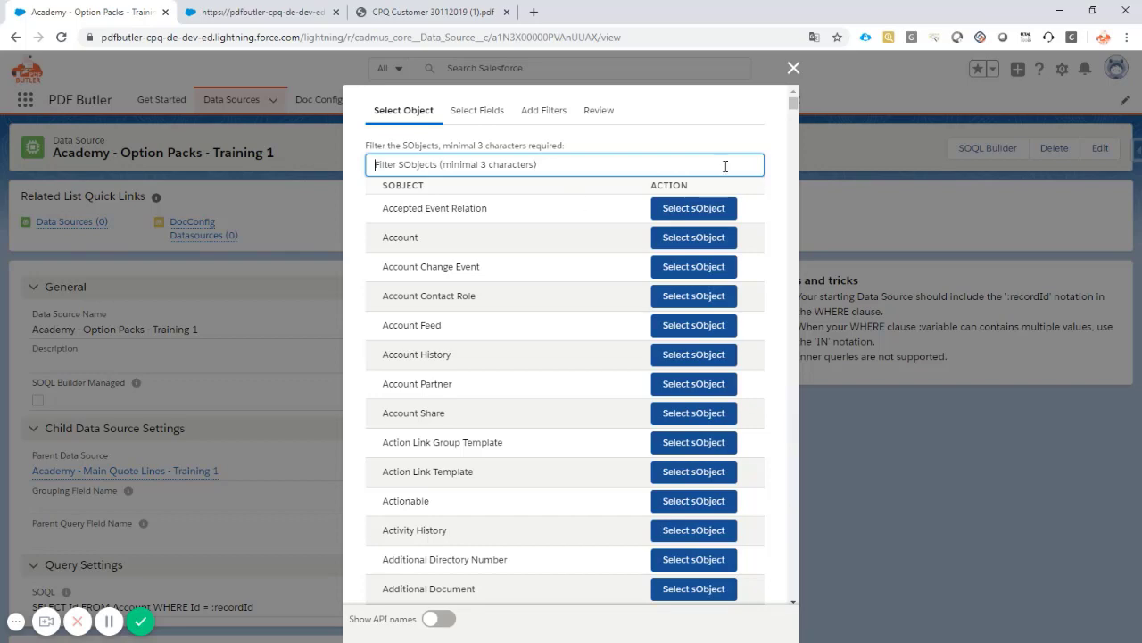
{"action": "type", "text": "quote"}
{"action": "scroll", "coordinate": [589, 264], "scroll_direction": "down", "scroll_amount": 8}
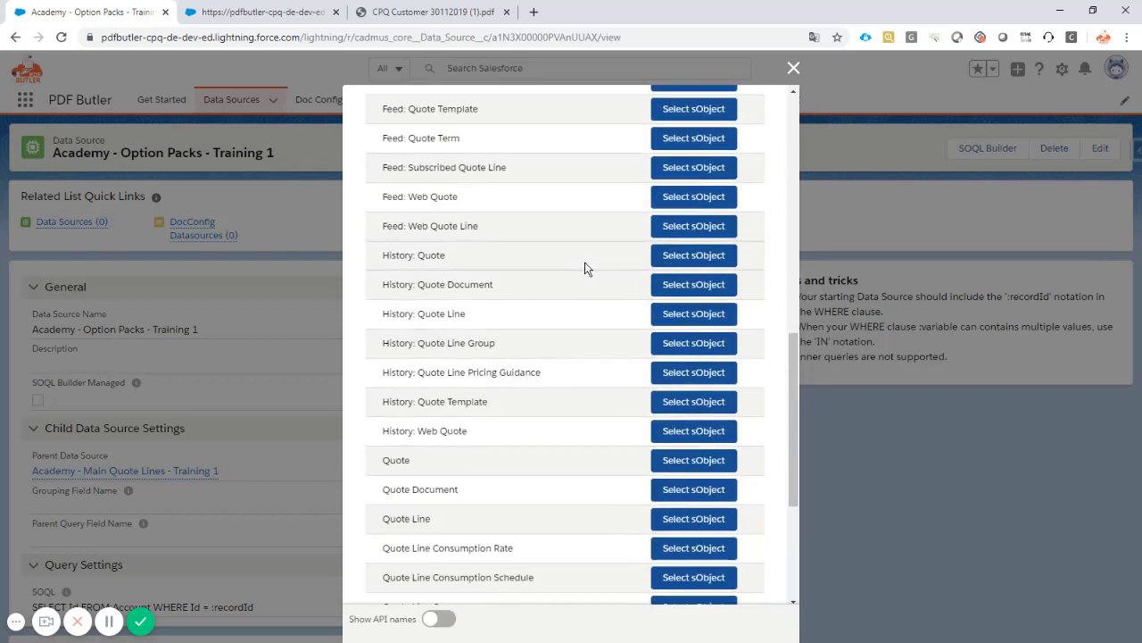
{"action": "scroll", "coordinate": [585, 267], "scroll_direction": "down", "scroll_amount": 5}
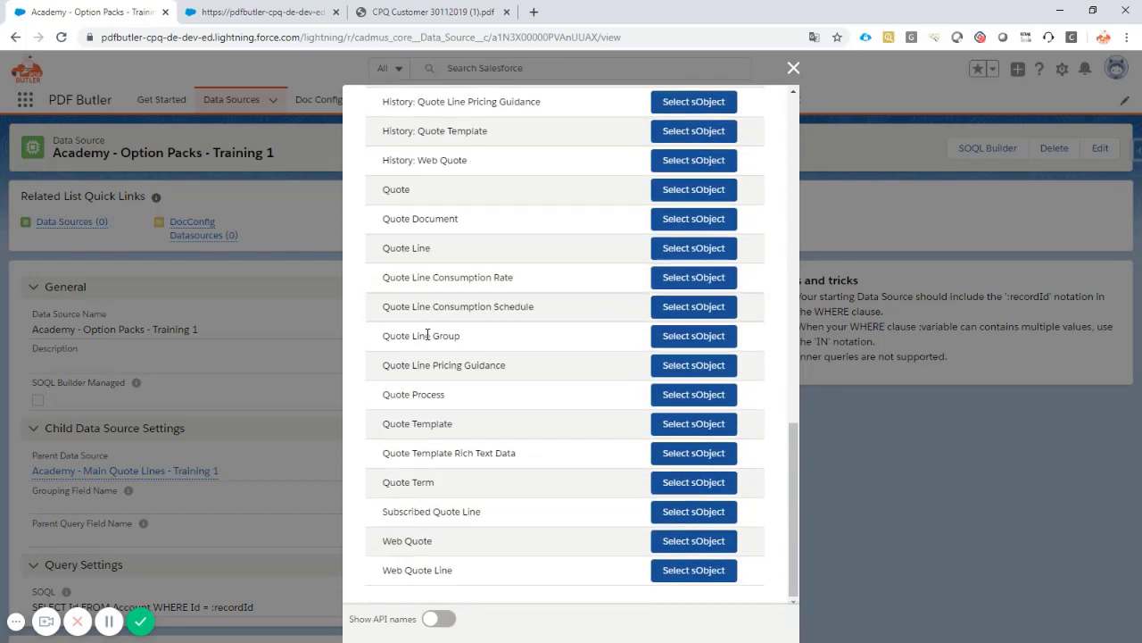
{"action": "left_click", "coordinate": [447, 619]}
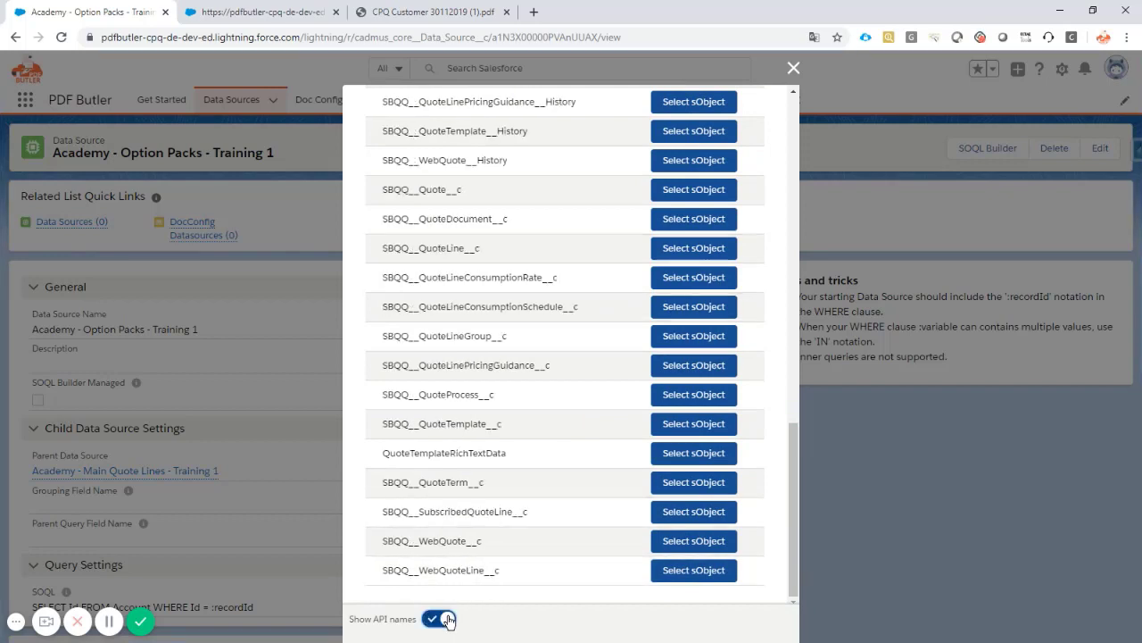
{"action": "left_click", "coordinate": [447, 618]}
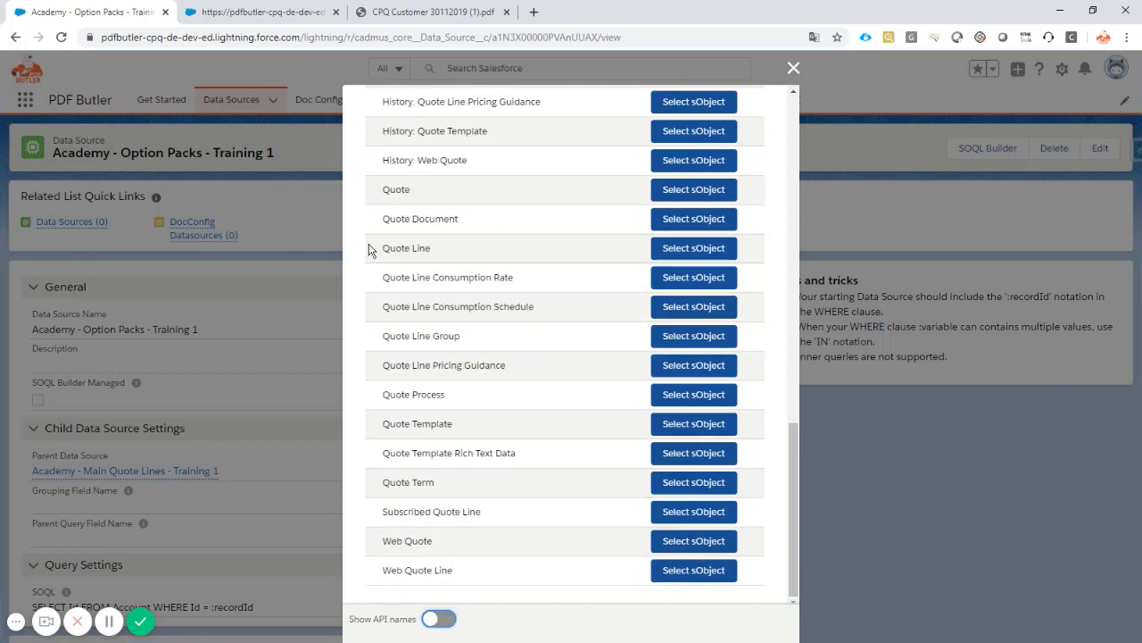
{"action": "left_click", "coordinate": [706, 249]}
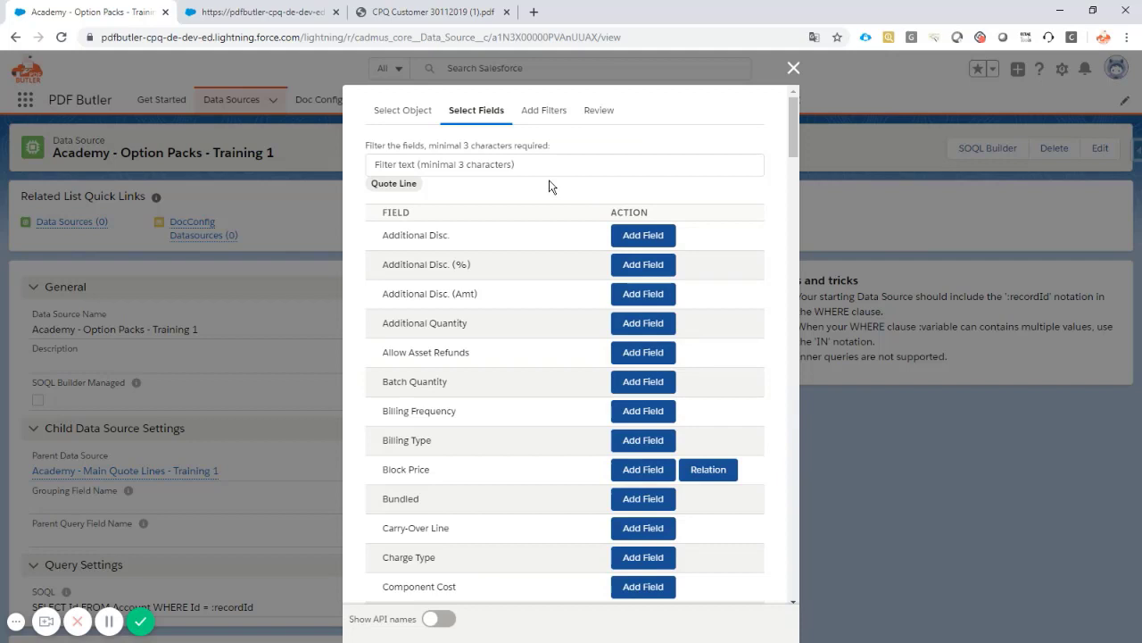
- Add the Quote and Record ID fields to the Quote Line query
{"action": "left_click", "coordinate": [539, 165]}
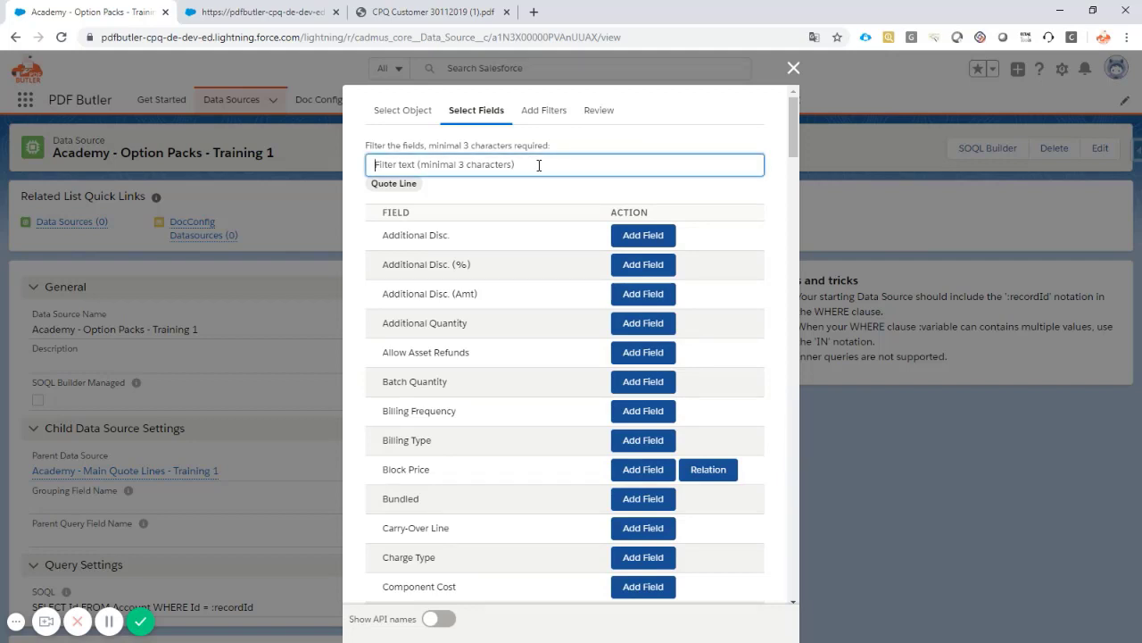
{"action": "type", "text": "qoute"}
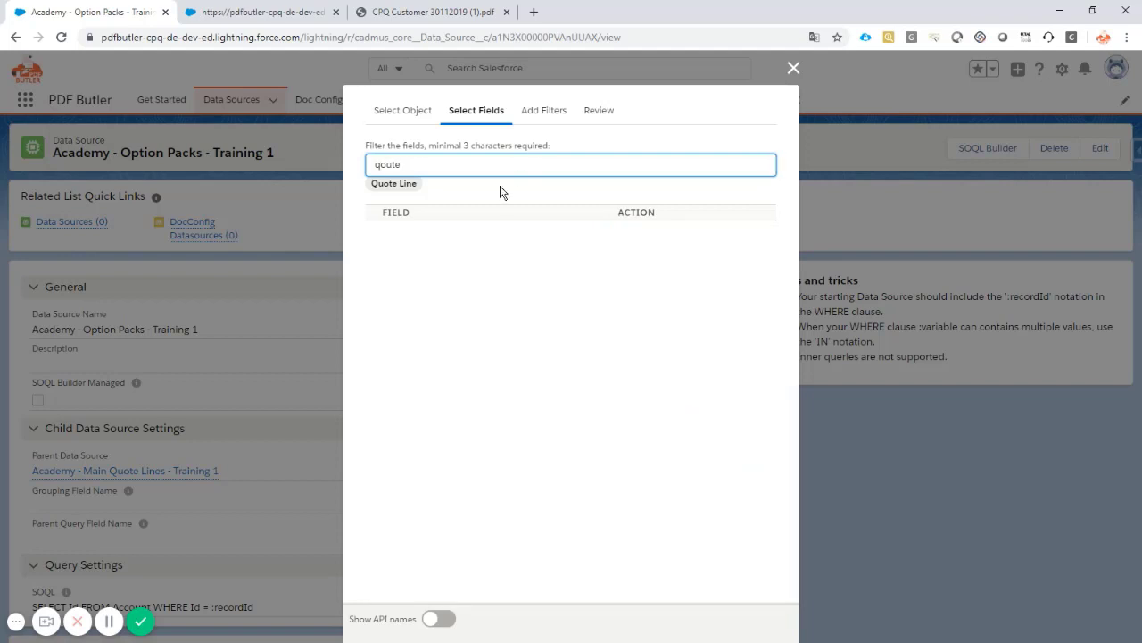
{"action": "key", "text": "BackSpace"}
{"action": "key", "text": "BackSpace"}
{"action": "key", "text": "BackSpace"}
{"action": "key", "text": "BackSpace"}
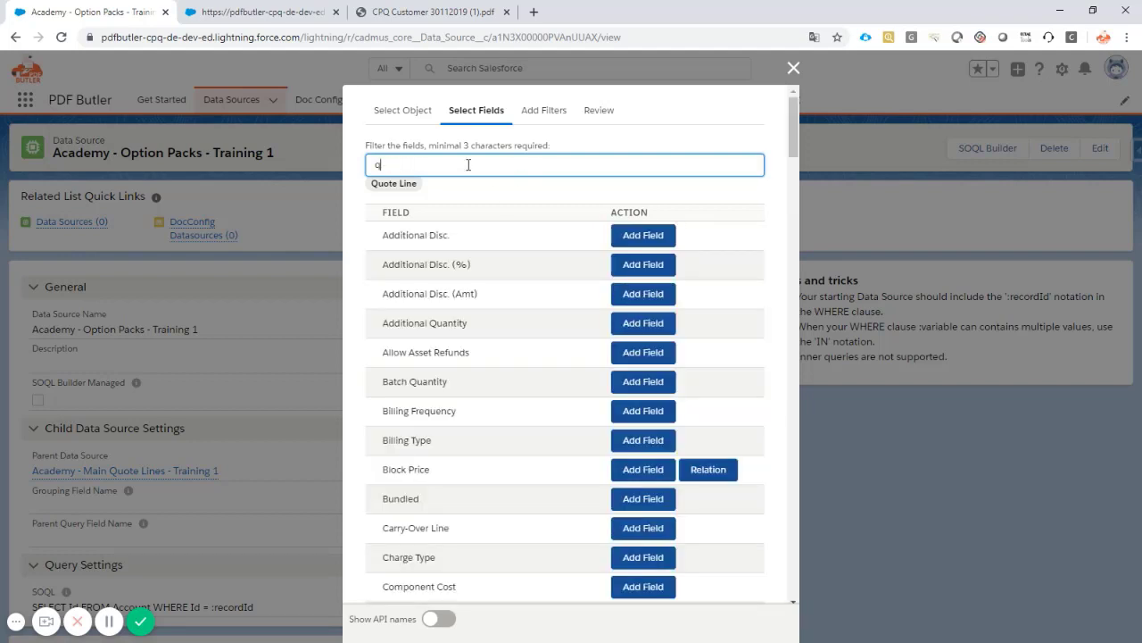
{"action": "type", "text": "uot"}
{"action": "left_click", "coordinate": [655, 264]}
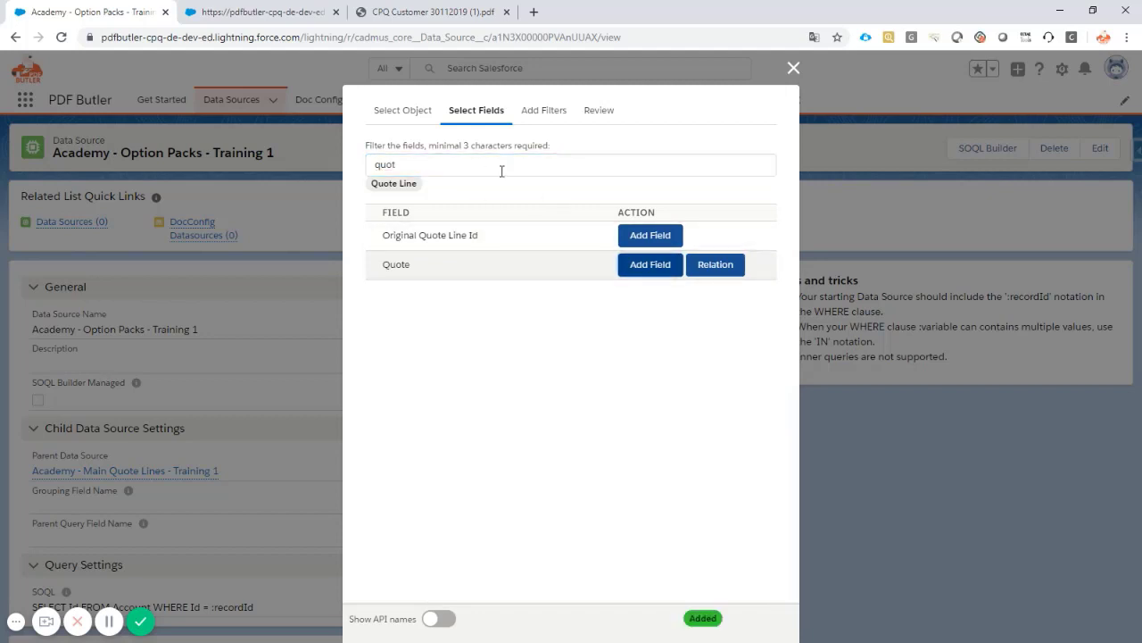
{"action": "left_click", "coordinate": [499, 170]}
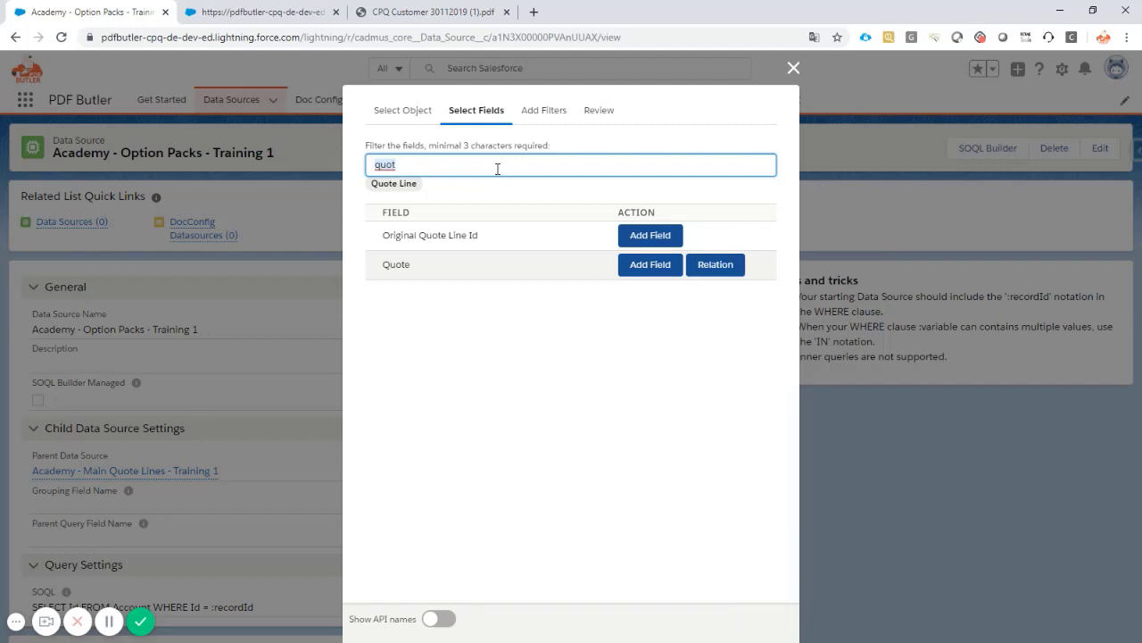
{"action": "type", "text": "rec"}
{"action": "left_click", "coordinate": [649, 241]}
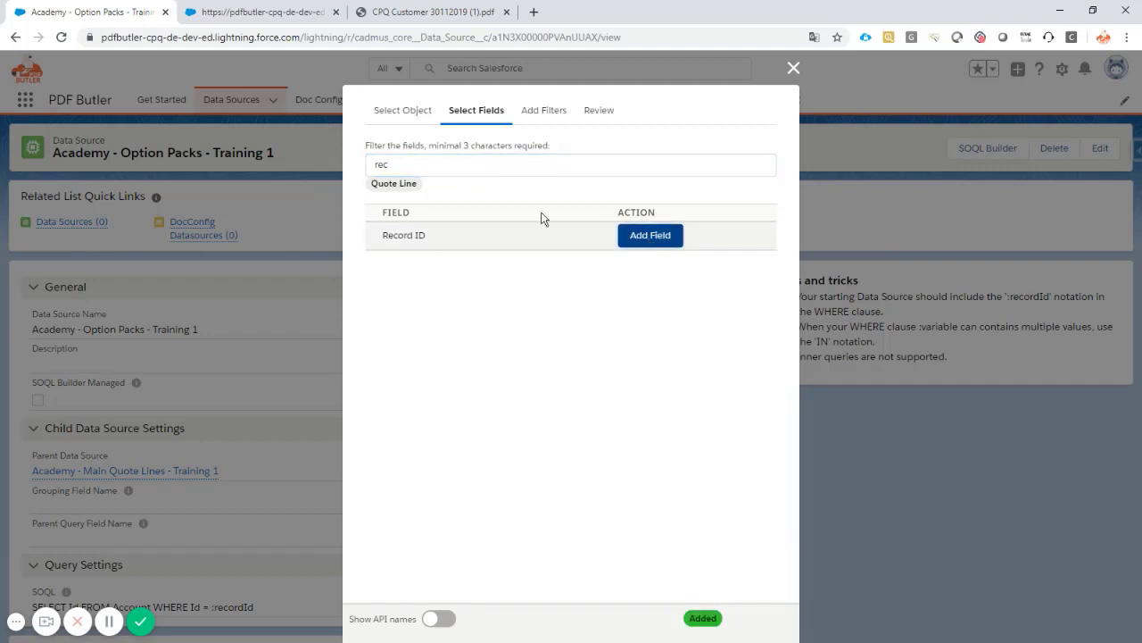
{"action": "left_click", "coordinate": [457, 158]}
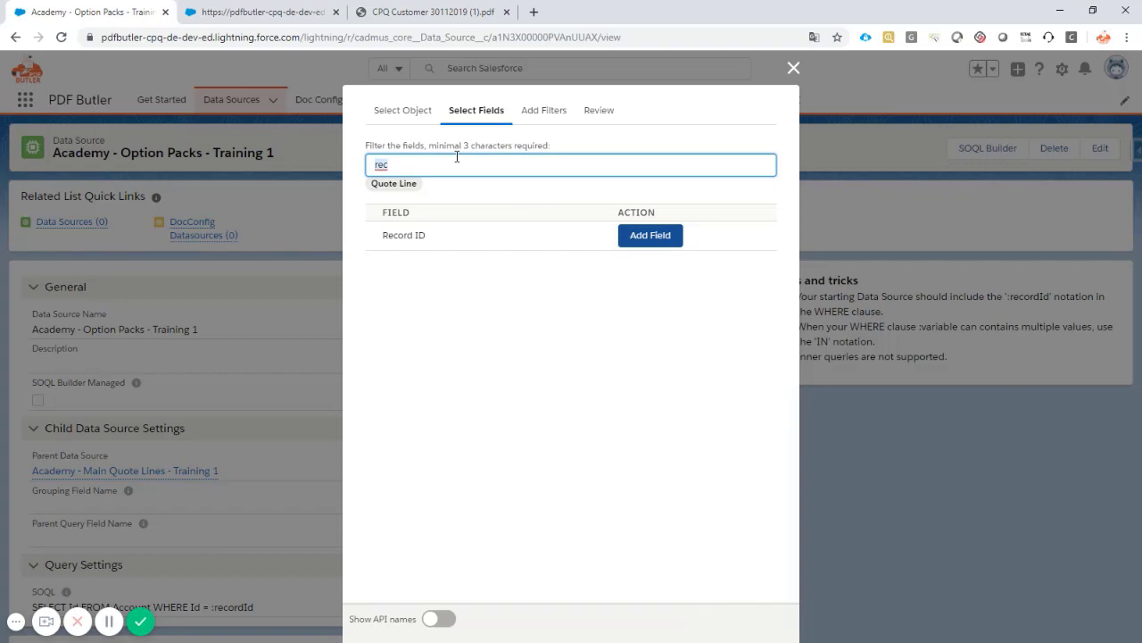
{"action": "key", "text": "alt+Tab"}
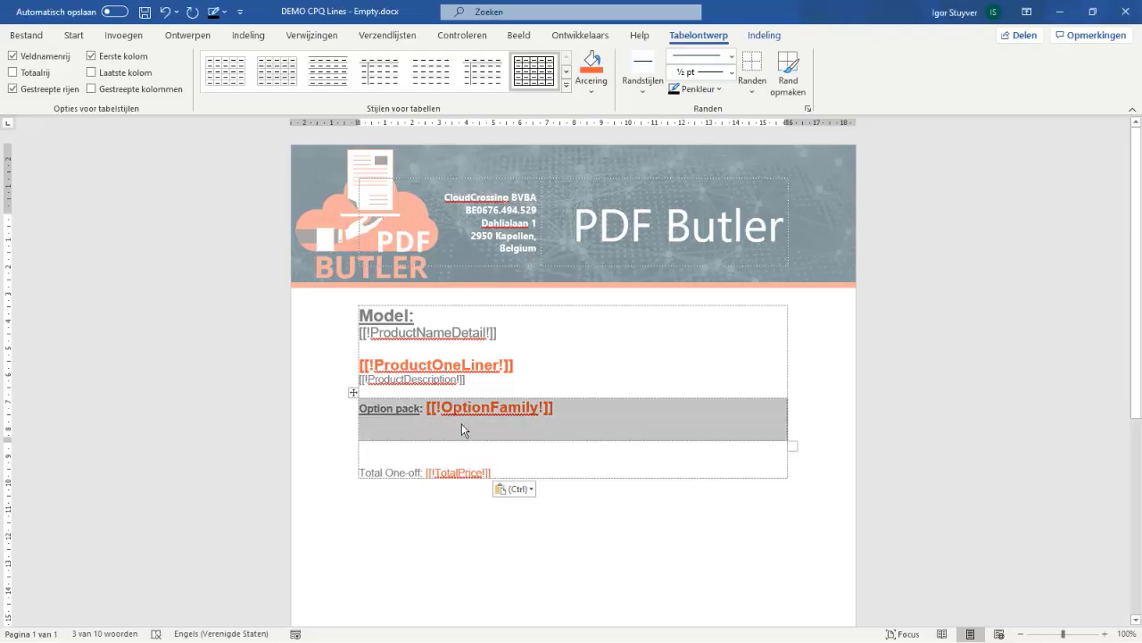
{"action": "right_click", "coordinate": [472, 420]}
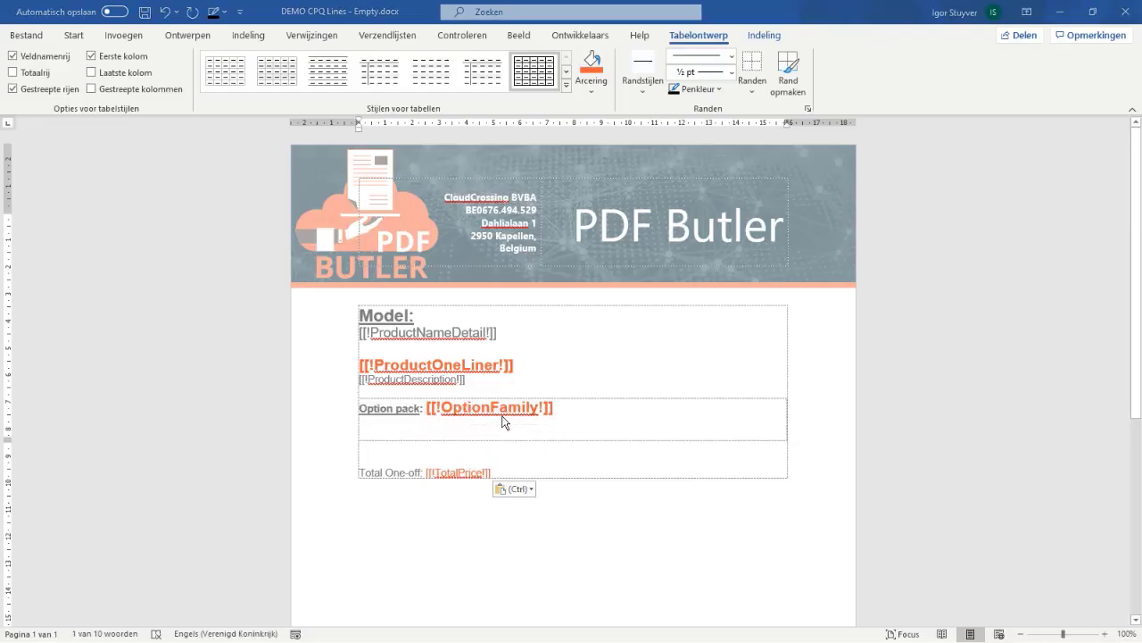
{"action": "key", "text": "alt+Tab"}
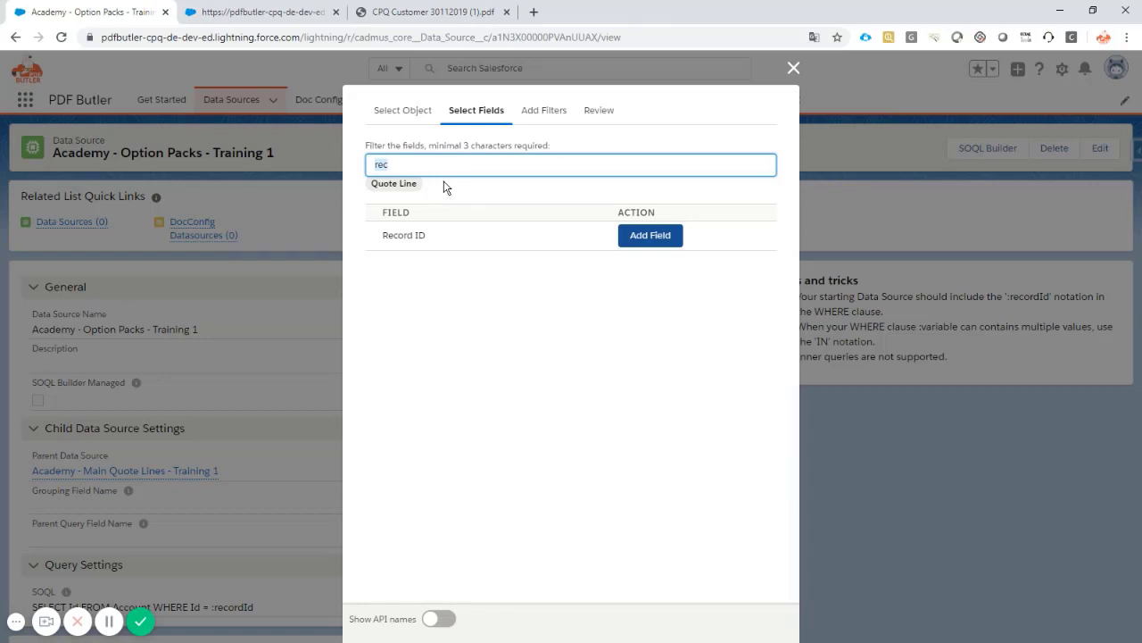
- Add Required By and the related Product's Product Name fields to the query
{"action": "type", "text": "r"}
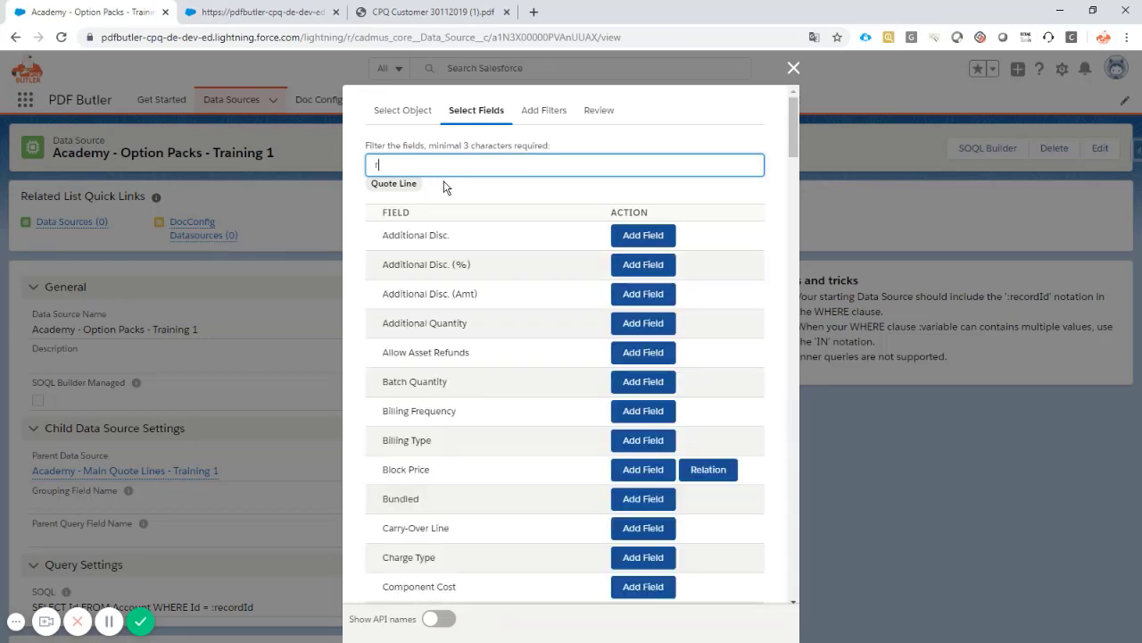
{"action": "type", "text": "equi"}
{"action": "left_click", "coordinate": [658, 263]}
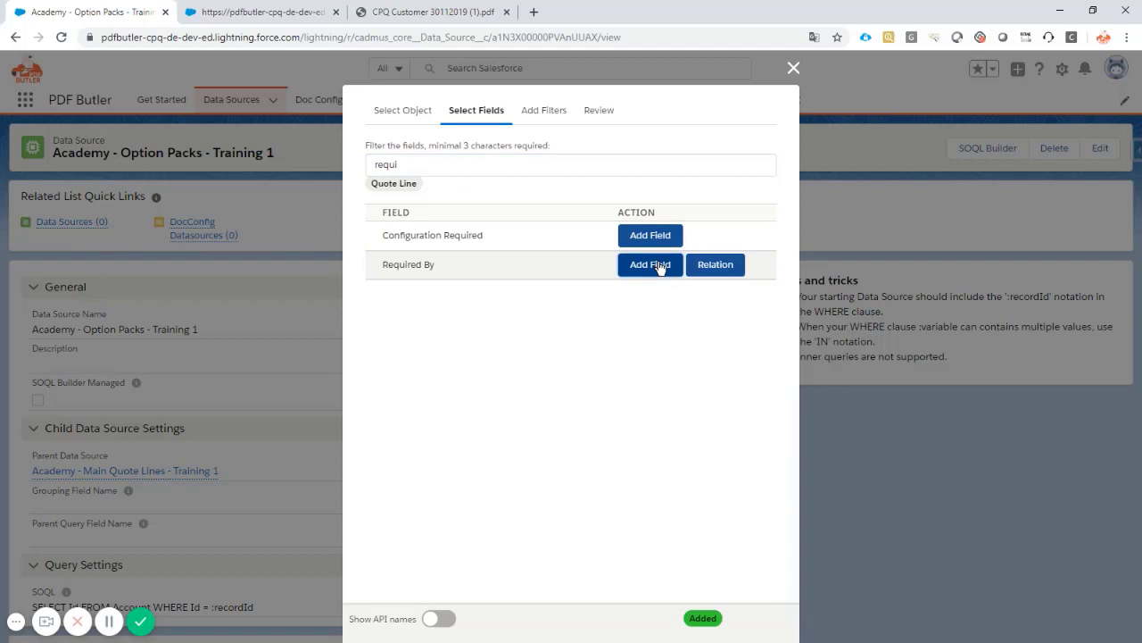
{"action": "double_click", "coordinate": [455, 163]}
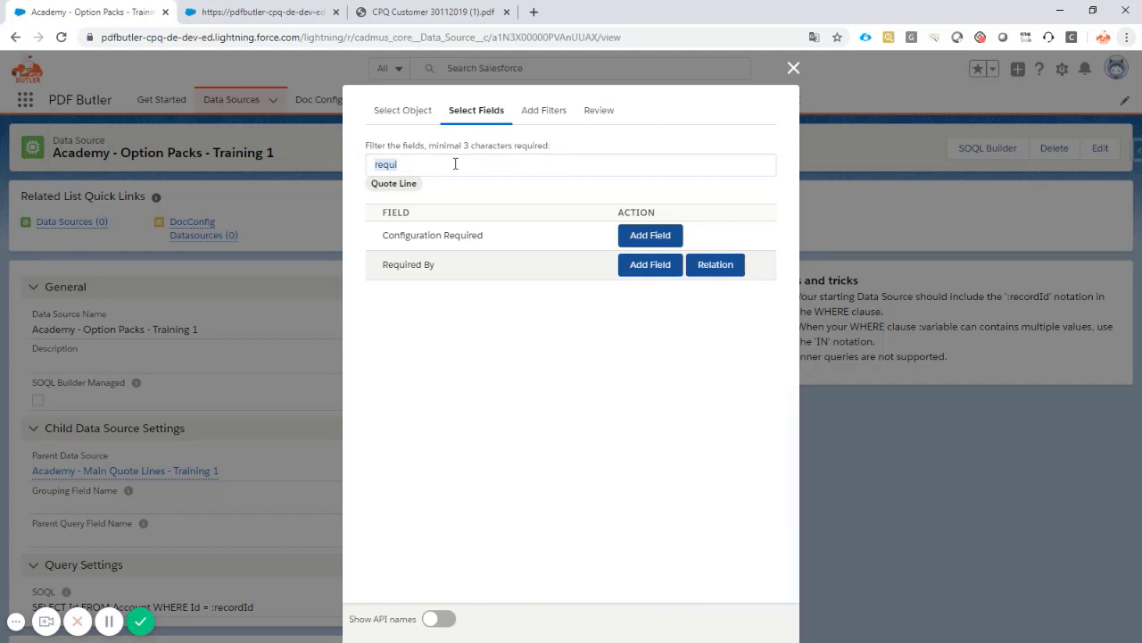
{"action": "left_click", "coordinate": [435, 164]}
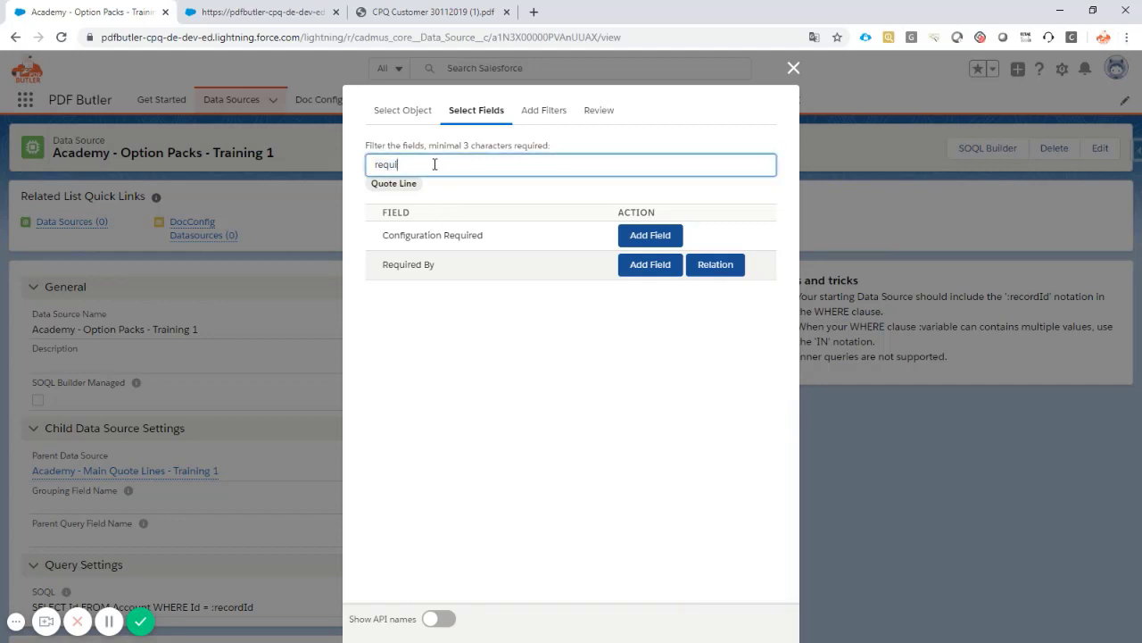
{"action": "double_click", "coordinate": [435, 164]}
{"action": "type", "text": "prod"}
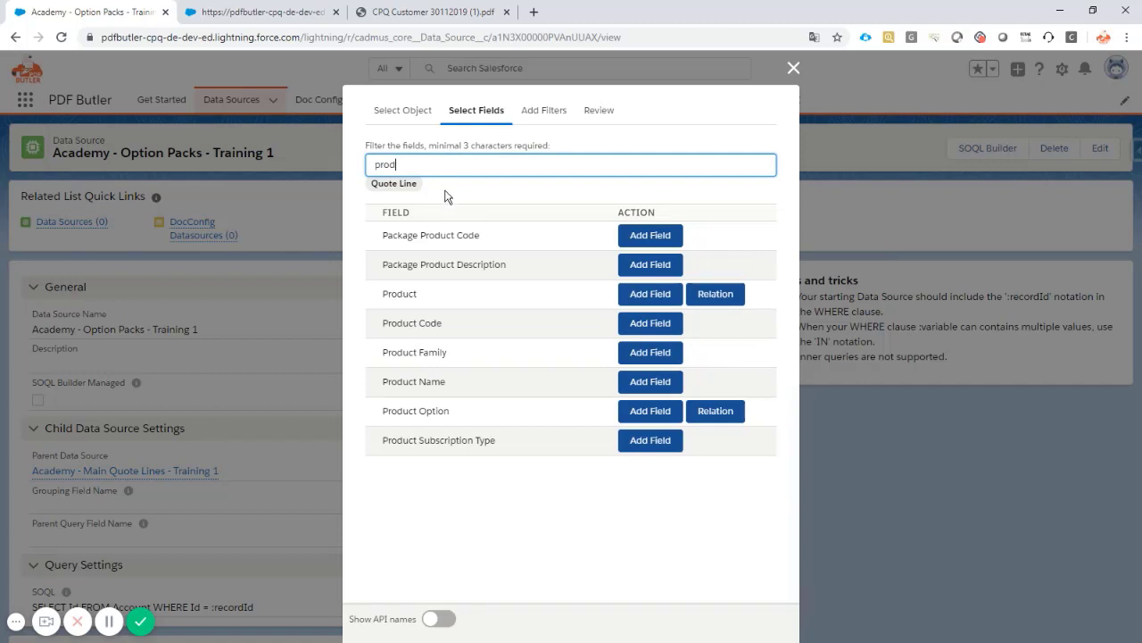
{"action": "left_click", "coordinate": [717, 300]}
{"action": "left_click", "coordinate": [465, 166]}
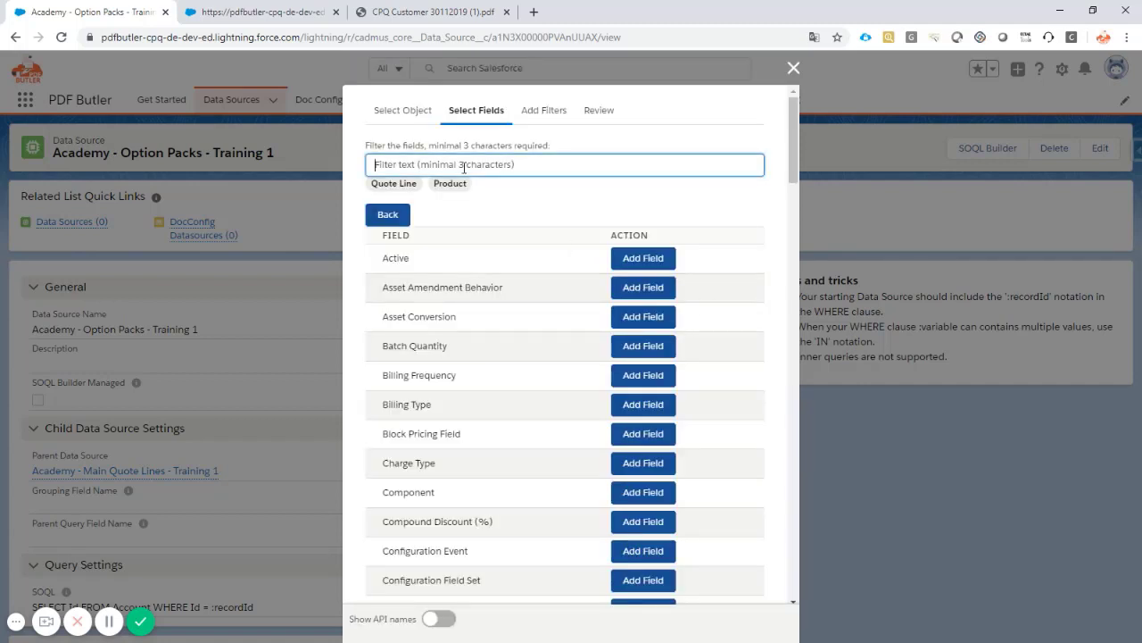
{"action": "type", "text": "name"}
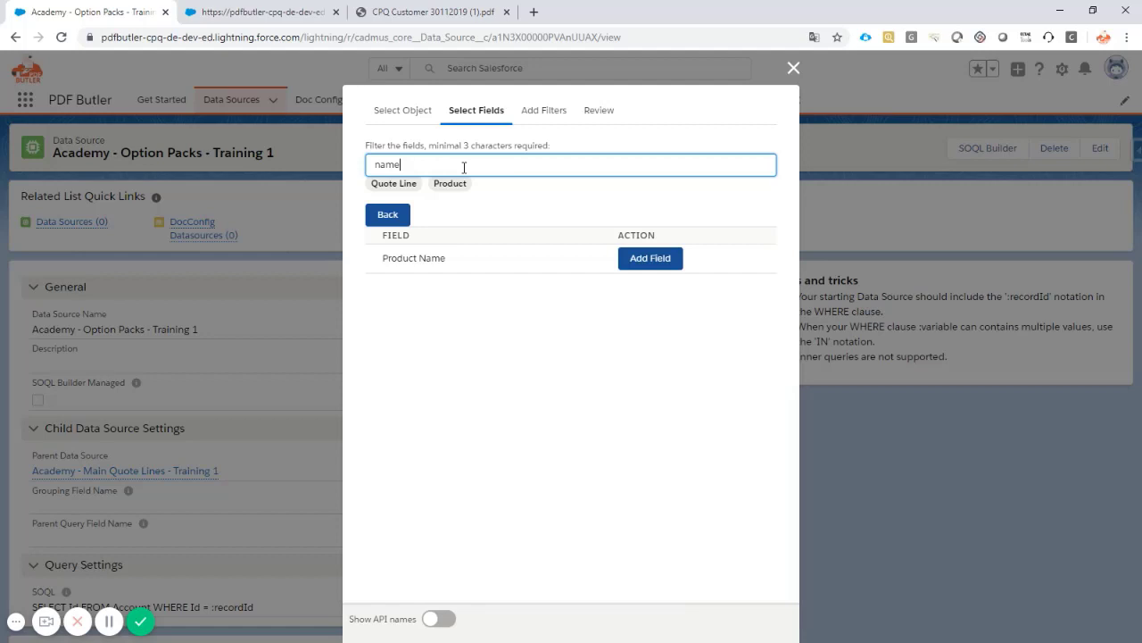
{"action": "left_click", "coordinate": [645, 258]}
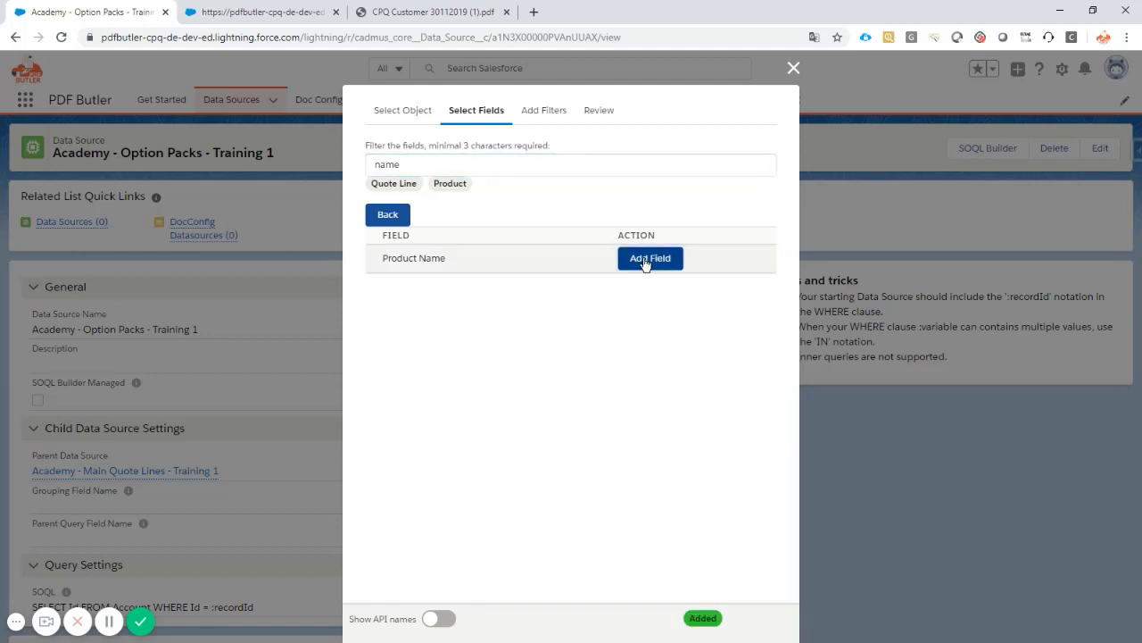
{"action": "left_click", "coordinate": [388, 214]}
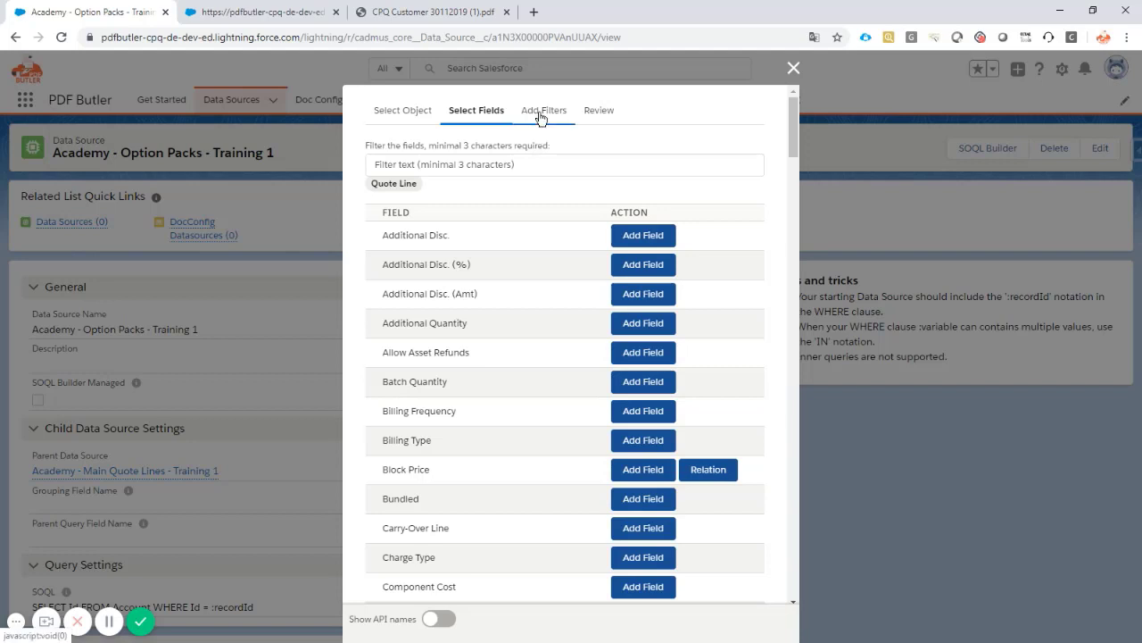
- Add a query filter condition Quote = recordId
{"action": "left_click", "coordinate": [542, 110]}
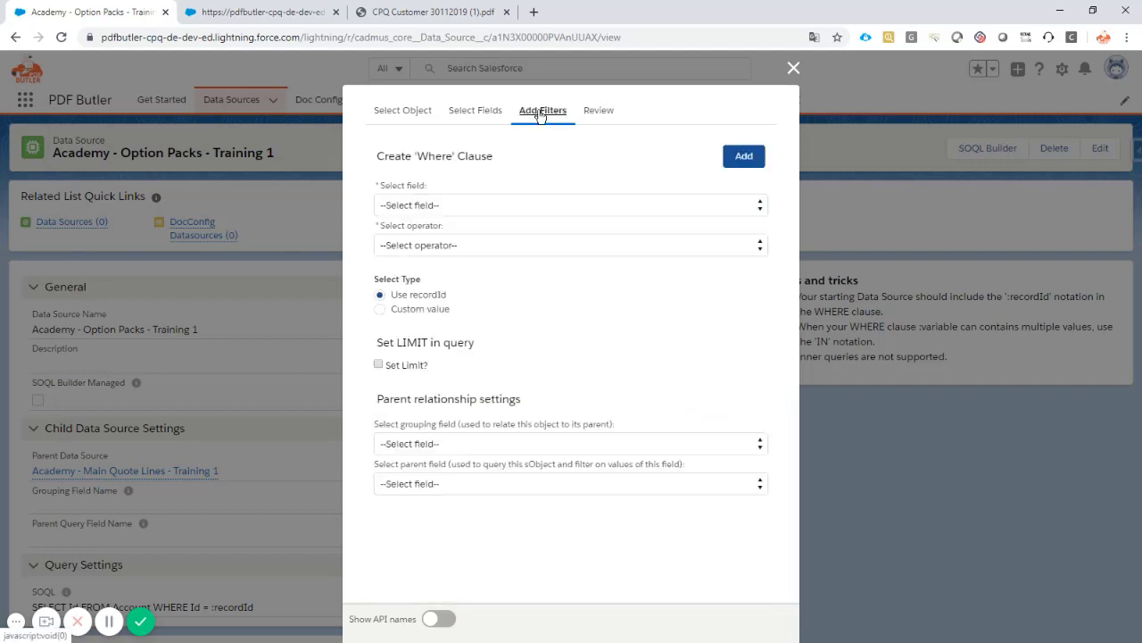
{"action": "left_click", "coordinate": [484, 205]}
{"action": "left_click", "coordinate": [473, 237]}
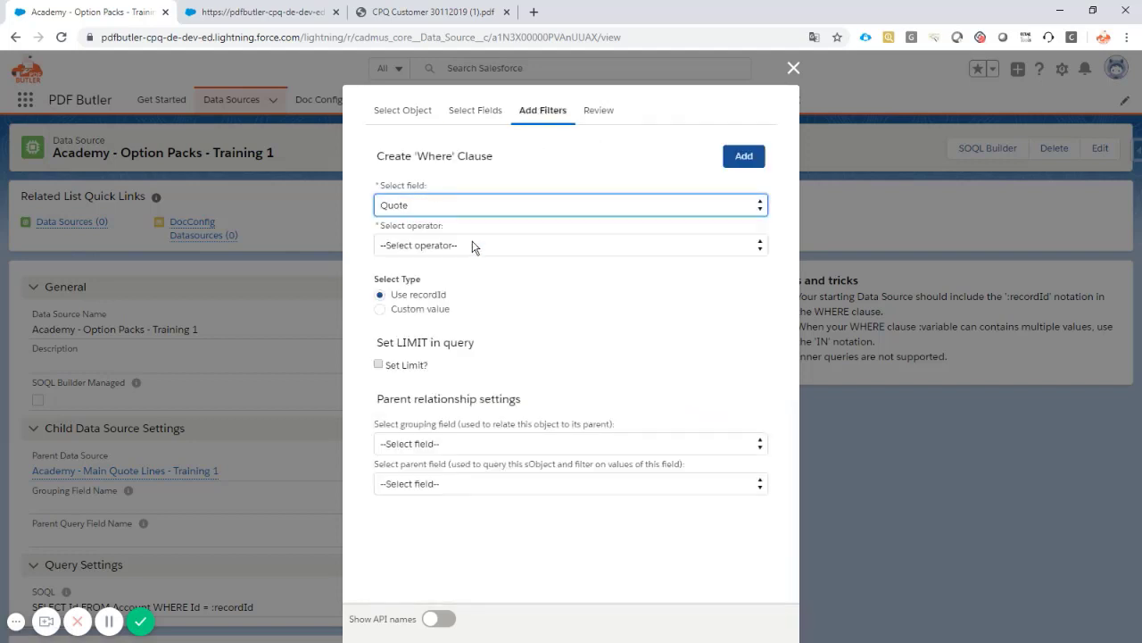
{"action": "left_click", "coordinate": [468, 246]}
{"action": "left_click", "coordinate": [451, 277]}
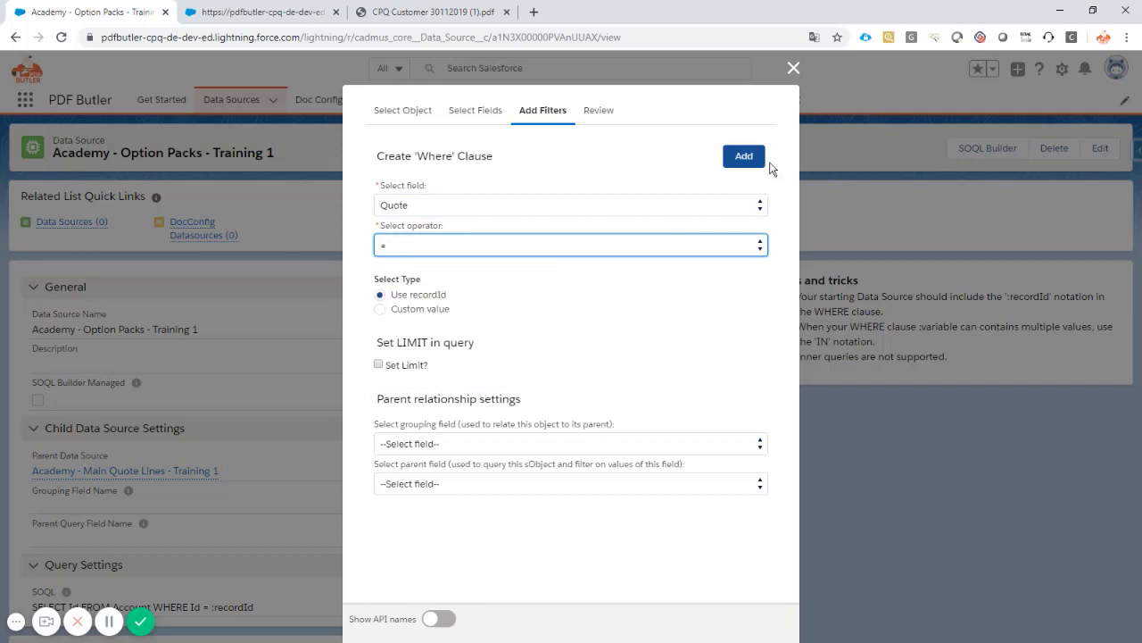
{"action": "left_click", "coordinate": [740, 156]}
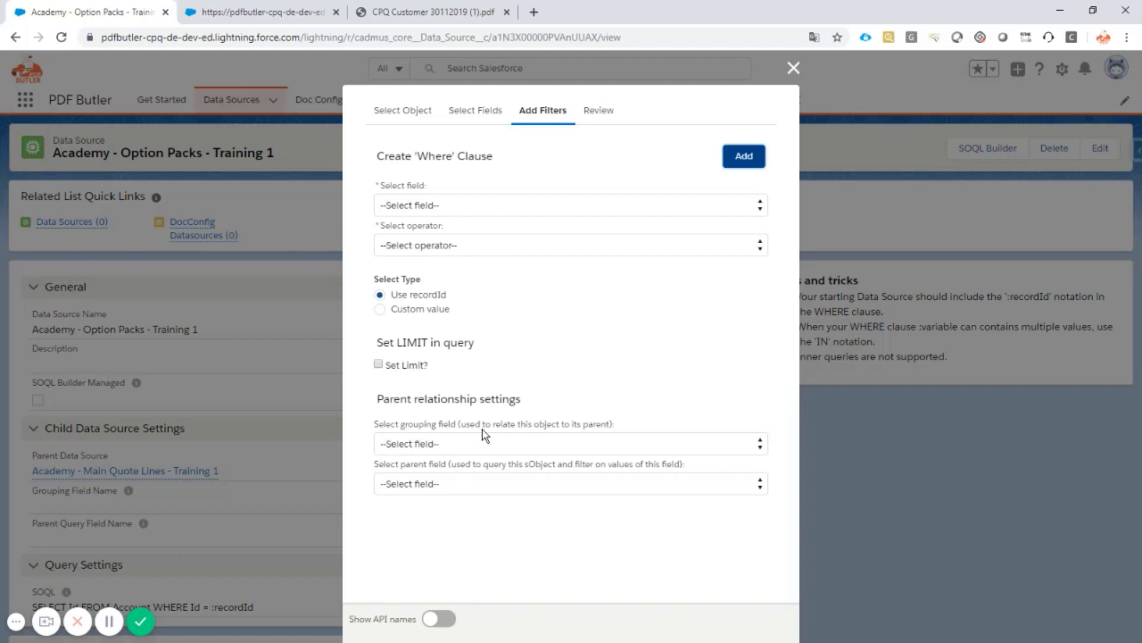
- Set the parent relationship grouping field to Required By and the parent field to Record ID
{"action": "left_click", "coordinate": [566, 448]}
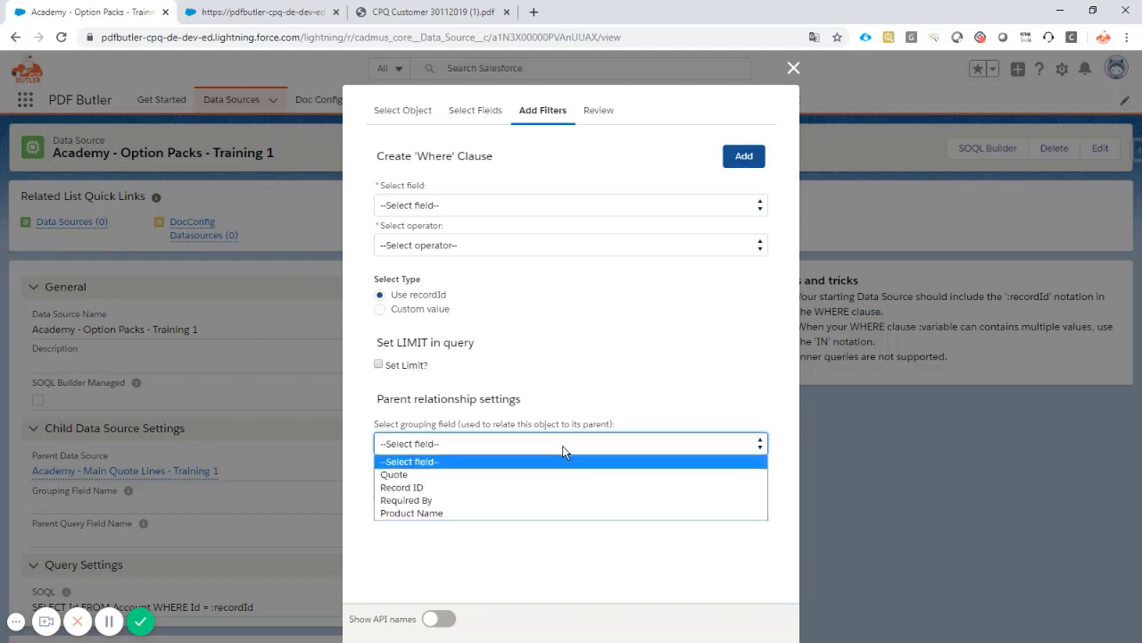
{"action": "left_click", "coordinate": [535, 501]}
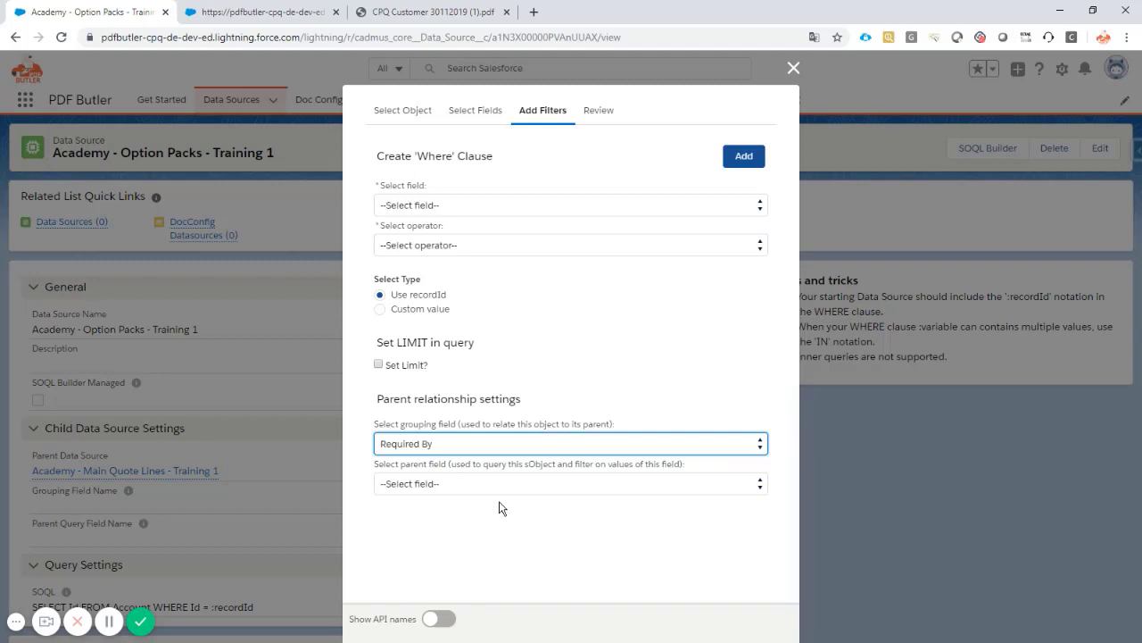
{"action": "left_click", "coordinate": [461, 486]}
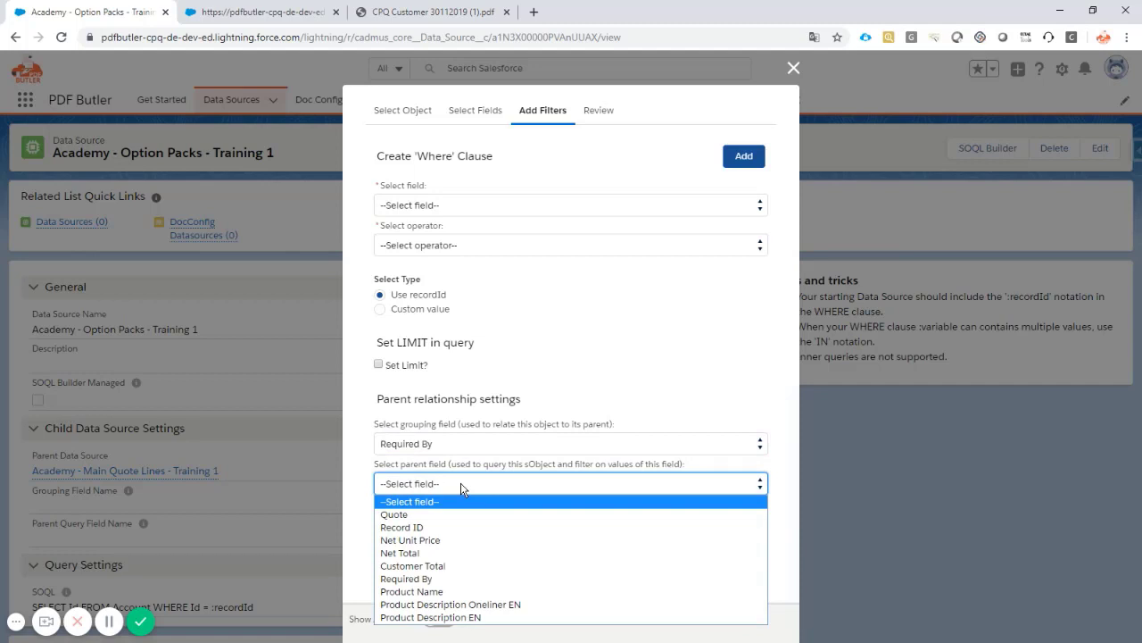
{"action": "left_click", "coordinate": [463, 528]}
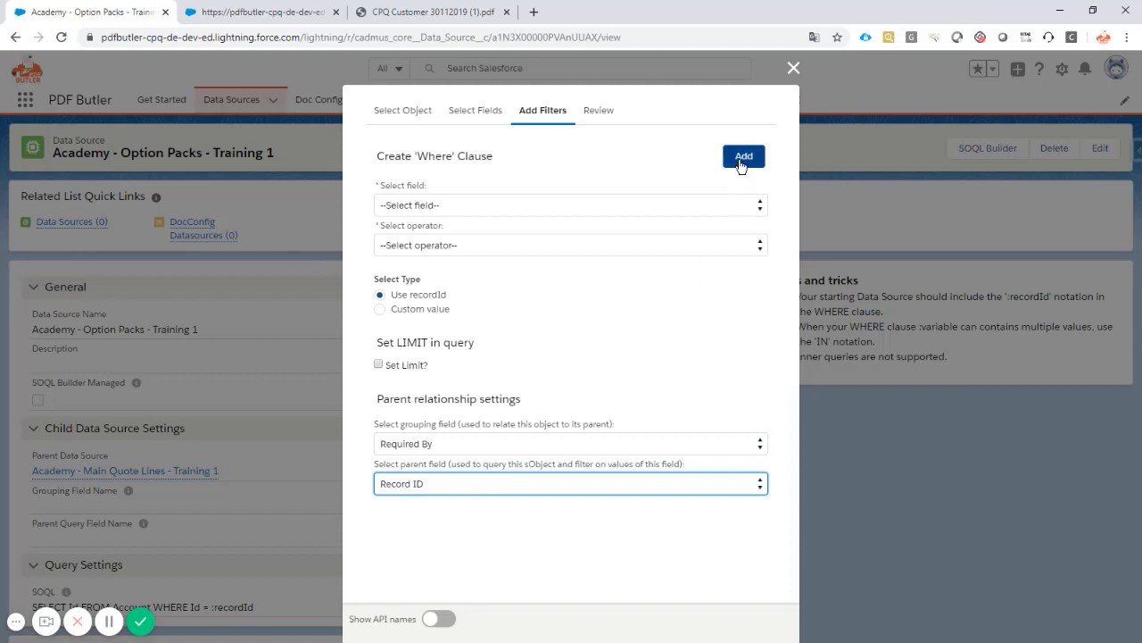
- Save the generated SOQL, grouped by SBQQ__RequiredBy__c with parent field Id, to the data source
{"action": "left_click", "coordinate": [600, 115]}
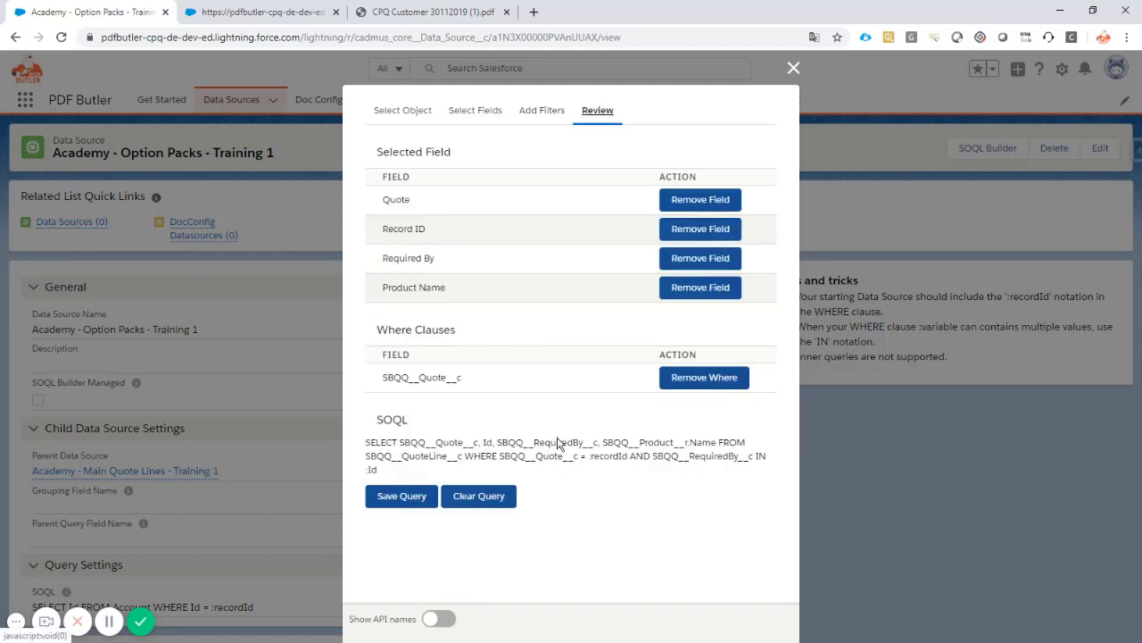
{"action": "left_click", "coordinate": [404, 498]}
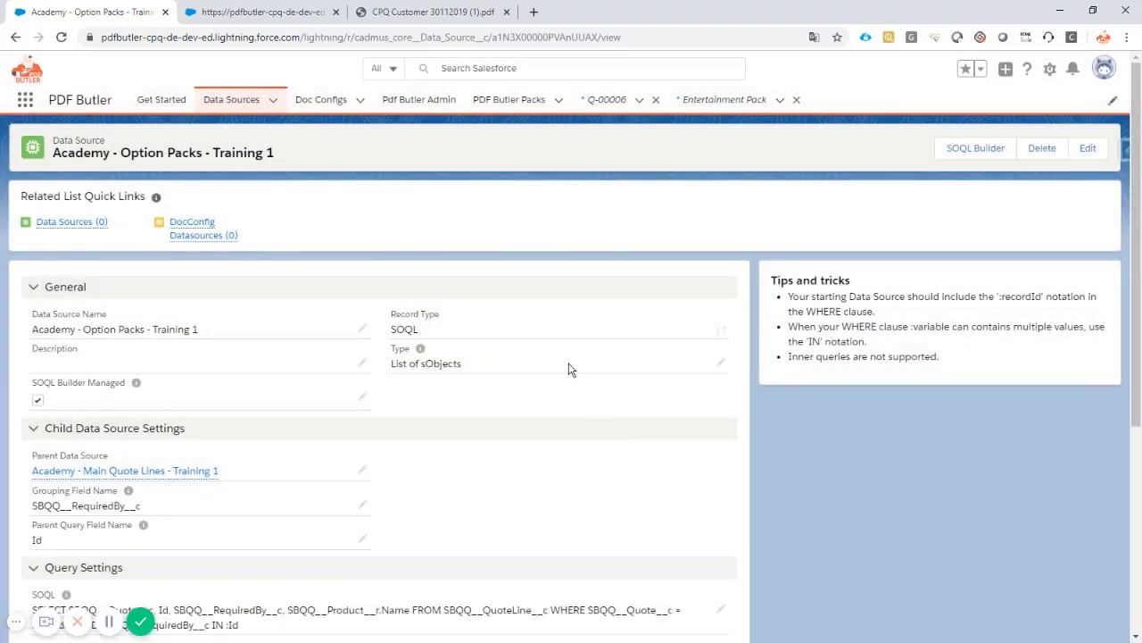
{"action": "scroll", "coordinate": [569, 370], "scroll_direction": "down", "scroll_amount": 2}
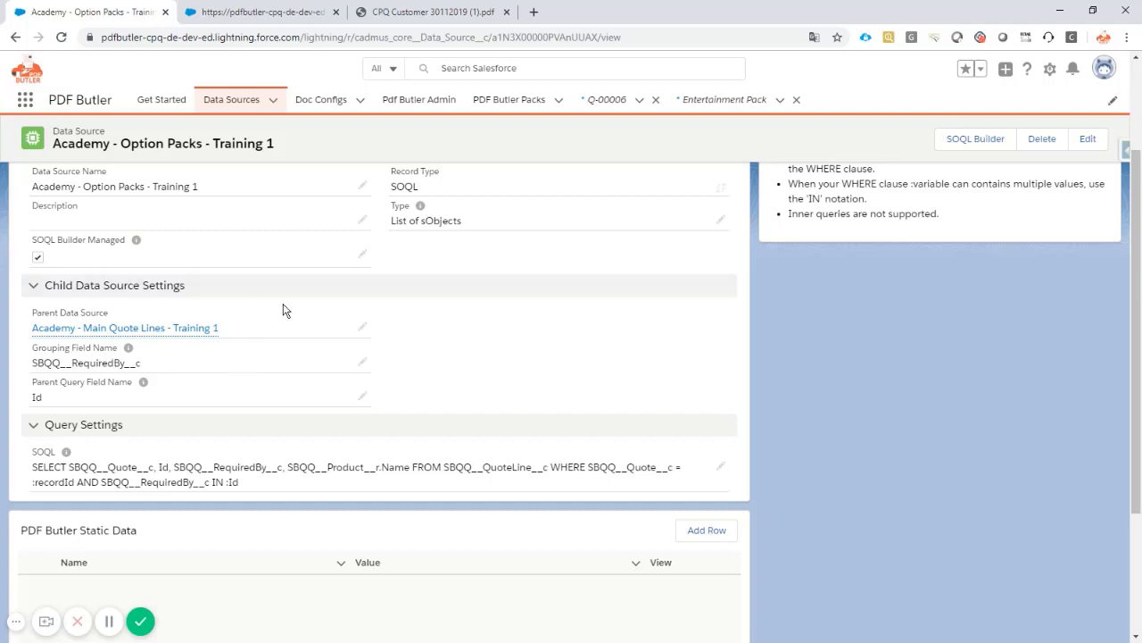
- Save the Word template first so its latest version can be uploaded
{"action": "left_click", "coordinate": [273, 14]}
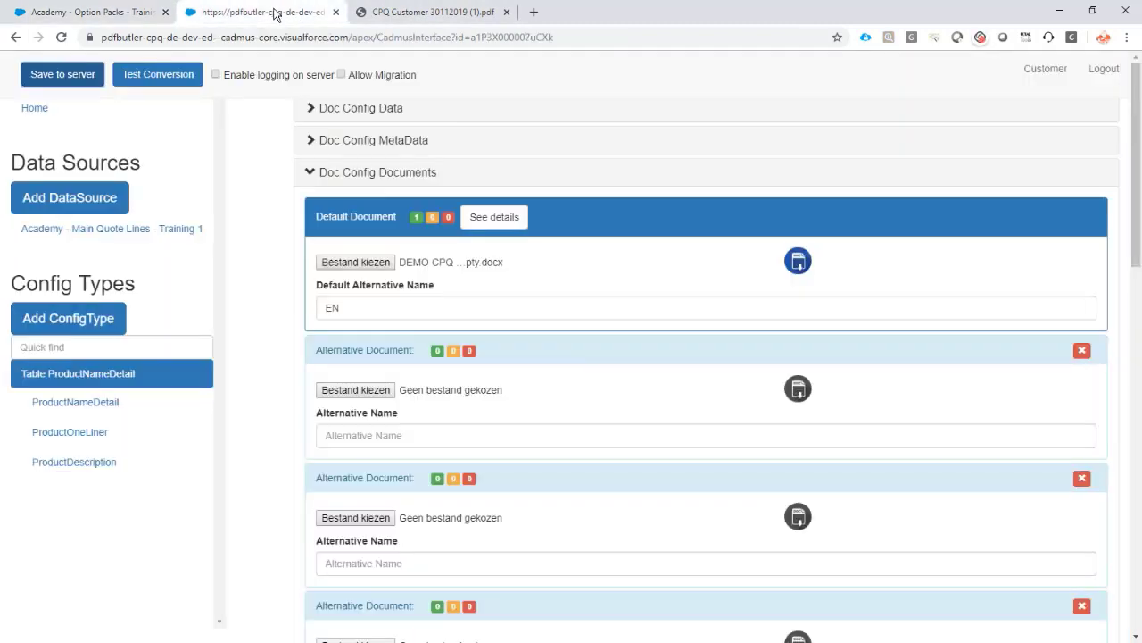
{"action": "left_click", "coordinate": [373, 268]}
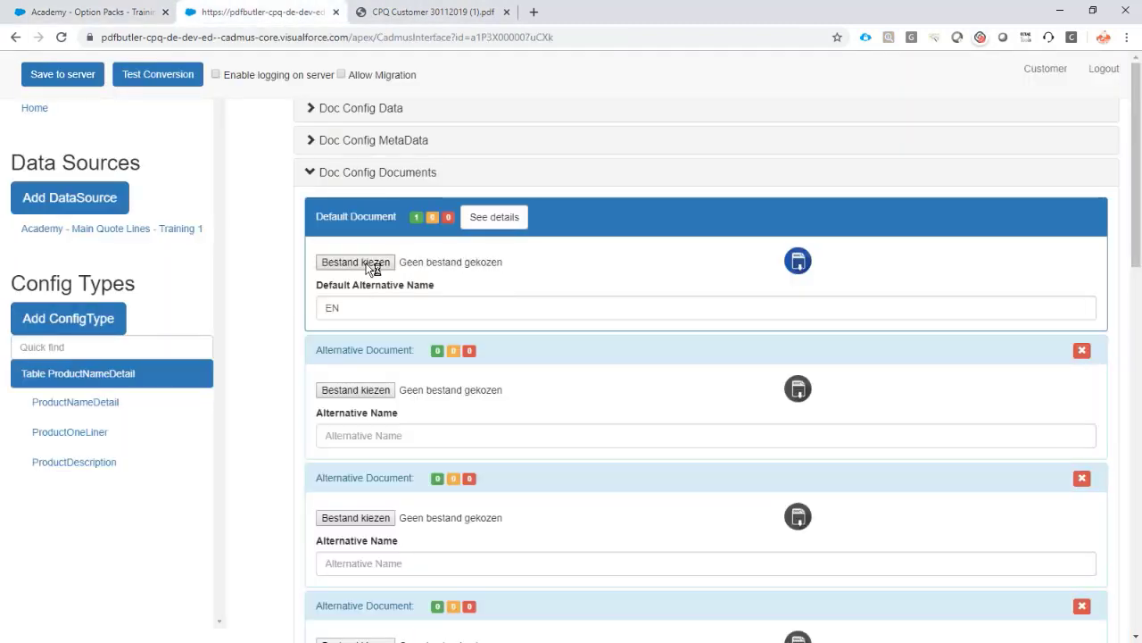
{"action": "left_click", "coordinate": [508, 318]}
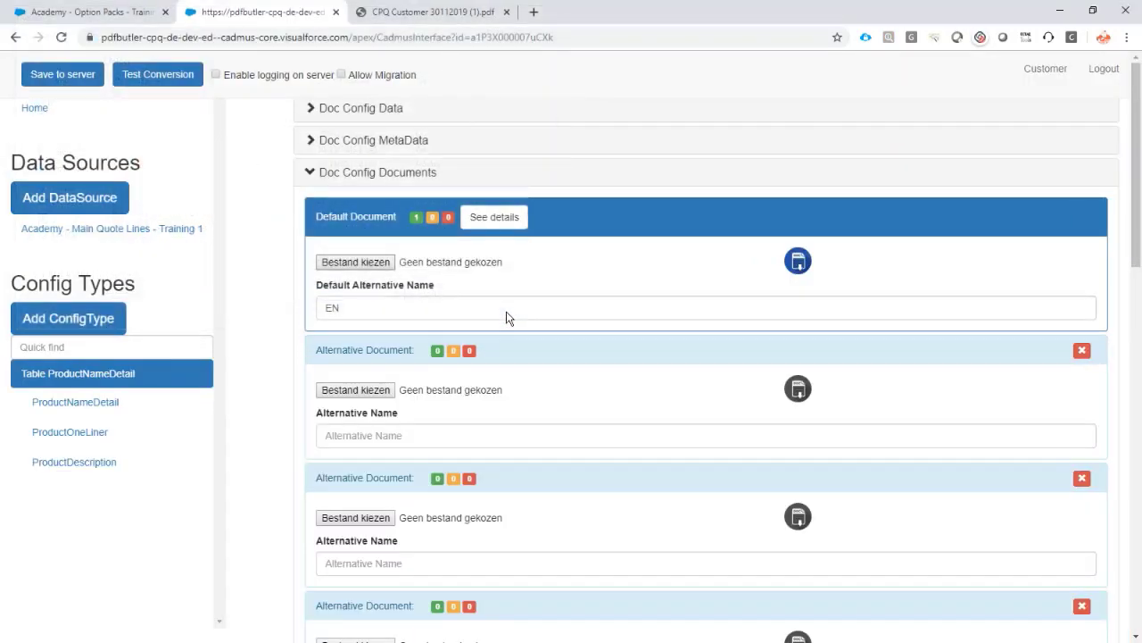
{"action": "key", "text": "alt+Tab"}
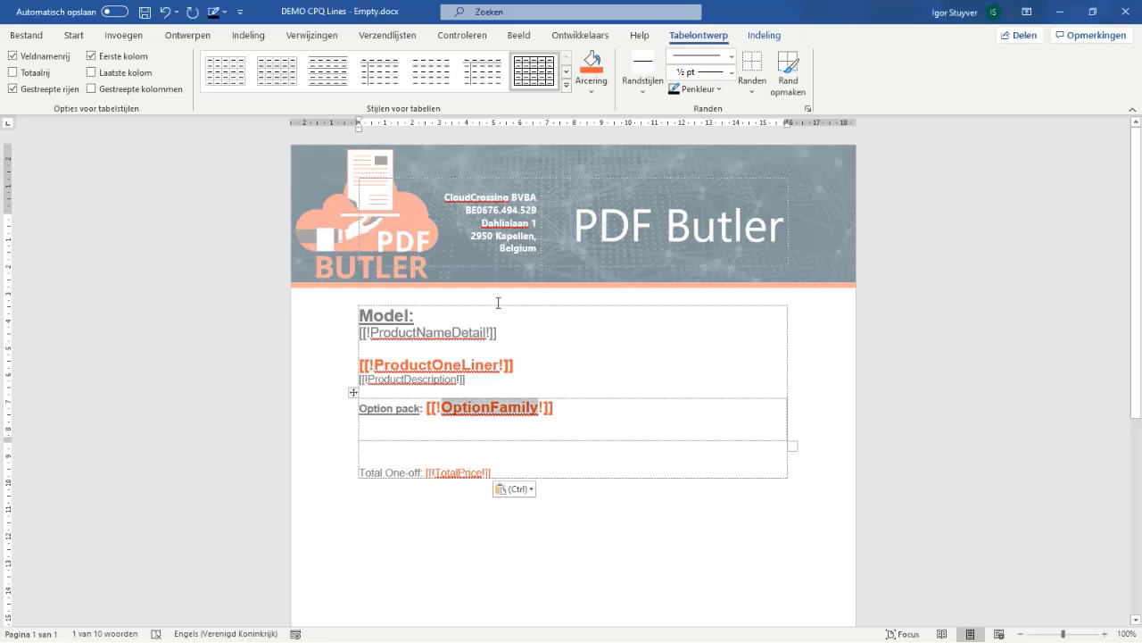
{"action": "key", "text": "ctrl+s"}
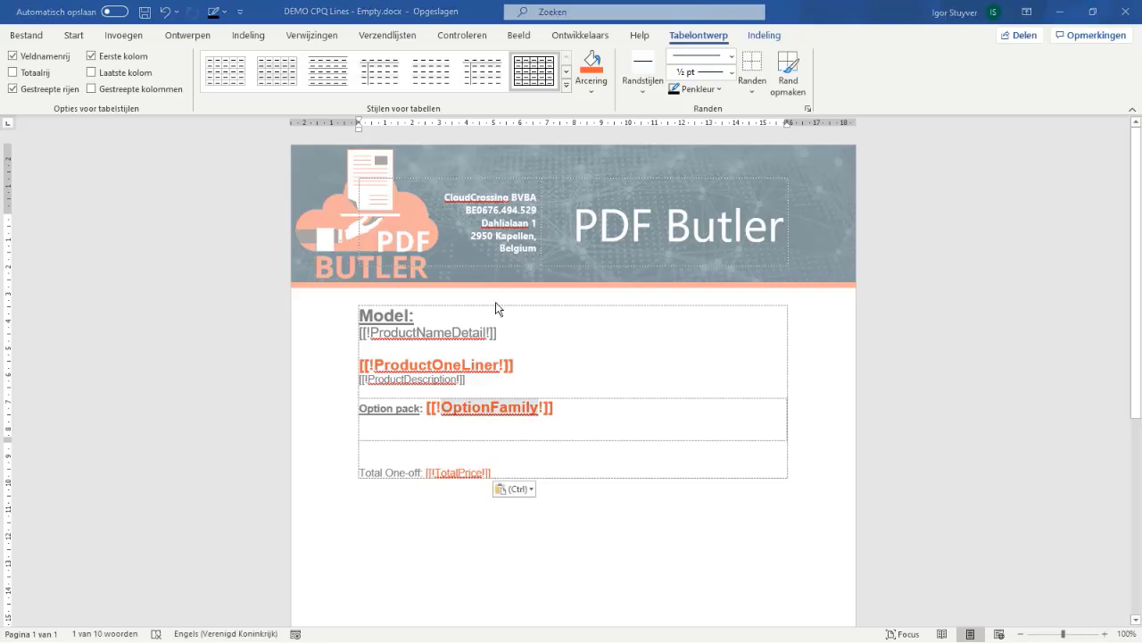
{"action": "key", "text": "alt+Tab"}
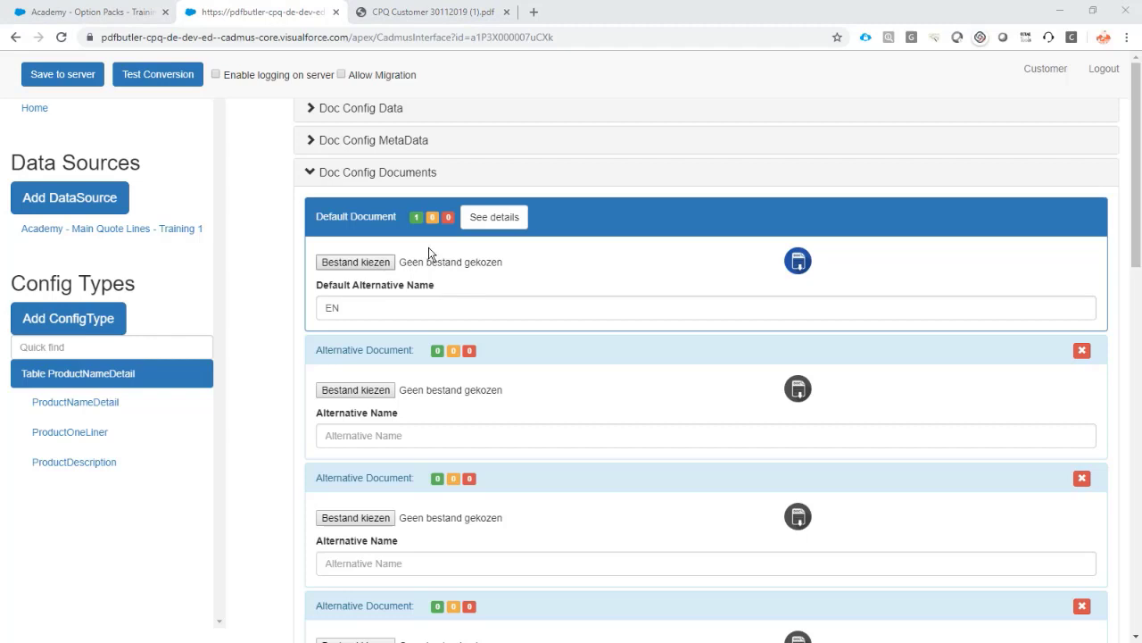
- Upload DEMO CPQ Lines - Empty.docx as the default document and save to server
{"action": "left_click", "coordinate": [428, 259]}
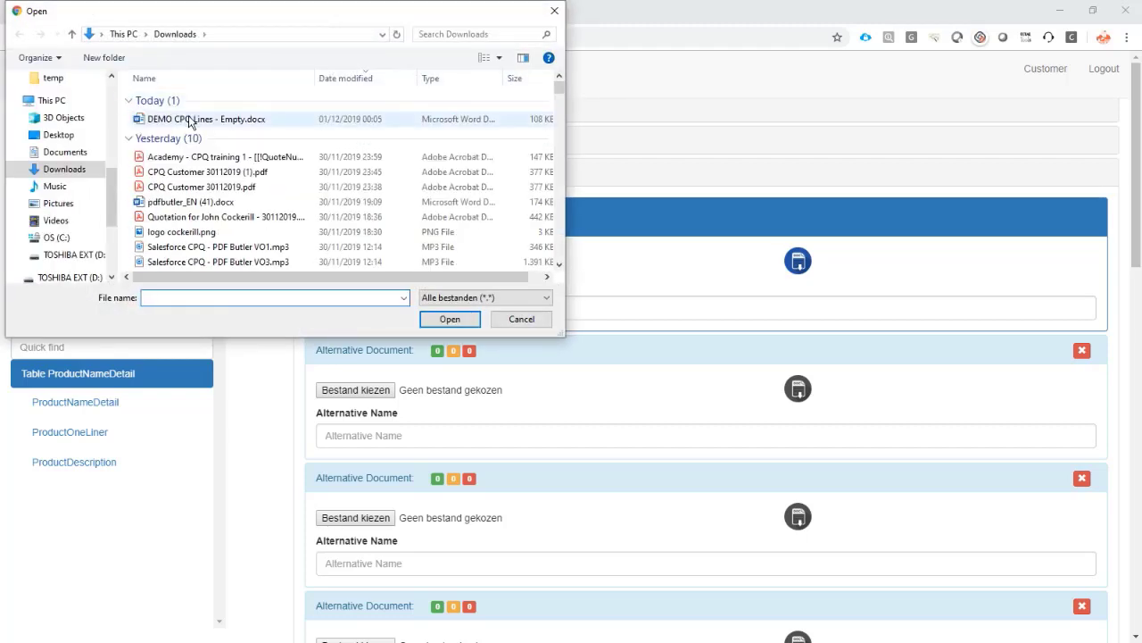
{"action": "double_click", "coordinate": [189, 119]}
{"action": "left_click", "coordinate": [63, 74]}
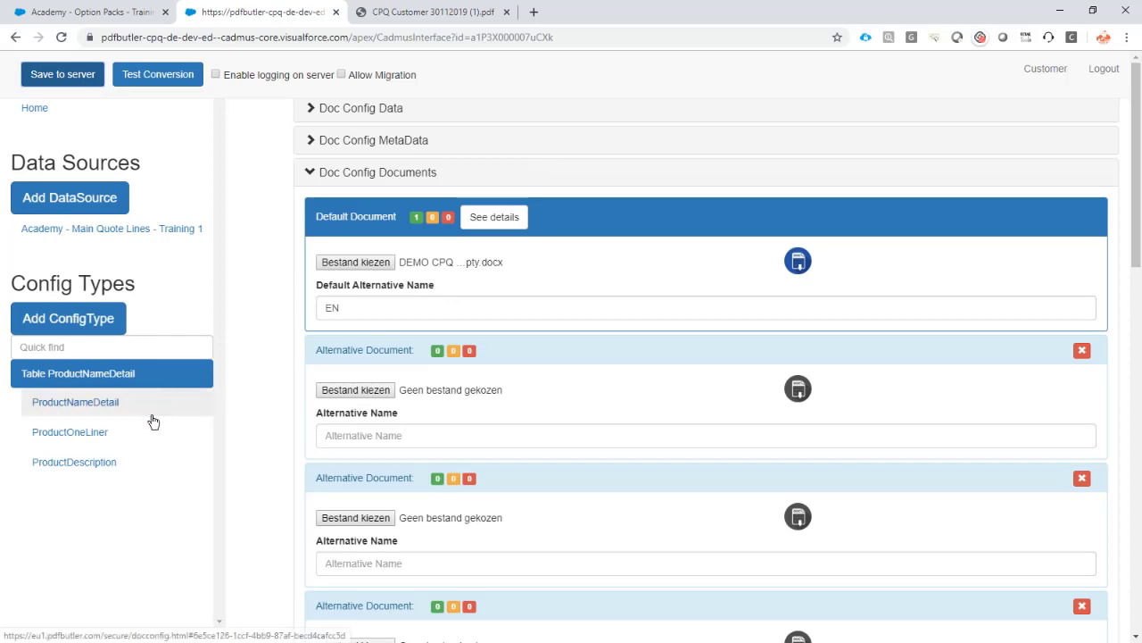
- Inspect the Table ProductNameDetail config types and select the Option pack row in Word
{"action": "left_click", "coordinate": [111, 402]}
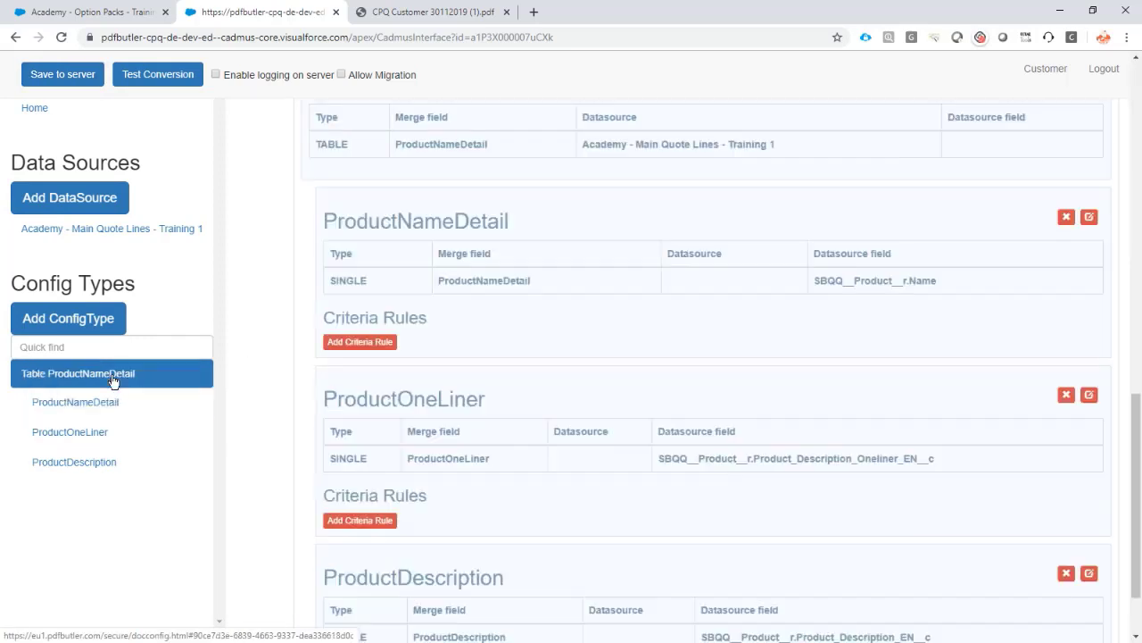
{"action": "scroll", "coordinate": [434, 332], "scroll_direction": "up", "scroll_amount": 1}
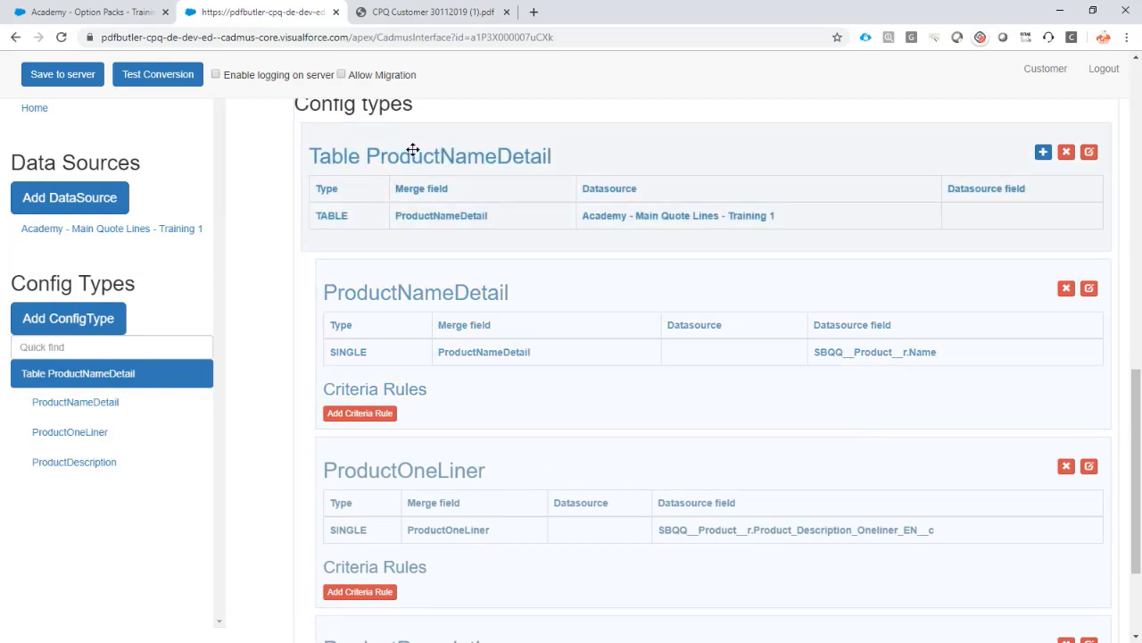
{"action": "key", "text": "alt+Tab"}
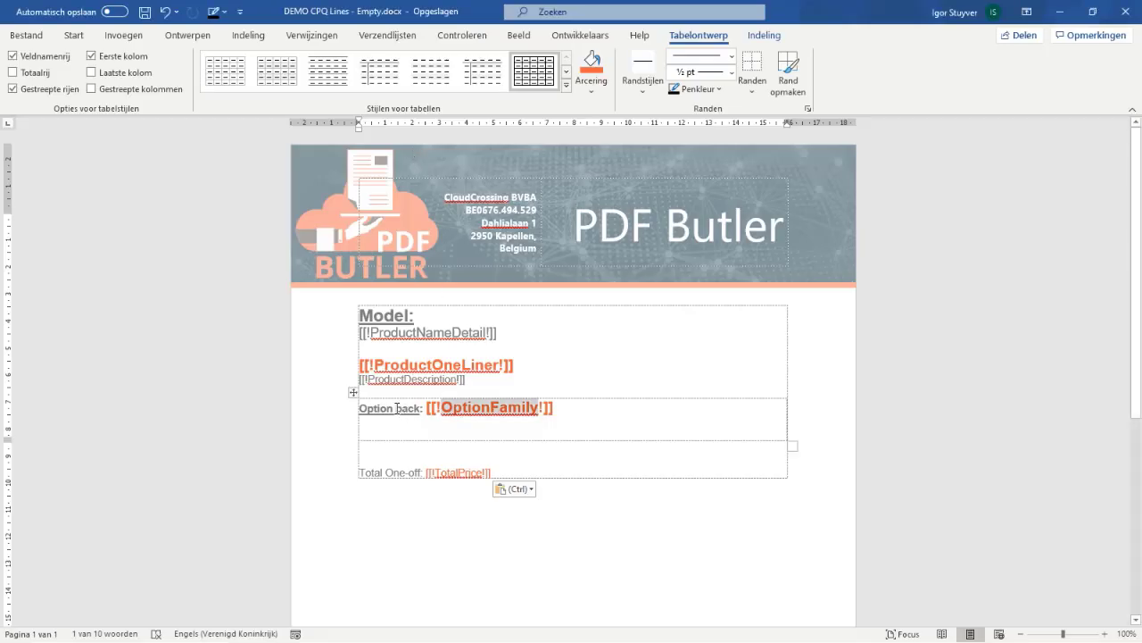
{"action": "left_click", "coordinate": [354, 409]}
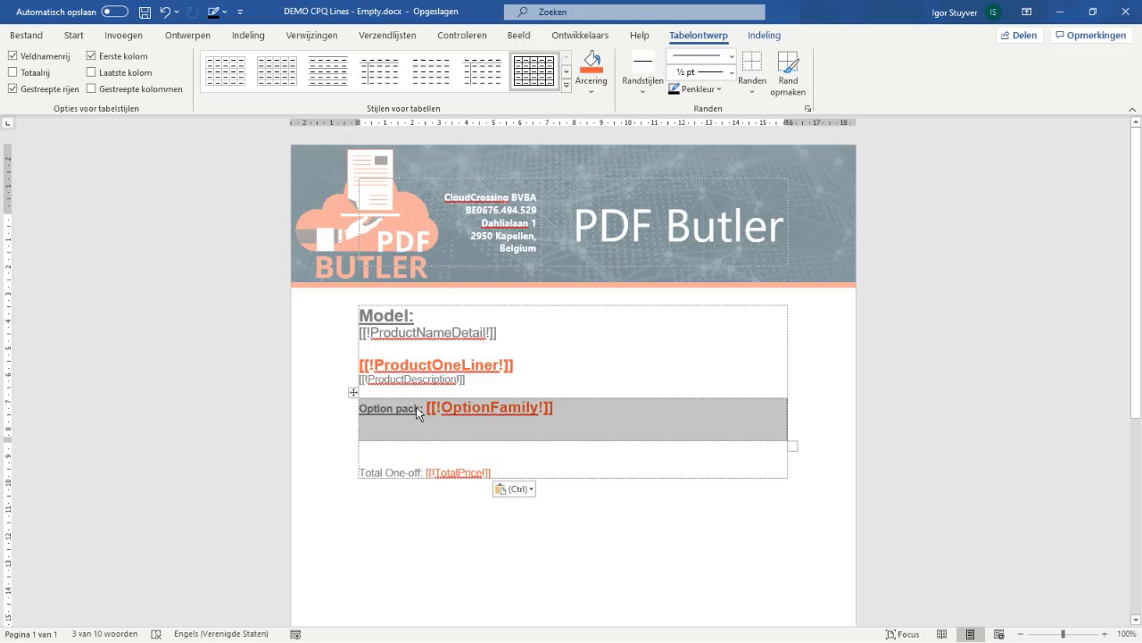
- Undo the accidental edit to the OptionFamily field in Word and return to Doc Config
{"action": "double_click", "coordinate": [489, 409]}
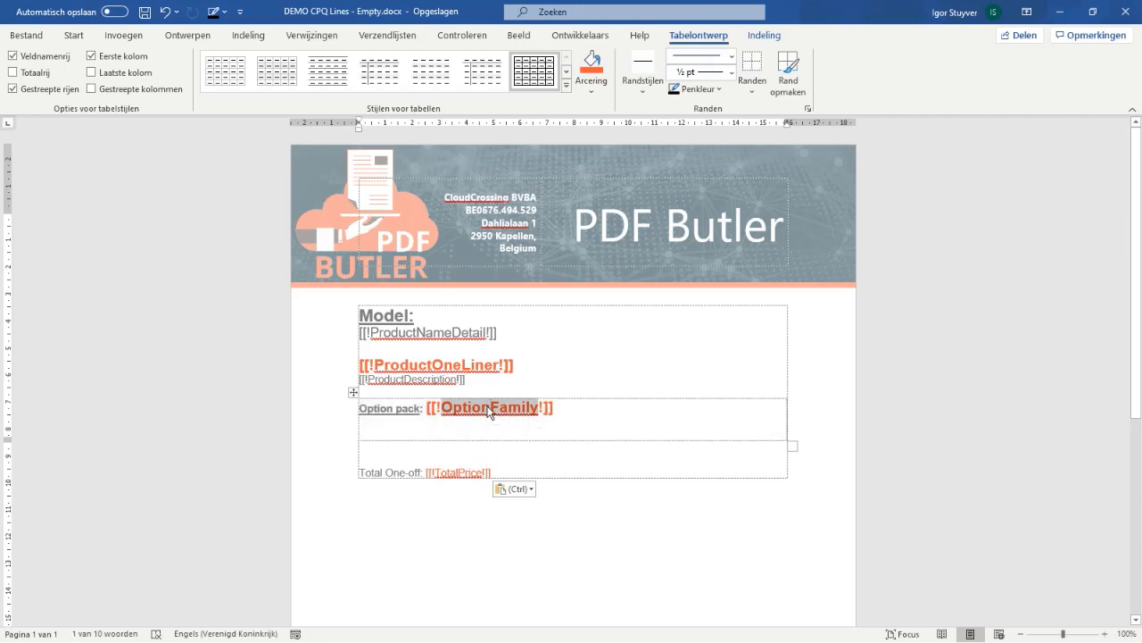
{"action": "key", "text": "ctrl+z"}
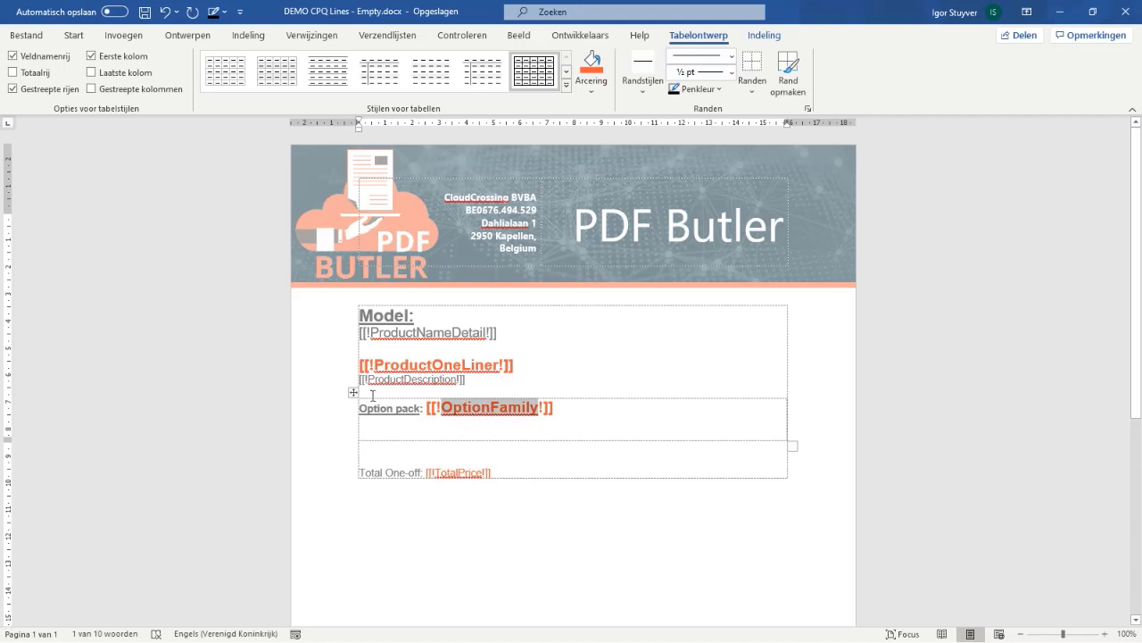
{"action": "left_click", "coordinate": [375, 311]}
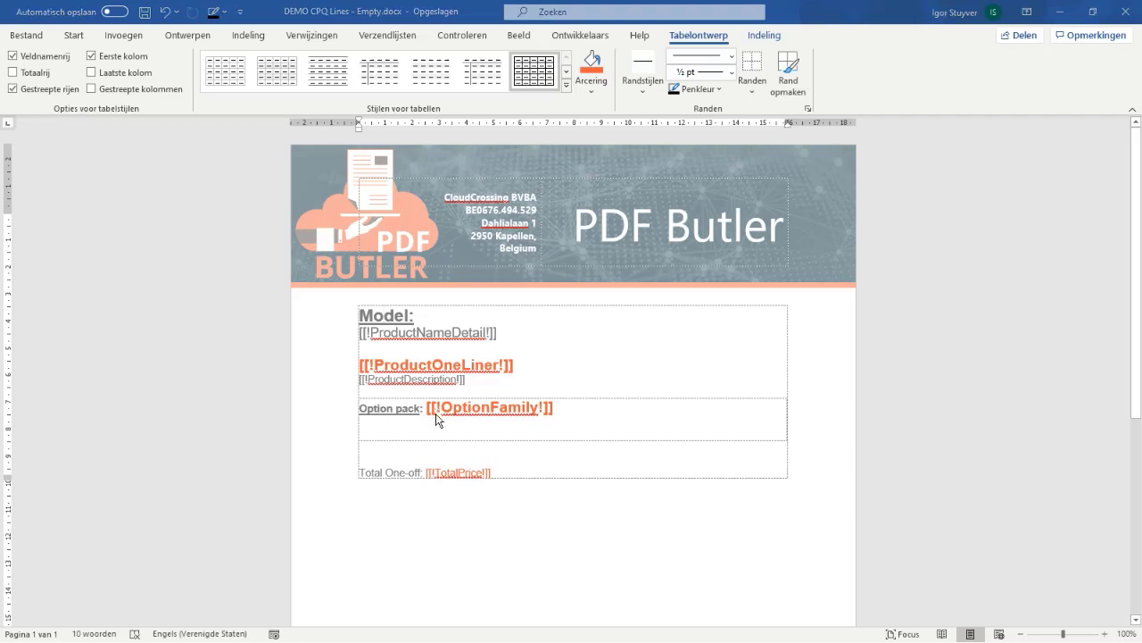
{"action": "key", "text": "alt+Tab"}
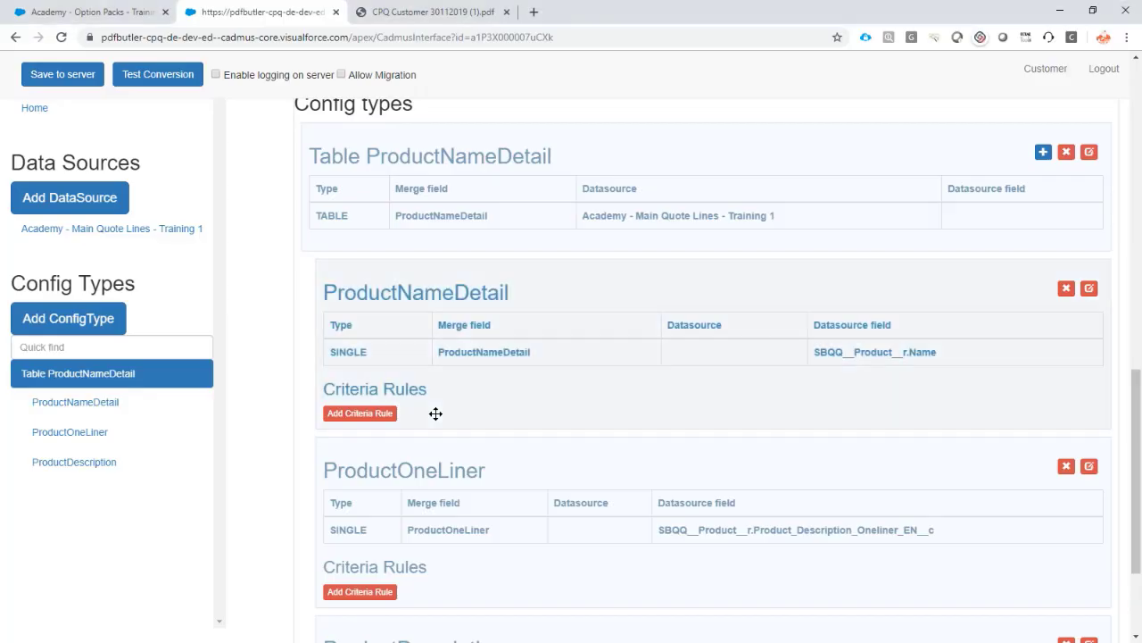
- Draft a TABLE config type named 'Table OptionFamily' under Table ProductNameDetail
{"action": "left_click", "coordinate": [1043, 154]}
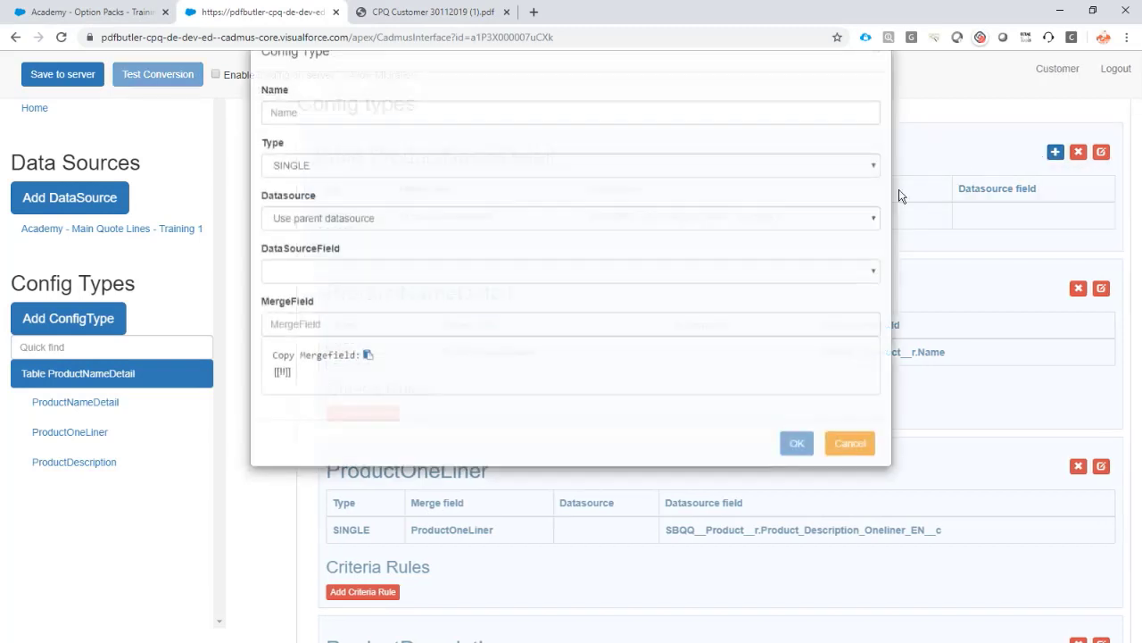
{"action": "left_click", "coordinate": [347, 150]}
{"action": "type", "text": "OptionFamily"}
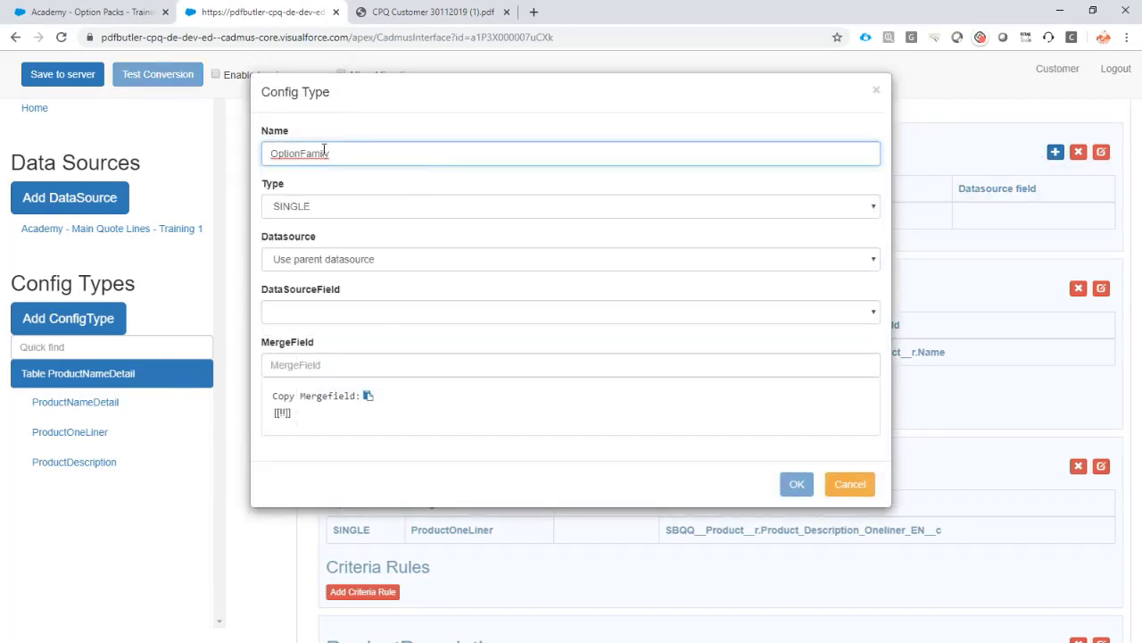
{"action": "left_click", "coordinate": [272, 153]}
{"action": "type", "text": "Table"}
{"action": "left_click", "coordinate": [327, 208]}
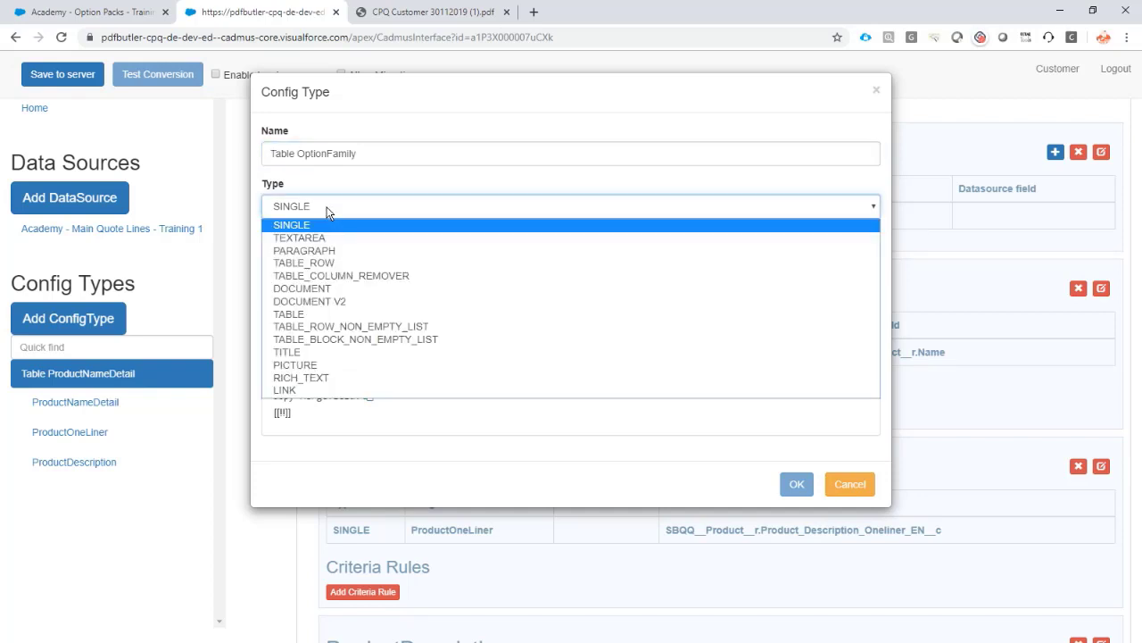
{"action": "left_click", "coordinate": [332, 313]}
- Discard the draft after checking its data source list and bring up the data source picker
{"action": "left_click", "coordinate": [339, 260]}
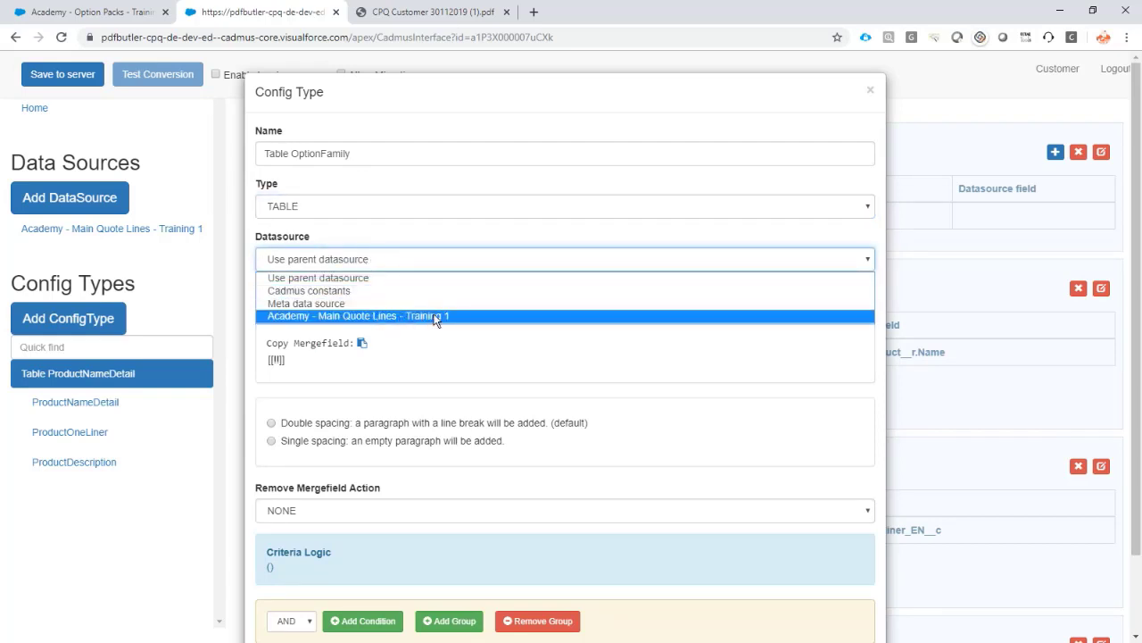
{"action": "scroll", "coordinate": [803, 535], "scroll_direction": "down", "scroll_amount": 1}
{"action": "left_click", "coordinate": [843, 597]}
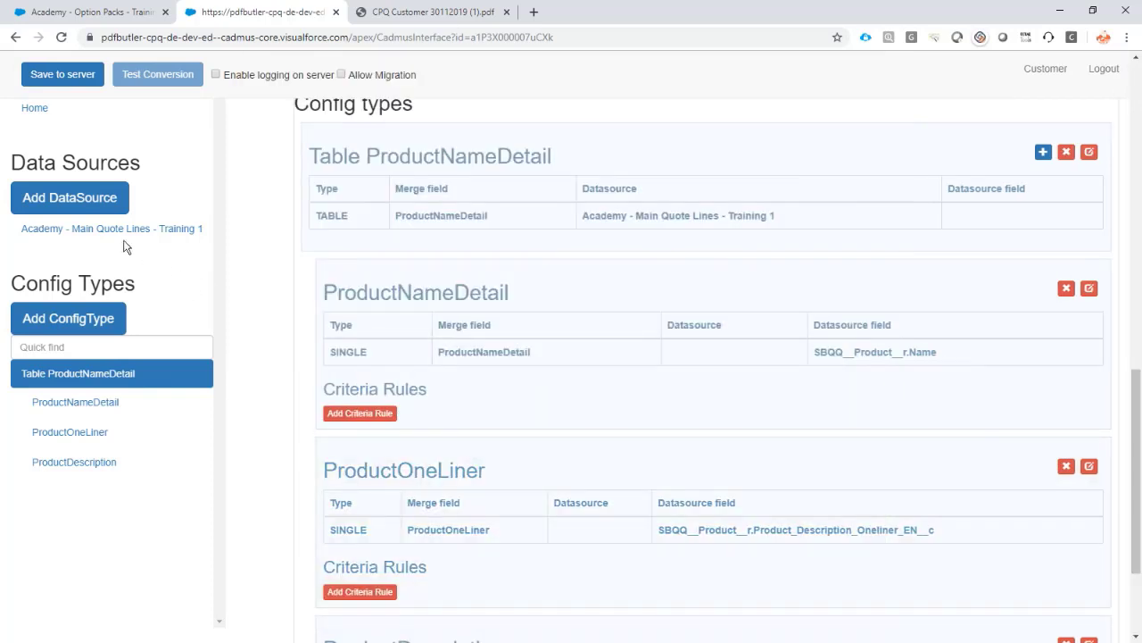
{"action": "left_click", "coordinate": [94, 207]}
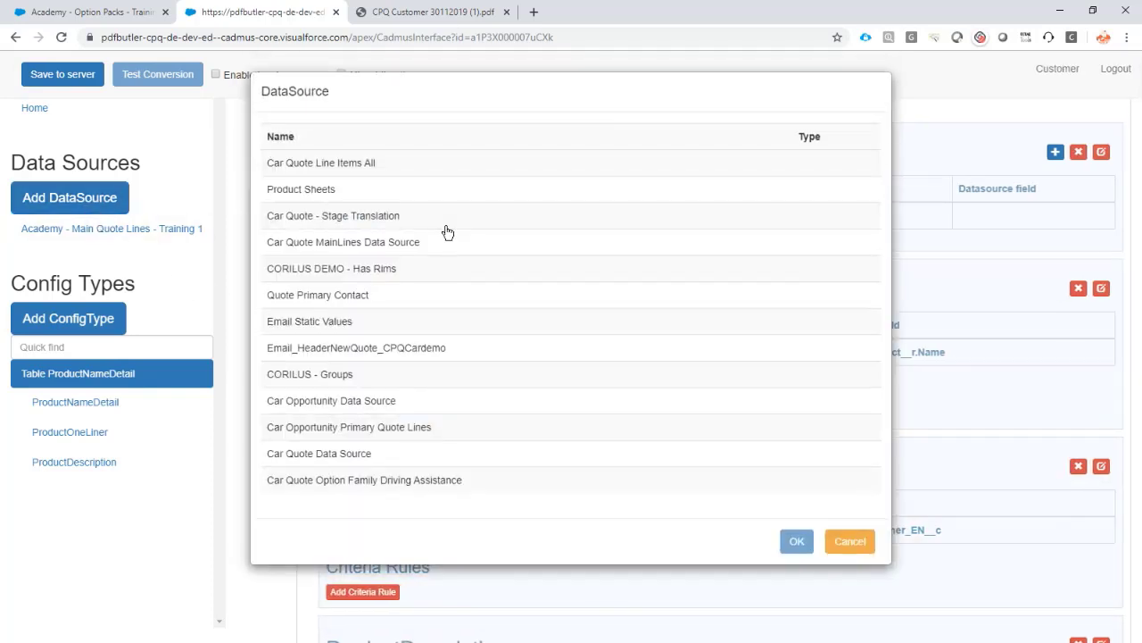
- Add Academy - Option Packs - Training 1 as a child data source under Main Quote Lines
{"action": "left_click", "coordinate": [851, 542]}
{"action": "left_click", "coordinate": [114, 229]}
{"action": "scroll", "coordinate": [649, 259], "scroll_direction": "up", "scroll_amount": 2}
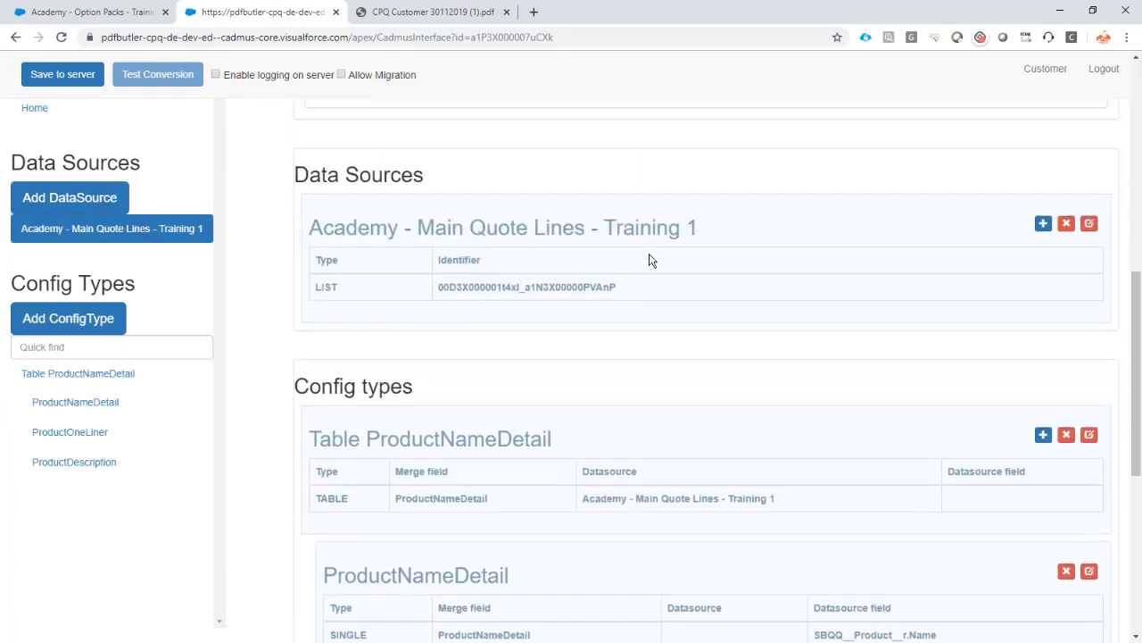
{"action": "left_click", "coordinate": [1049, 298]}
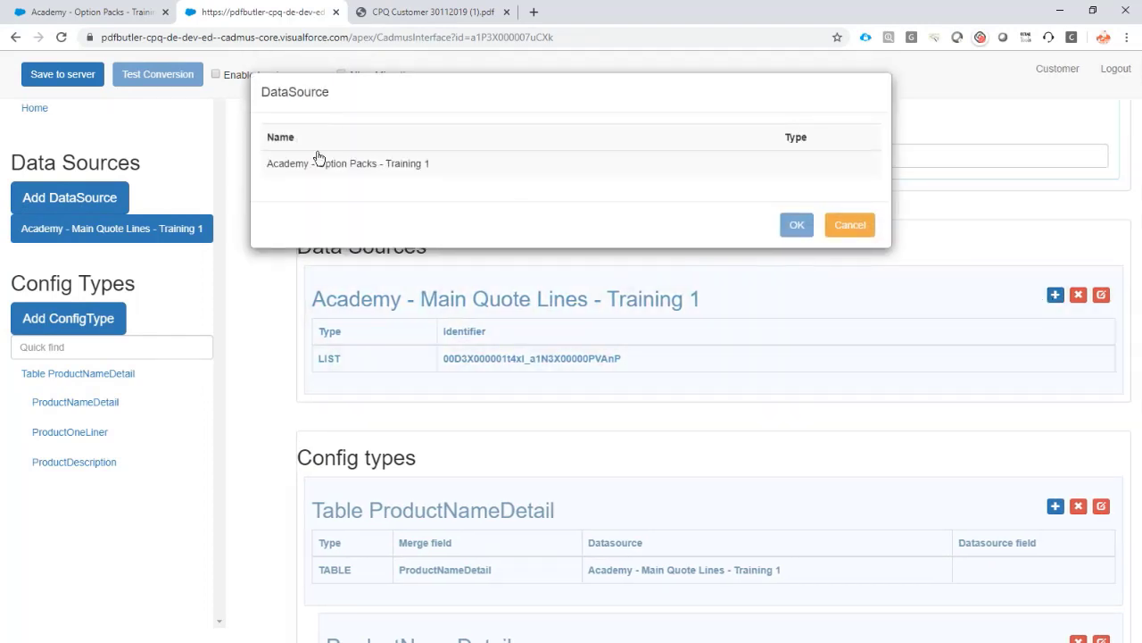
{"action": "left_click", "coordinate": [331, 168]}
{"action": "scroll", "coordinate": [414, 469], "scroll_direction": "down", "scroll_amount": 1}
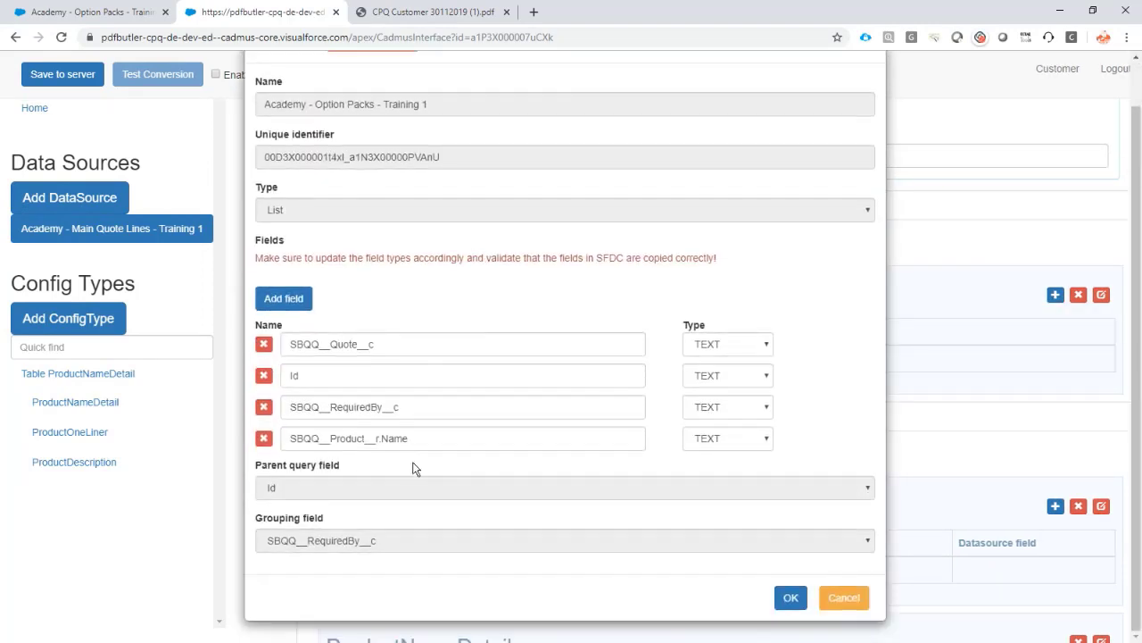
{"action": "left_click", "coordinate": [791, 597]}
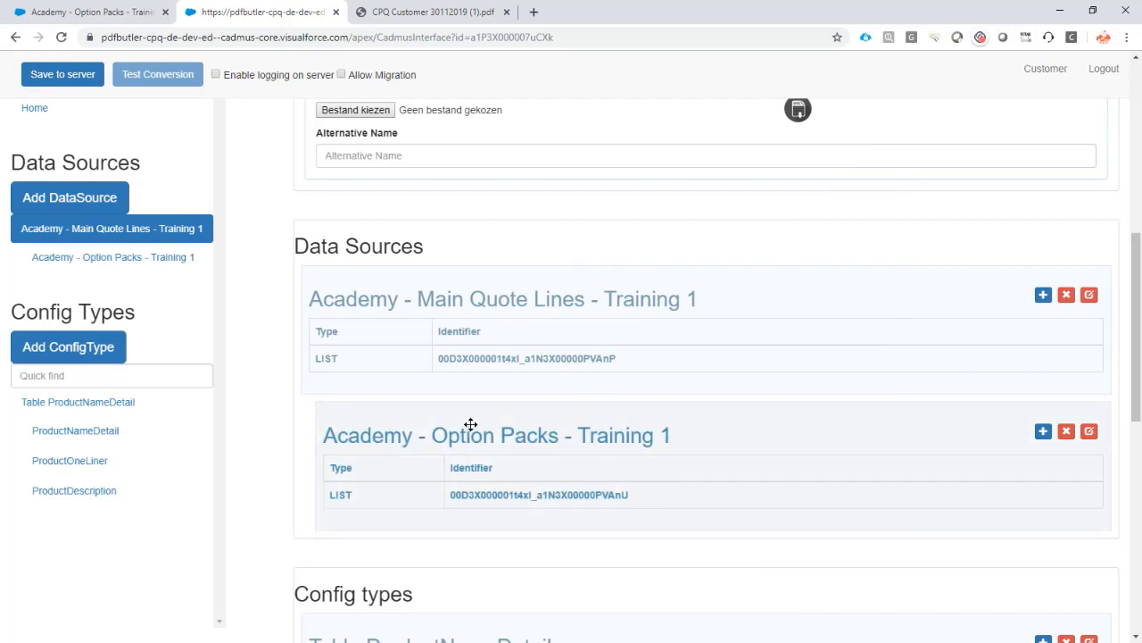
{"action": "left_click", "coordinate": [119, 402]}
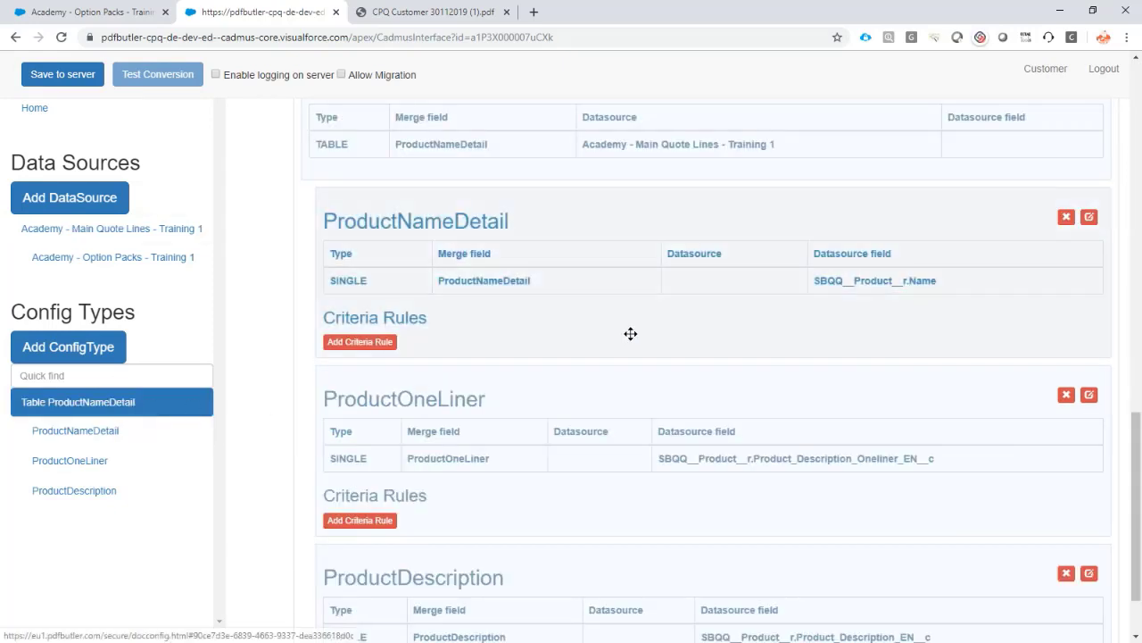
- Create 'Table OptionFamily': TABLE type, Option Packs data source, merge field OptionFamily, single spacing
{"action": "left_click", "coordinate": [1042, 152]}
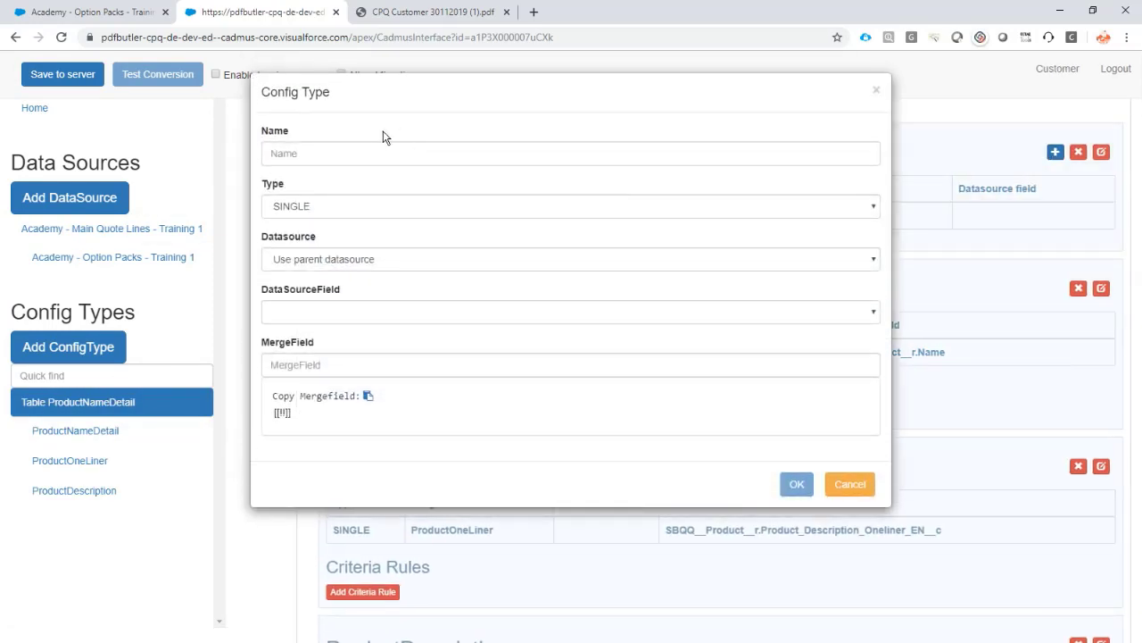
{"action": "left_click", "coordinate": [367, 151]}
{"action": "type", "text": "ble"}
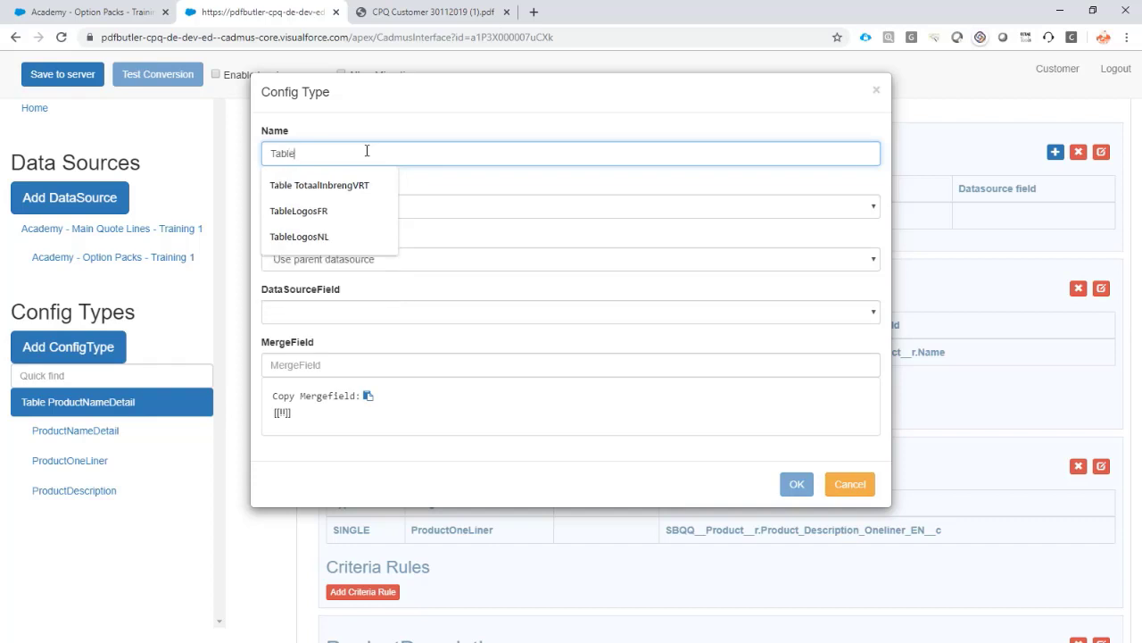
{"action": "type", "text": " OptionFamily"}
{"action": "left_click", "coordinate": [337, 214]}
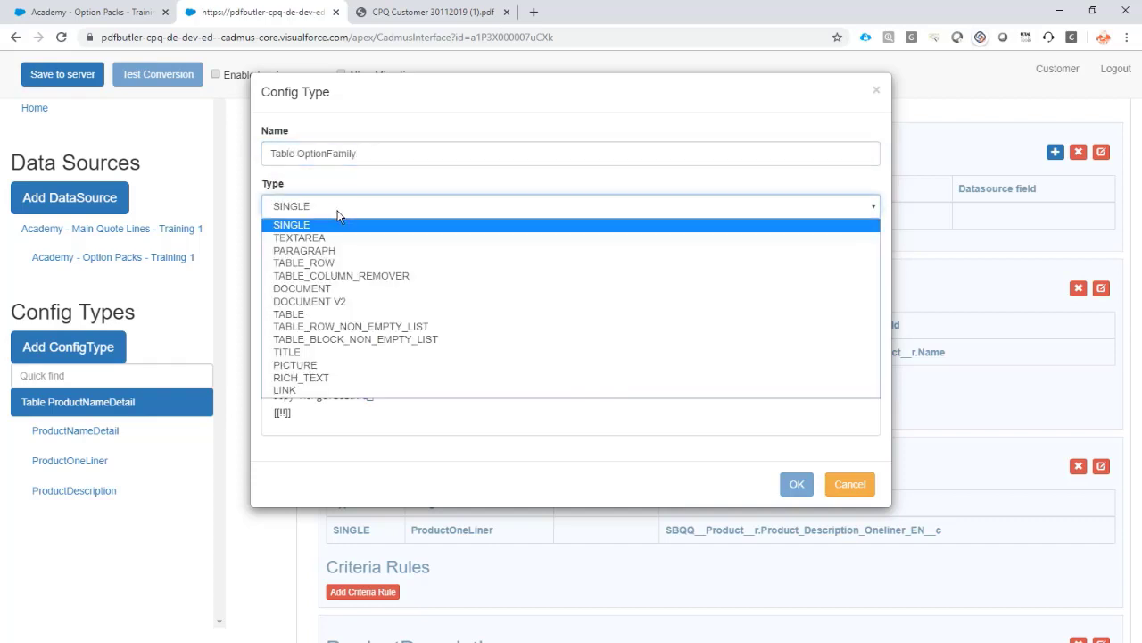
{"action": "left_click", "coordinate": [330, 313]}
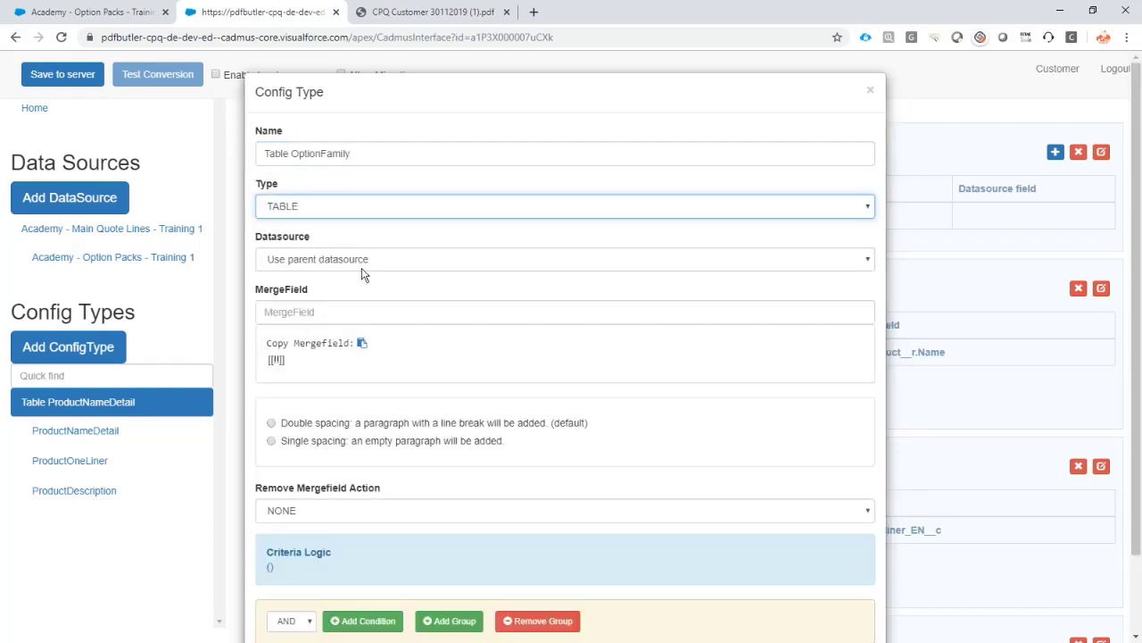
{"action": "left_click", "coordinate": [362, 266]}
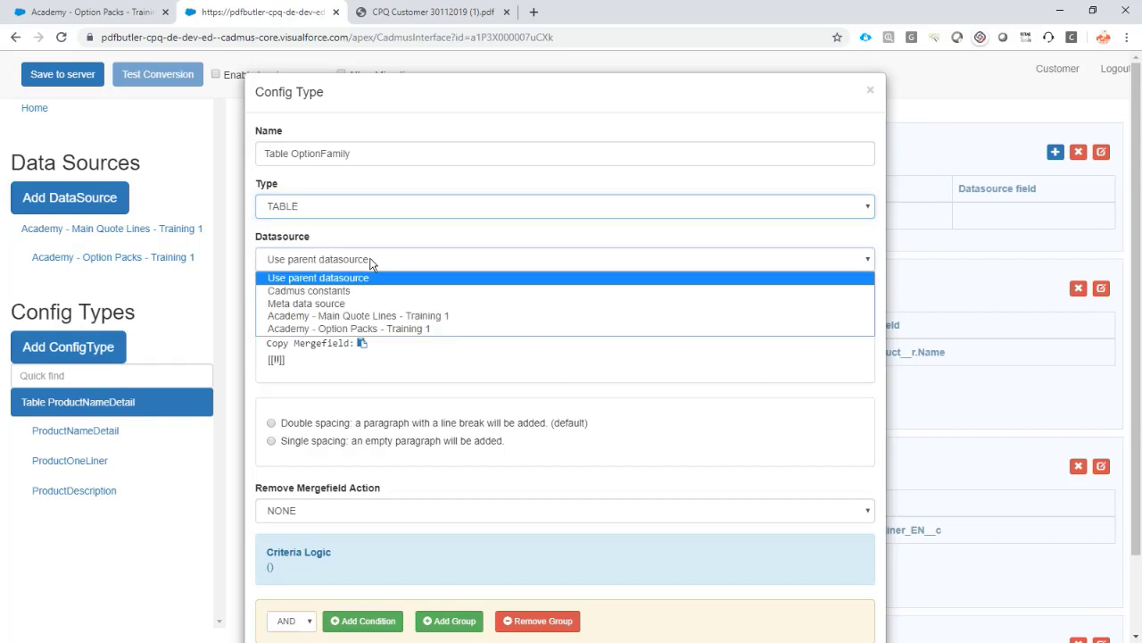
{"action": "left_click", "coordinate": [467, 328]}
{"action": "left_click", "coordinate": [383, 311]}
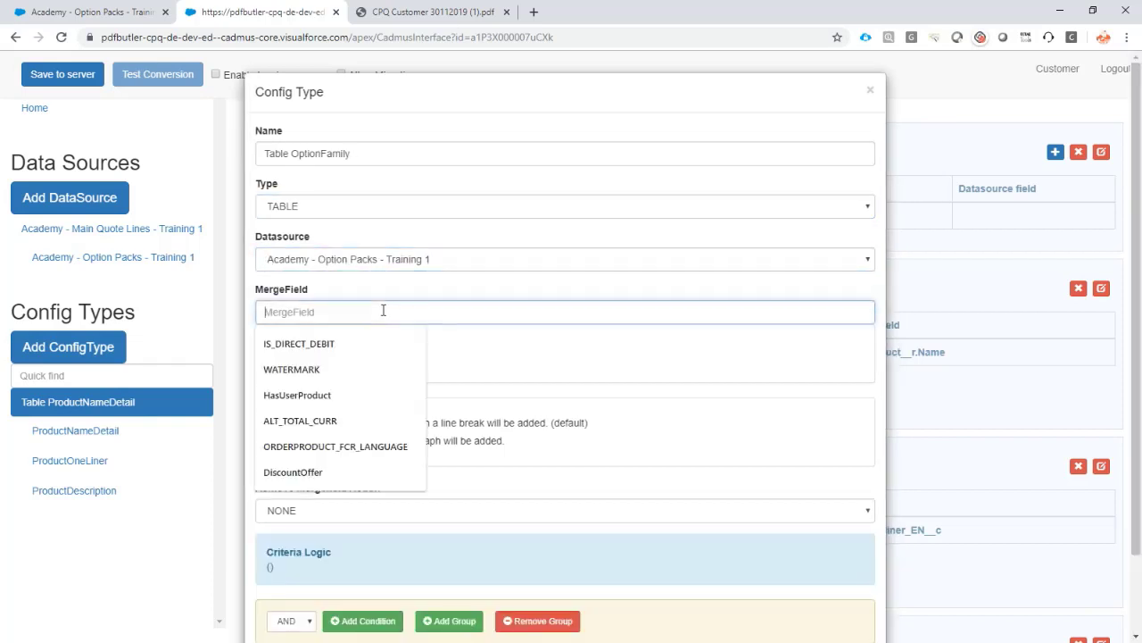
{"action": "type", "text": "OptionFamily"}
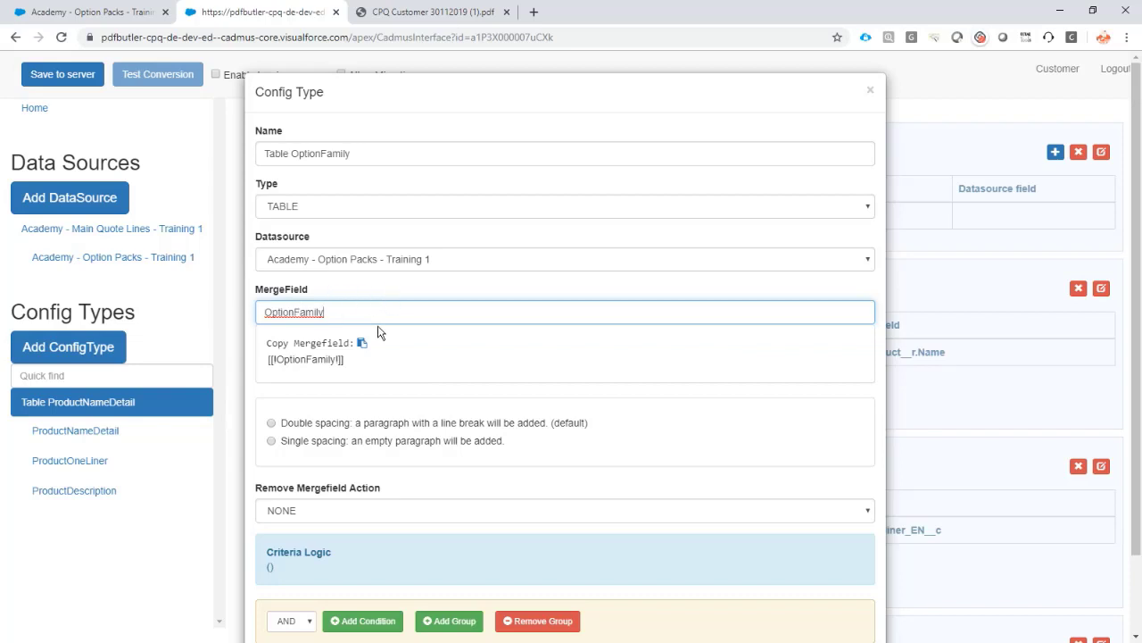
{"action": "scroll", "coordinate": [375, 332], "scroll_direction": "down", "scroll_amount": 2}
{"action": "left_click", "coordinate": [301, 371]}
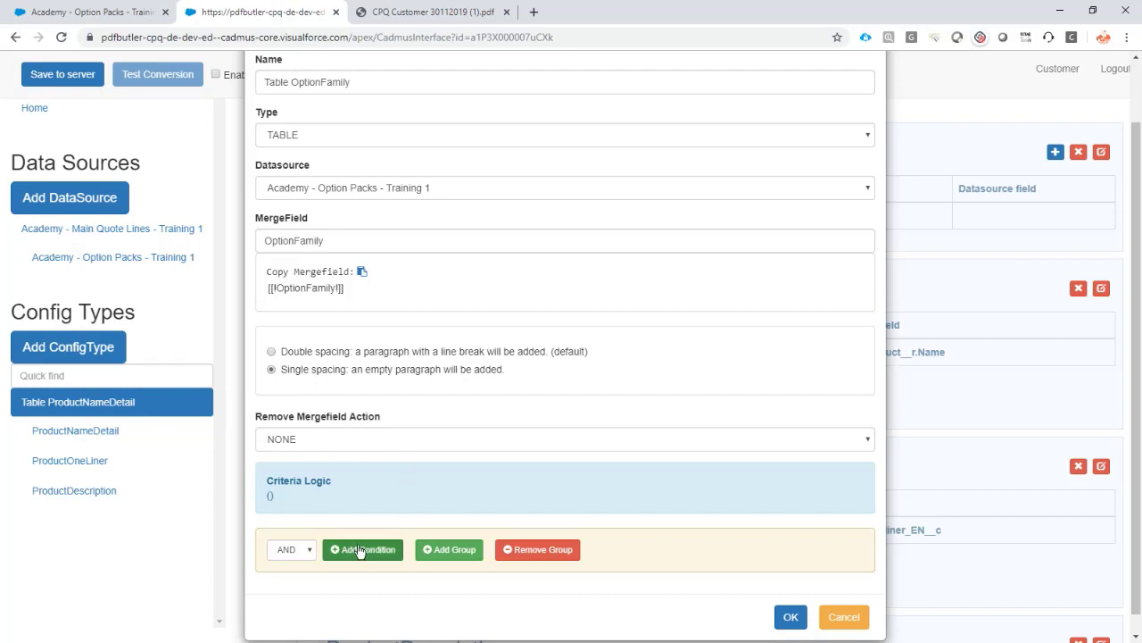
{"action": "left_click", "coordinate": [789, 622]}
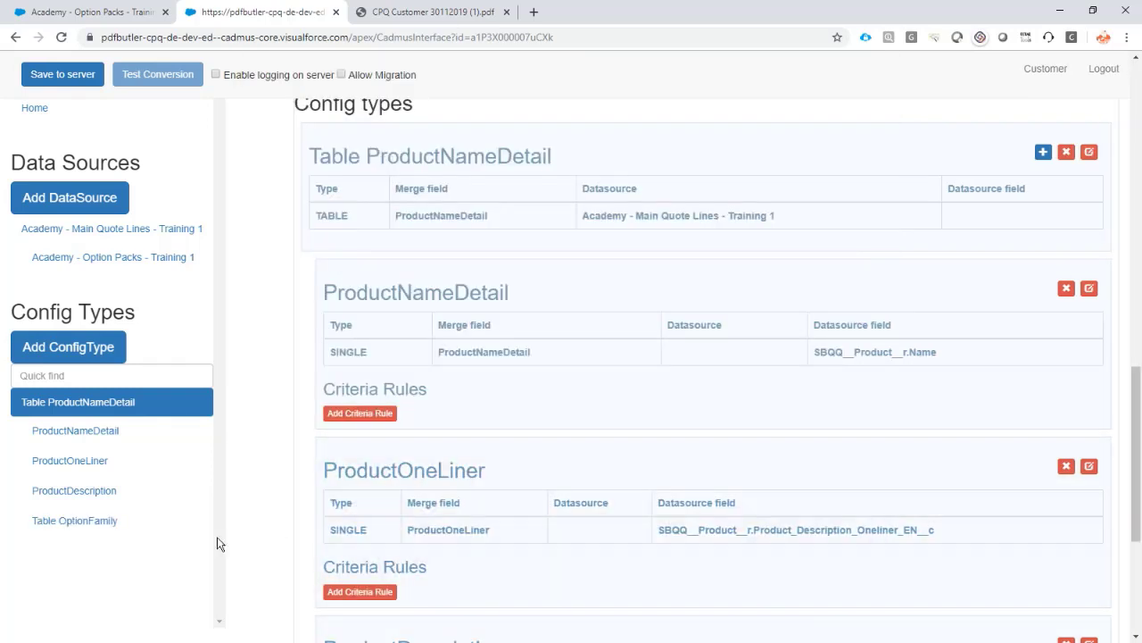
- Copy the OptionFamily placeholder name from the Word template
{"action": "left_click", "coordinate": [102, 527]}
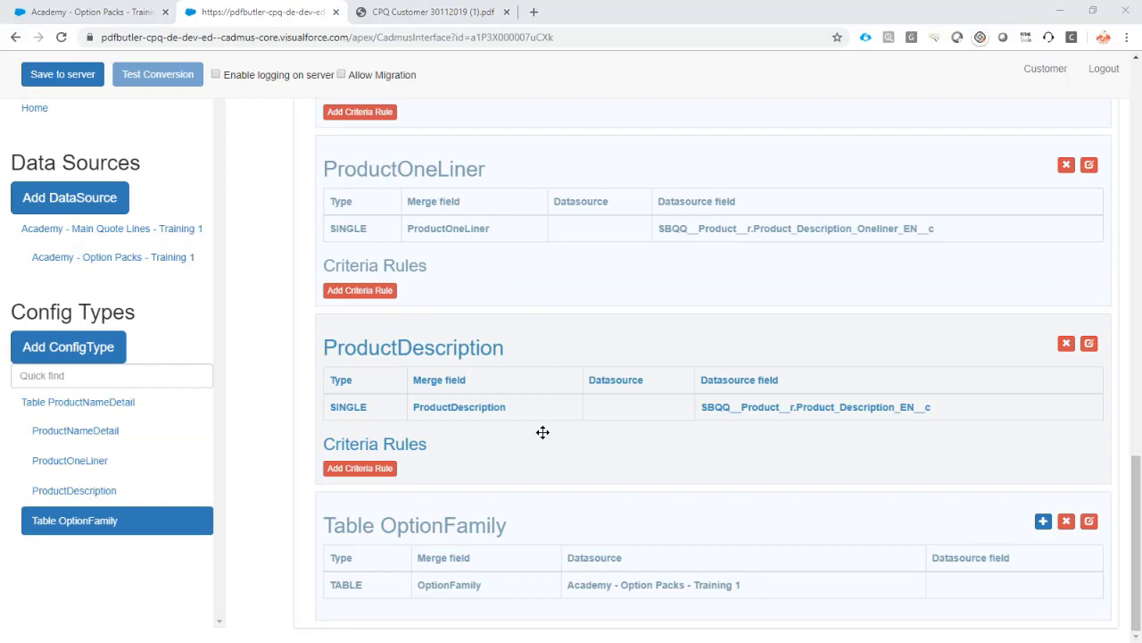
{"action": "key", "text": "alt+Tab"}
{"action": "double_click", "coordinate": [484, 406]}
{"action": "key", "text": "ctrl+c"}
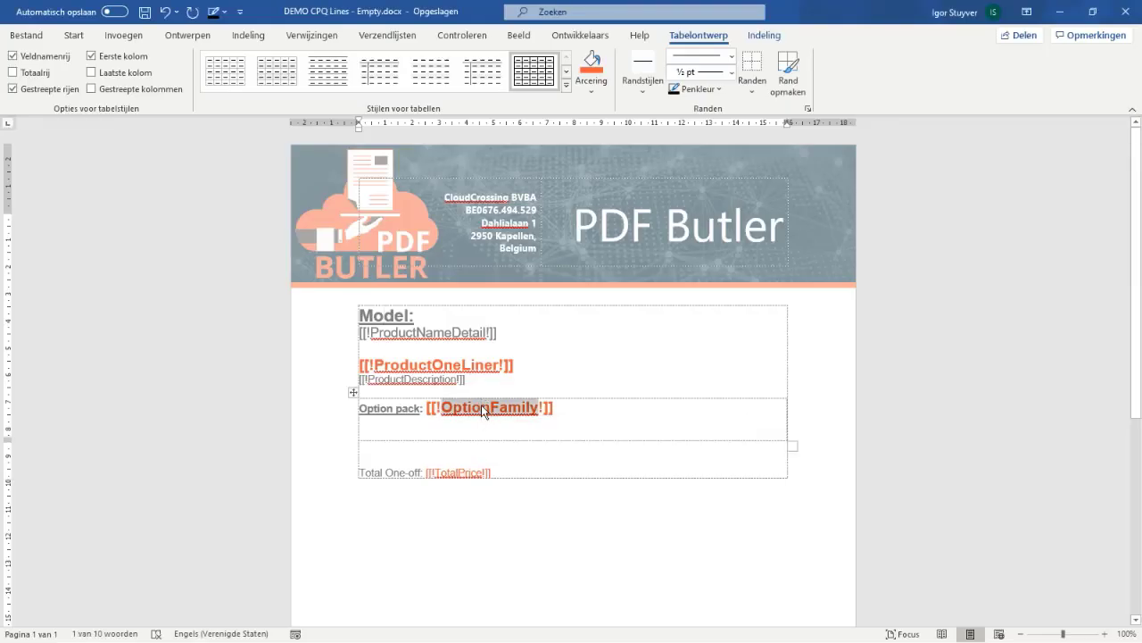
{"action": "key", "text": "alt+Tab"}
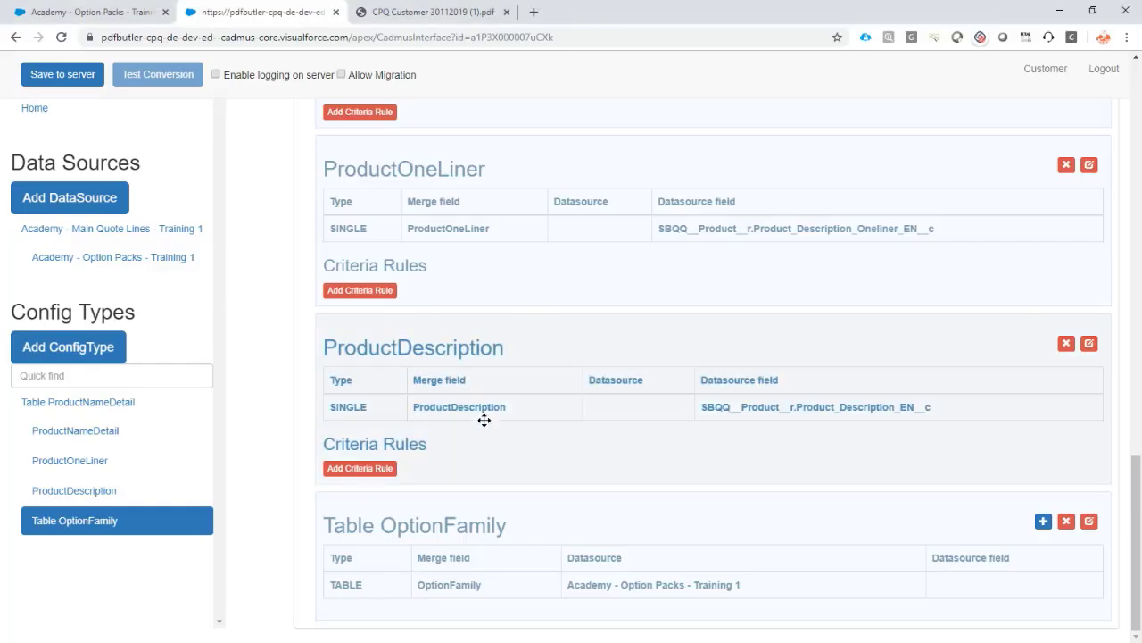
- Add an OptionFamily field mapped to SBQQ__Product__r.Name under Table OptionFamily and save to server
{"action": "left_click", "coordinate": [1043, 521]}
{"action": "left_click", "coordinate": [324, 161]}
{"action": "key", "text": "ctrl+v"}
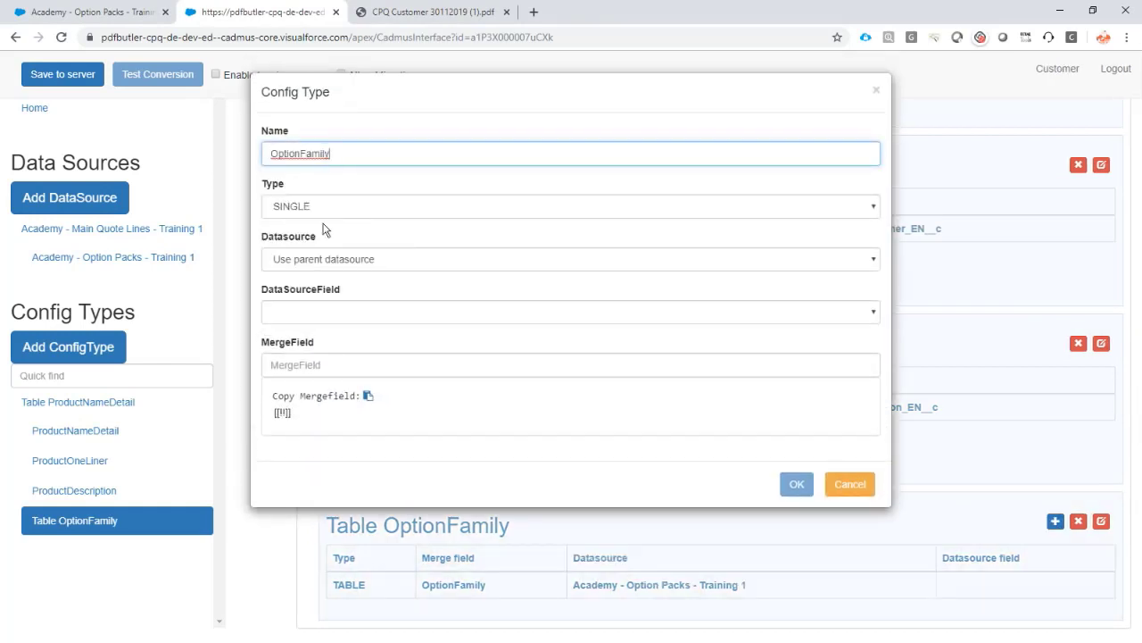
{"action": "left_click", "coordinate": [320, 314]}
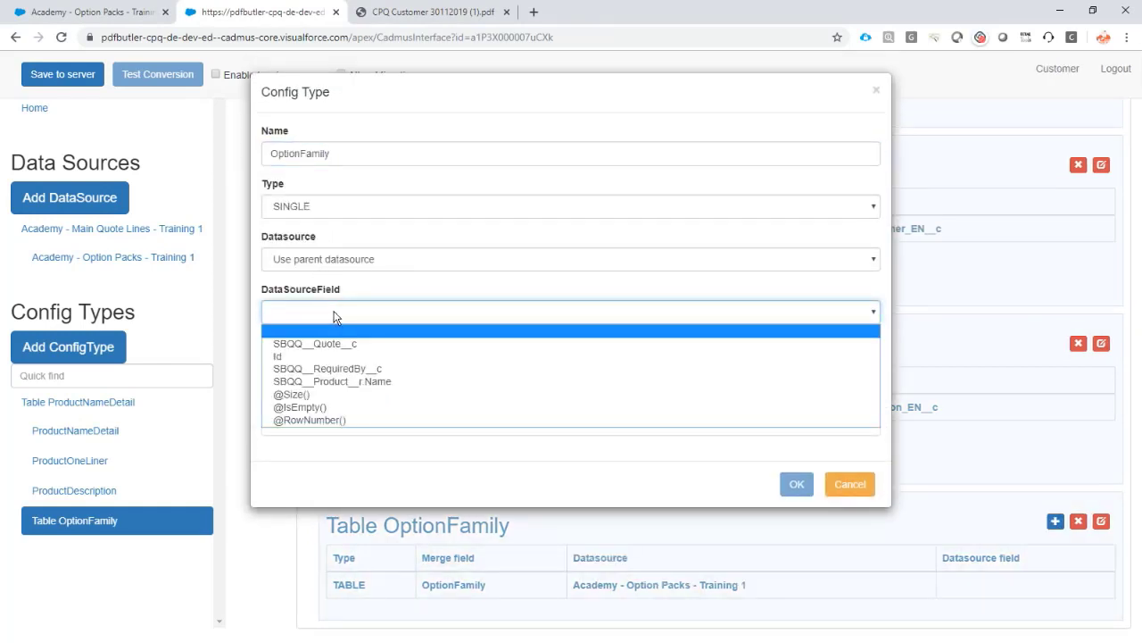
{"action": "left_click", "coordinate": [408, 382]}
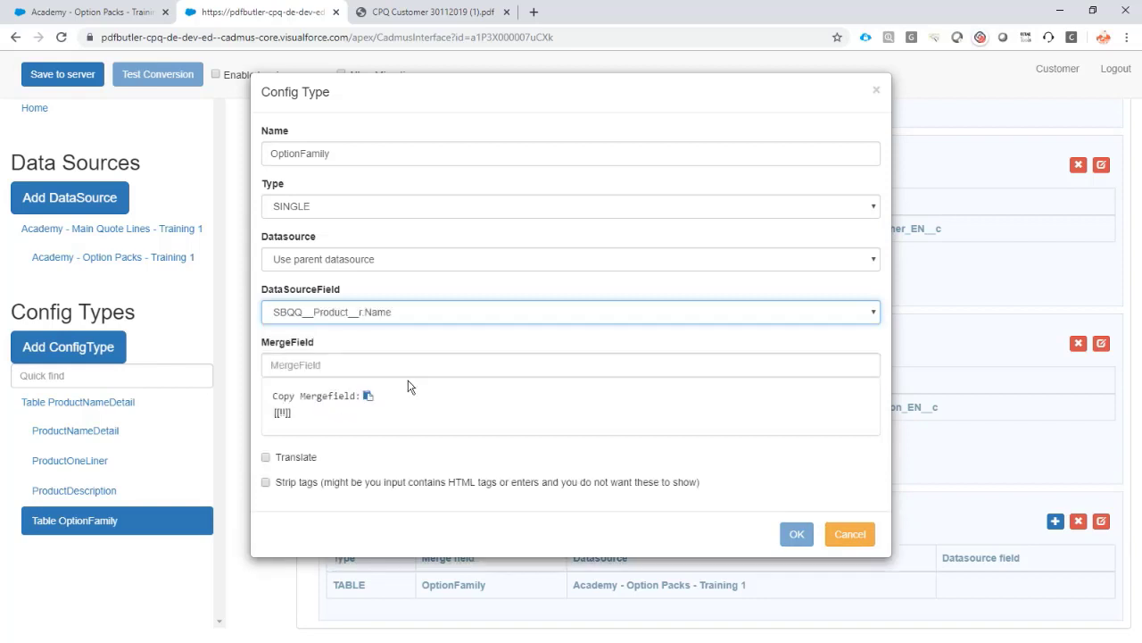
{"action": "left_click", "coordinate": [340, 357]}
{"action": "key", "text": "ctrl+v"}
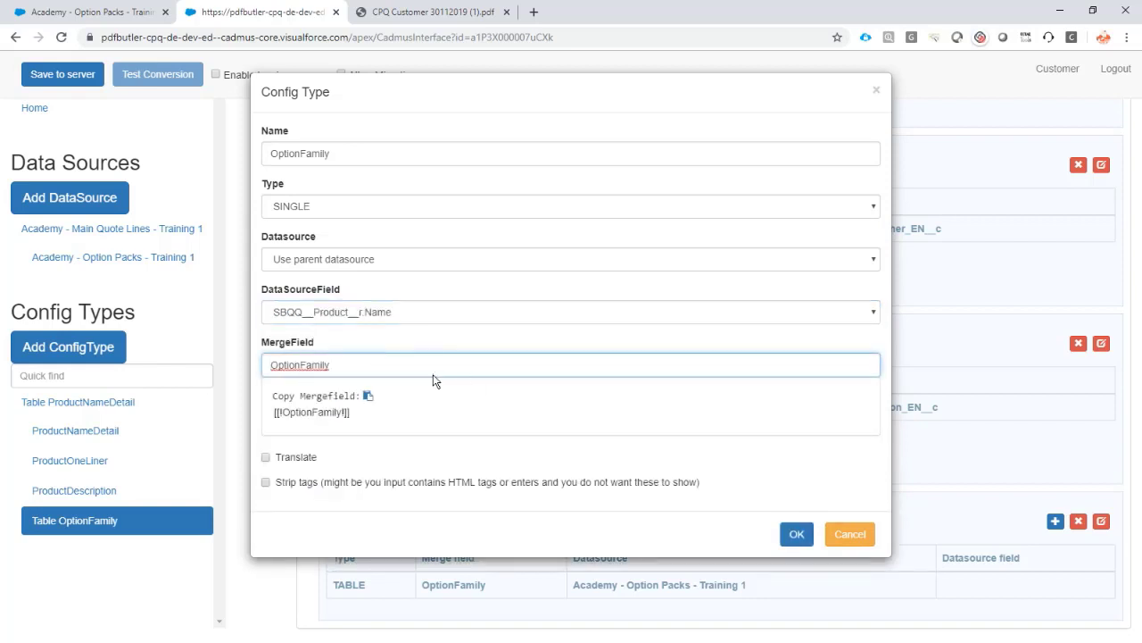
{"action": "left_click", "coordinate": [797, 534]}
{"action": "left_click", "coordinate": [73, 76]}
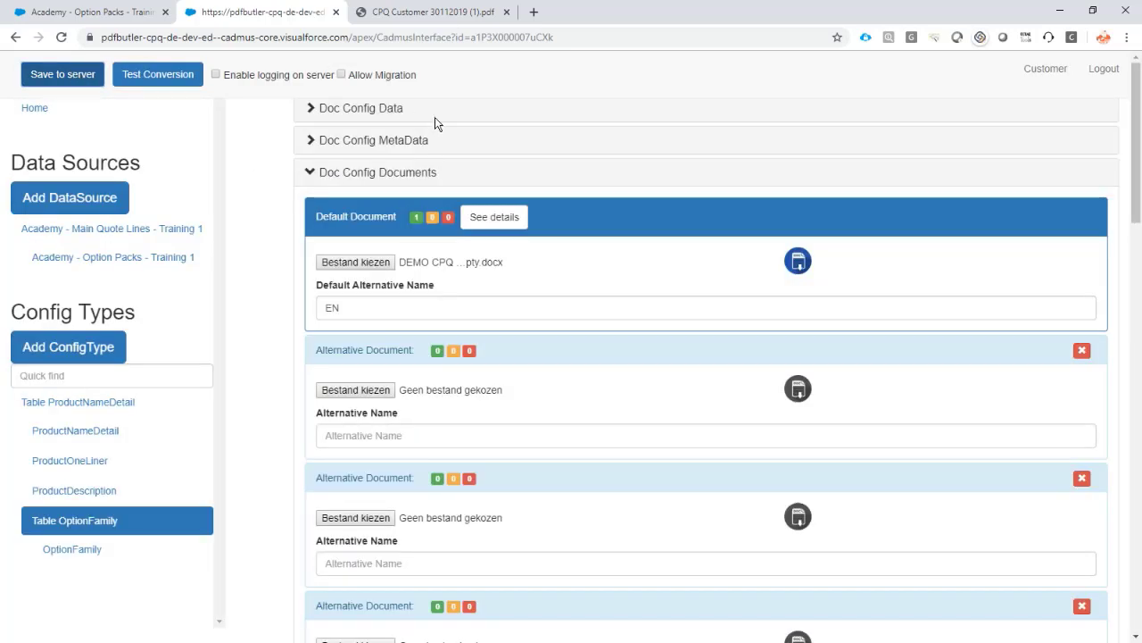
- From the first Salesforce tab, open quote Q-00006 in a separate browser tab
{"action": "left_click", "coordinate": [96, 14]}
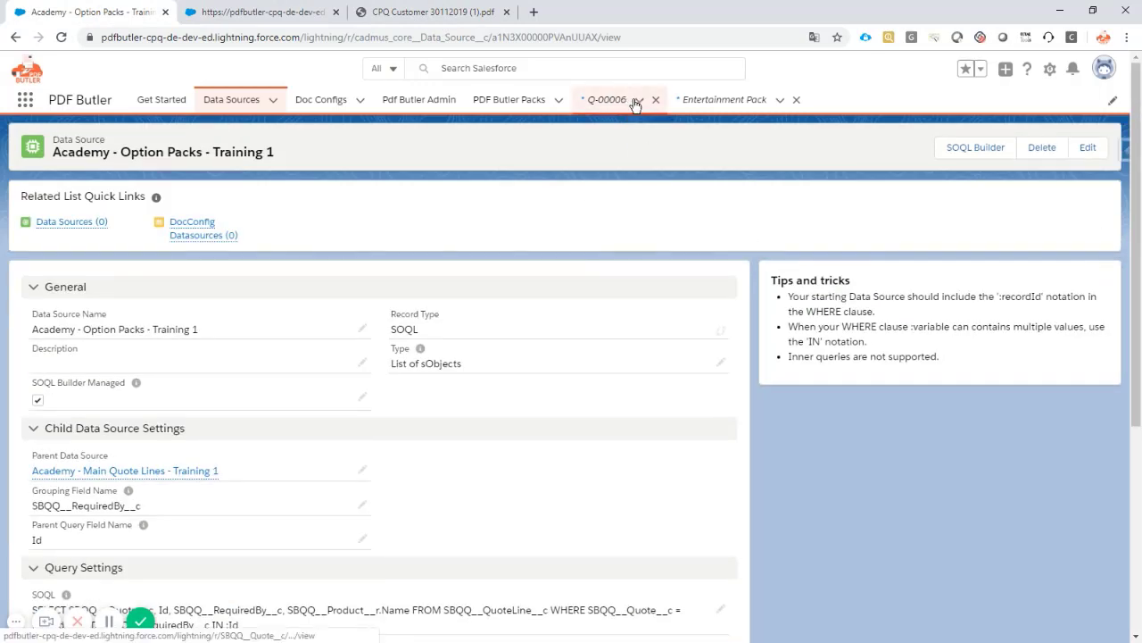
{"action": "right_click", "coordinate": [606, 105]}
{"action": "left_click", "coordinate": [635, 114]}
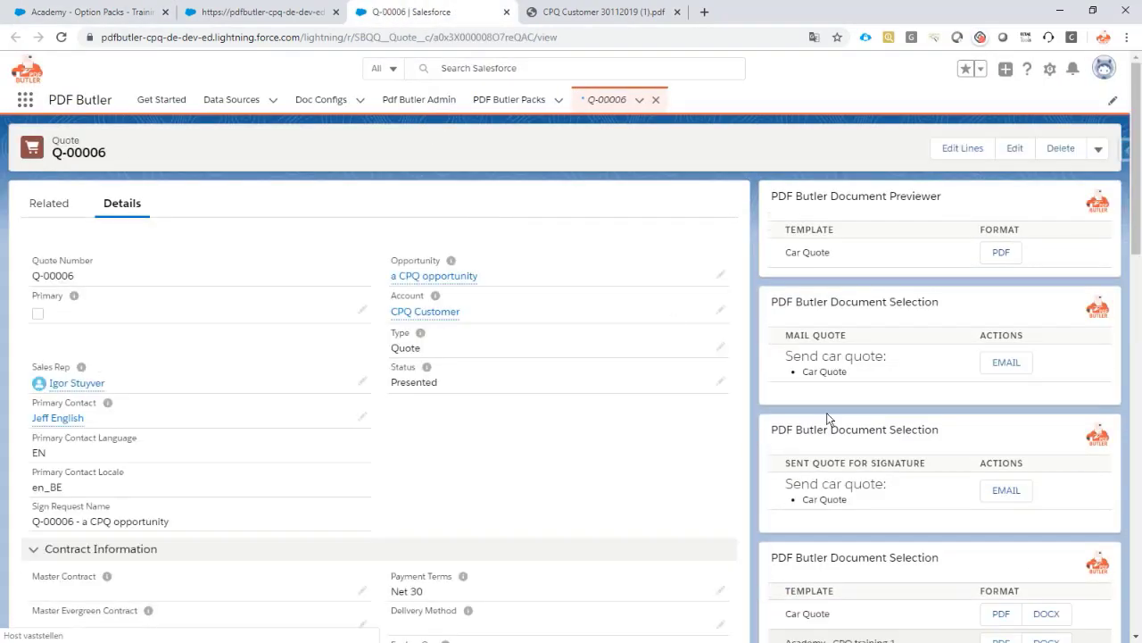
{"action": "scroll", "coordinate": [838, 408], "scroll_direction": "down", "scroll_amount": 1}
- Generate the PDF preview from the Academy - CPQ training 1 template
{"action": "left_click", "coordinate": [1000, 571]}
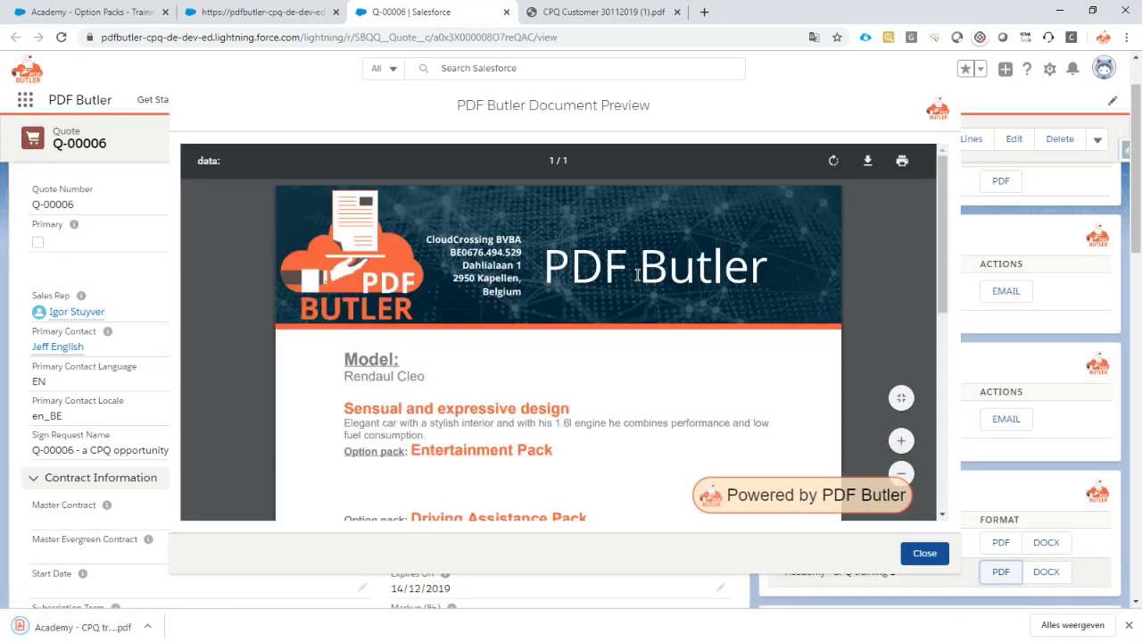
{"action": "scroll", "coordinate": [640, 273], "scroll_direction": "down", "scroll_amount": 3}
{"action": "scroll", "coordinate": [637, 273], "scroll_direction": "up", "scroll_amount": 1}
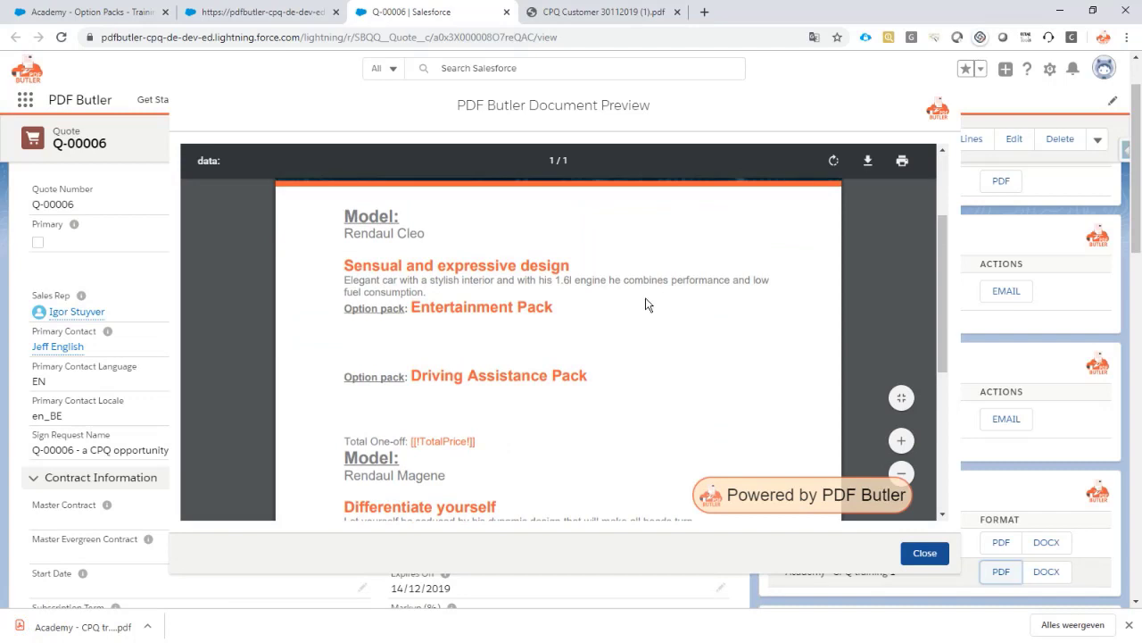
{"action": "scroll", "coordinate": [645, 303], "scroll_direction": "up", "scroll_amount": 1}
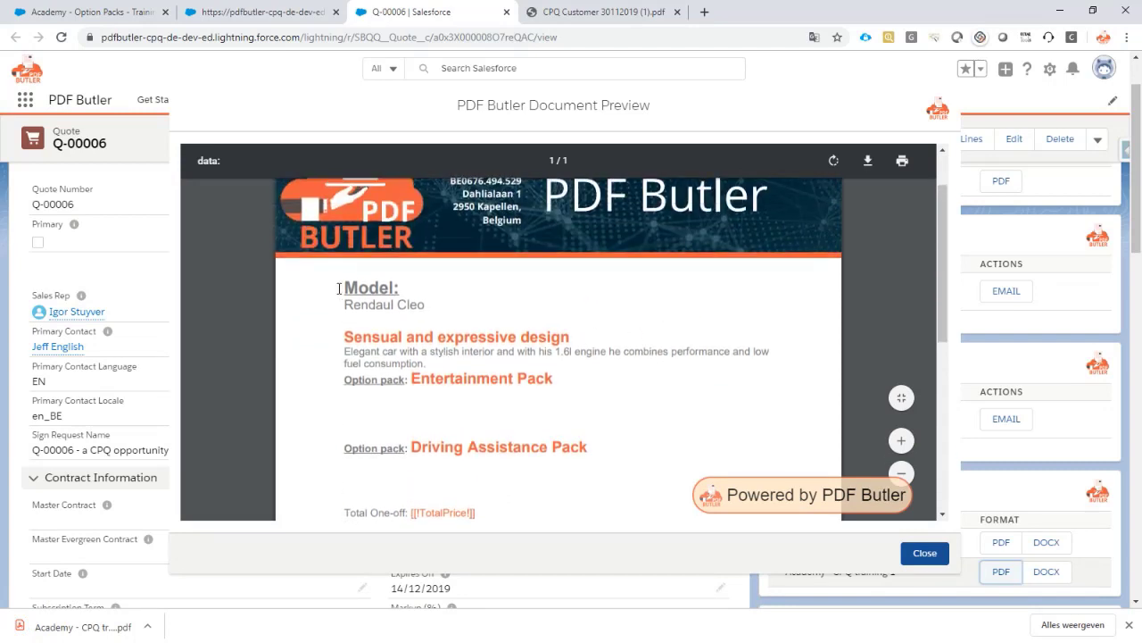
- Check each car's listed option packs, such as Entertainment Pack and Driving Assistance Pack
{"action": "left_click_drag", "start_coordinate": [339, 287], "coordinate": [596, 457]}
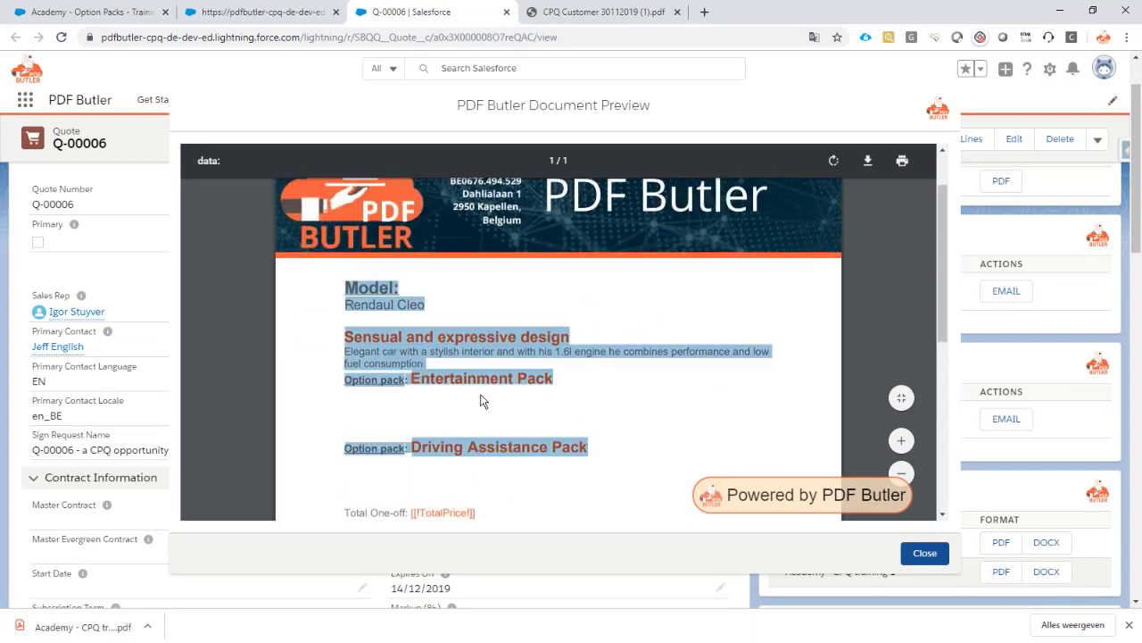
{"action": "scroll", "coordinate": [445, 406], "scroll_direction": "down", "scroll_amount": 1}
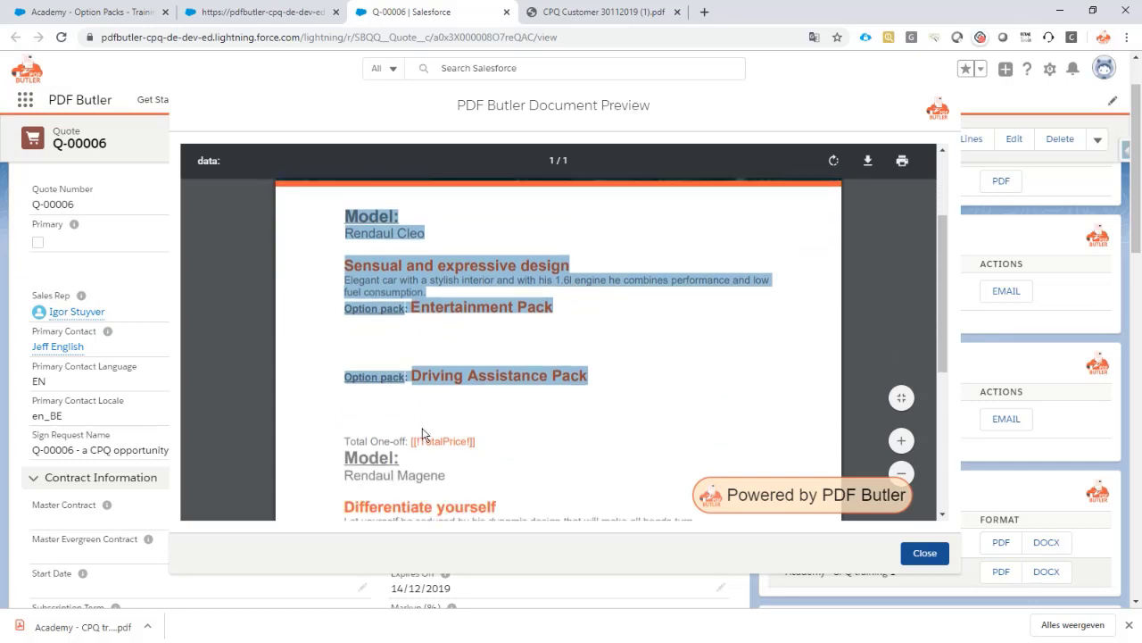
{"action": "left_click_drag", "start_coordinate": [348, 457], "coordinate": [400, 461]}
{"action": "scroll", "coordinate": [510, 441], "scroll_direction": "down", "scroll_amount": 2}
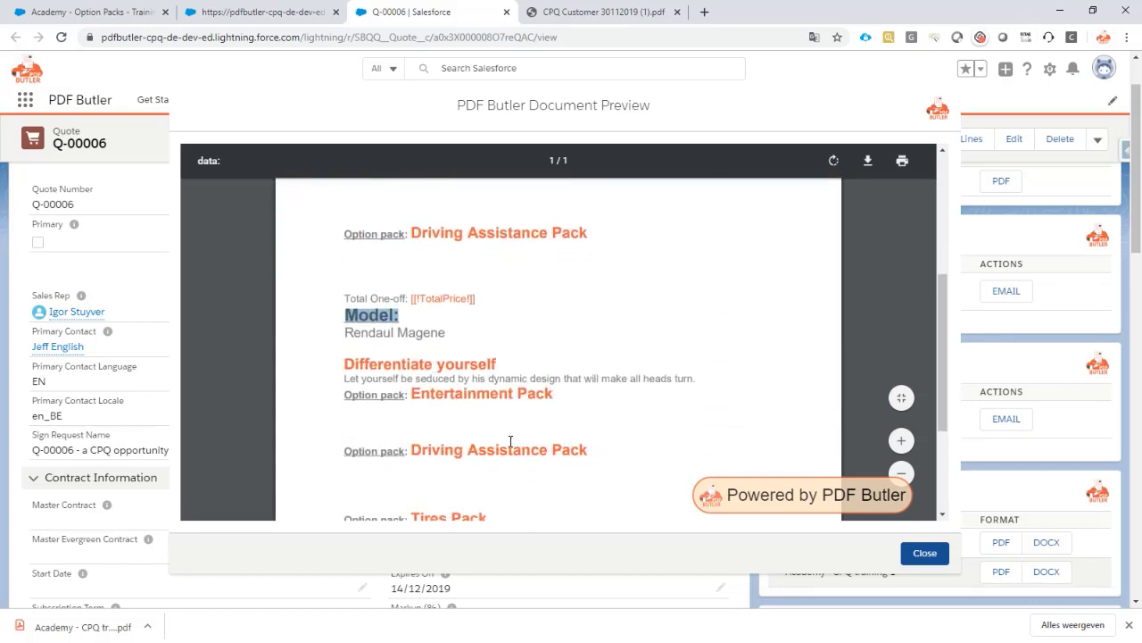
{"action": "scroll", "coordinate": [562, 472], "scroll_direction": "down", "scroll_amount": 1}
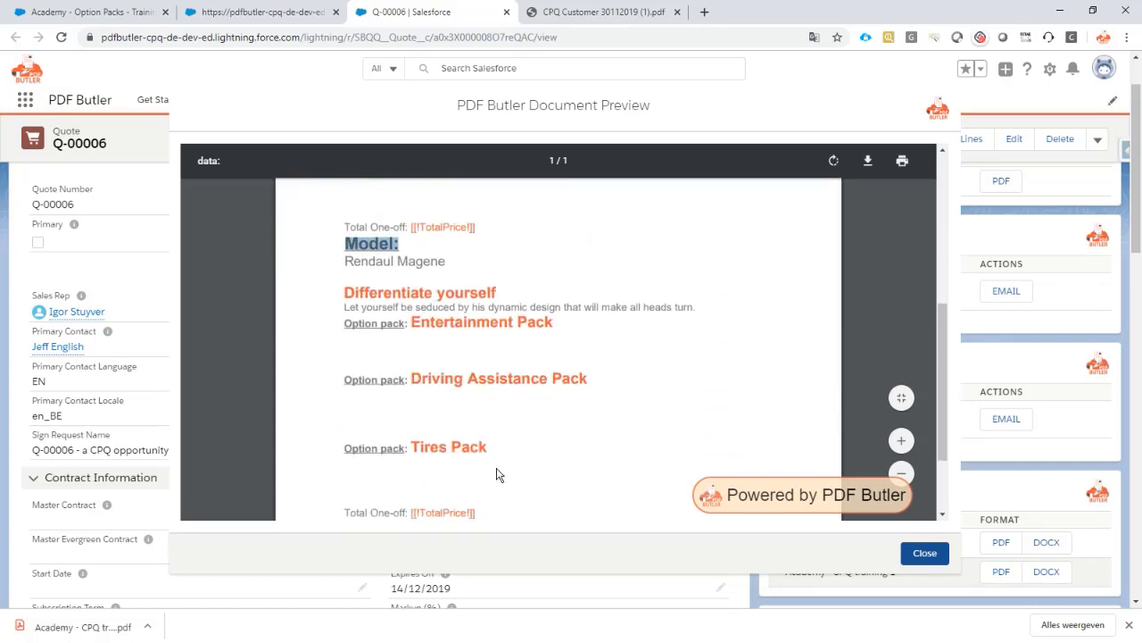
{"action": "left_click_drag", "start_coordinate": [485, 508], "coordinate": [386, 269]}
{"action": "scroll", "coordinate": [510, 307], "scroll_direction": "up", "scroll_amount": 3}
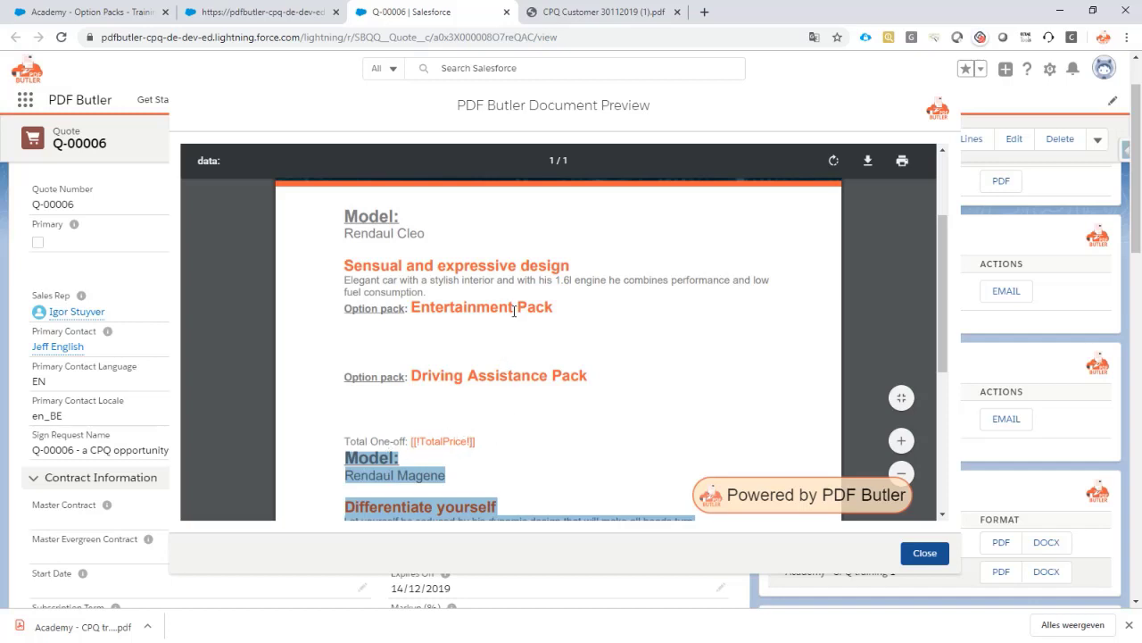
{"action": "scroll", "coordinate": [514, 311], "scroll_direction": "up", "scroll_amount": 2}
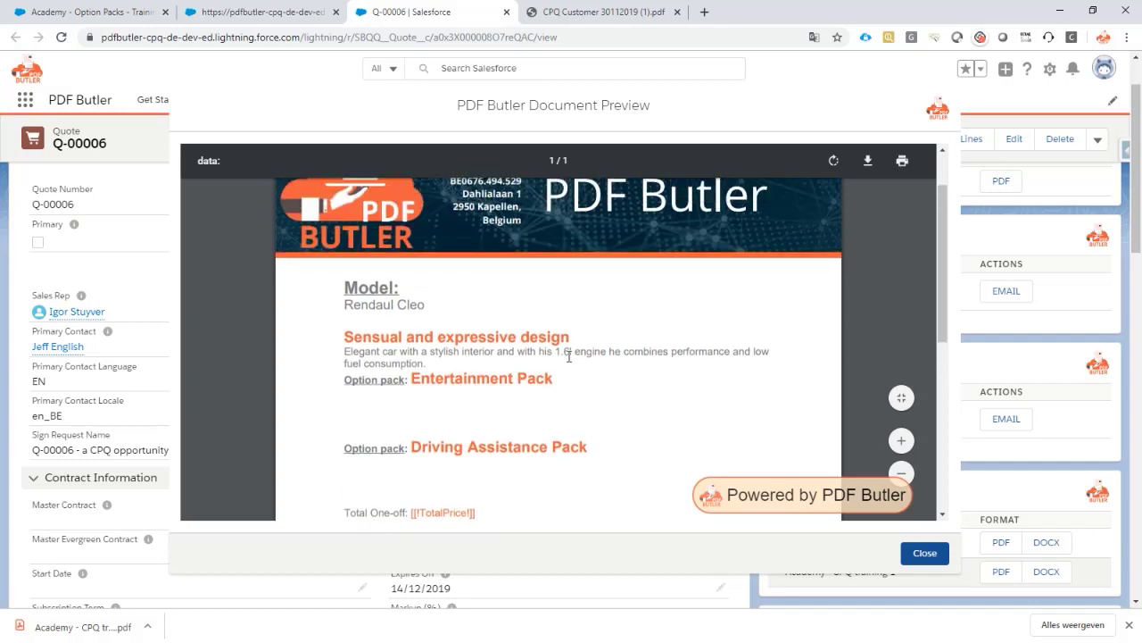